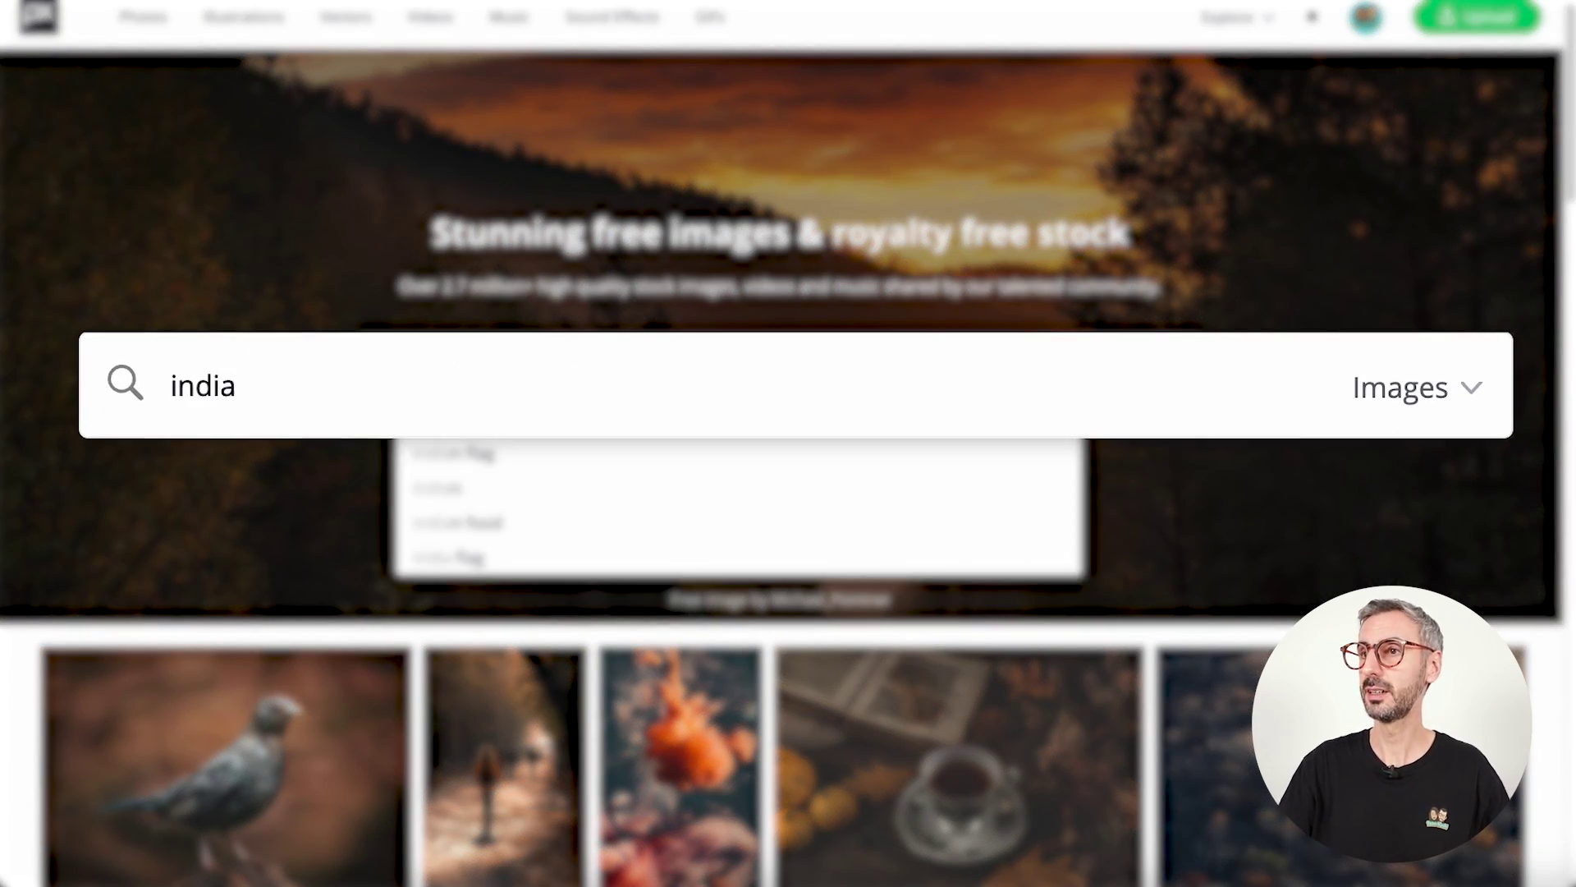
Search Pixabay images for "india" and open the photo of the little girl in the pink top.
{"action": "key", "text": "Return"}
{"action": "scroll", "coordinate": [591, 583], "scroll_direction": "down", "scroll_amount": 4}
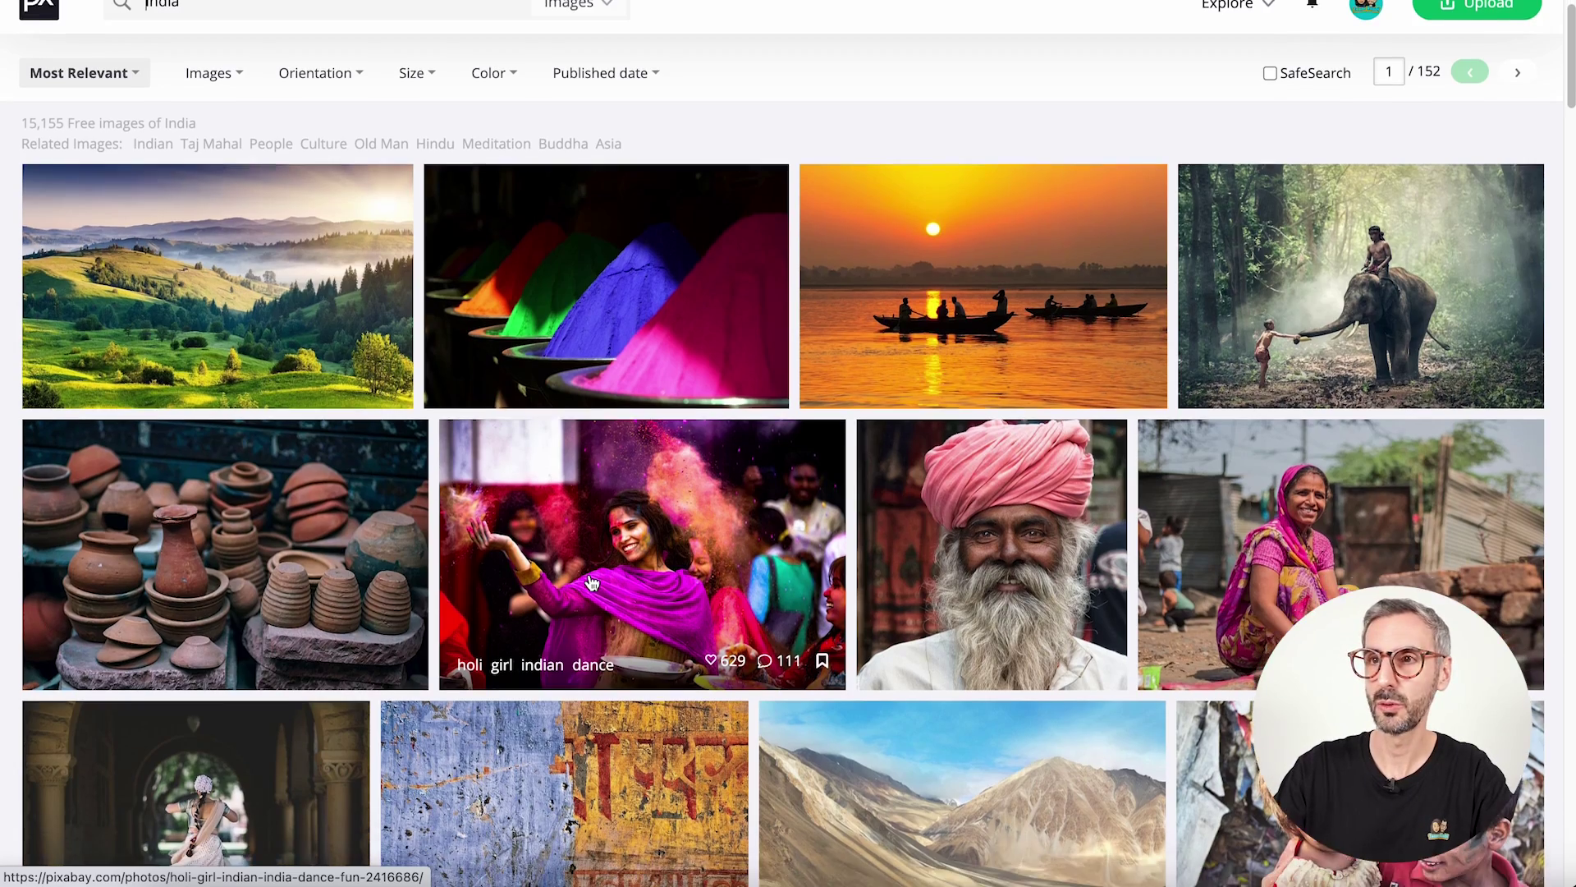
{"action": "scroll", "coordinate": [591, 583], "scroll_direction": "down", "scroll_amount": 8}
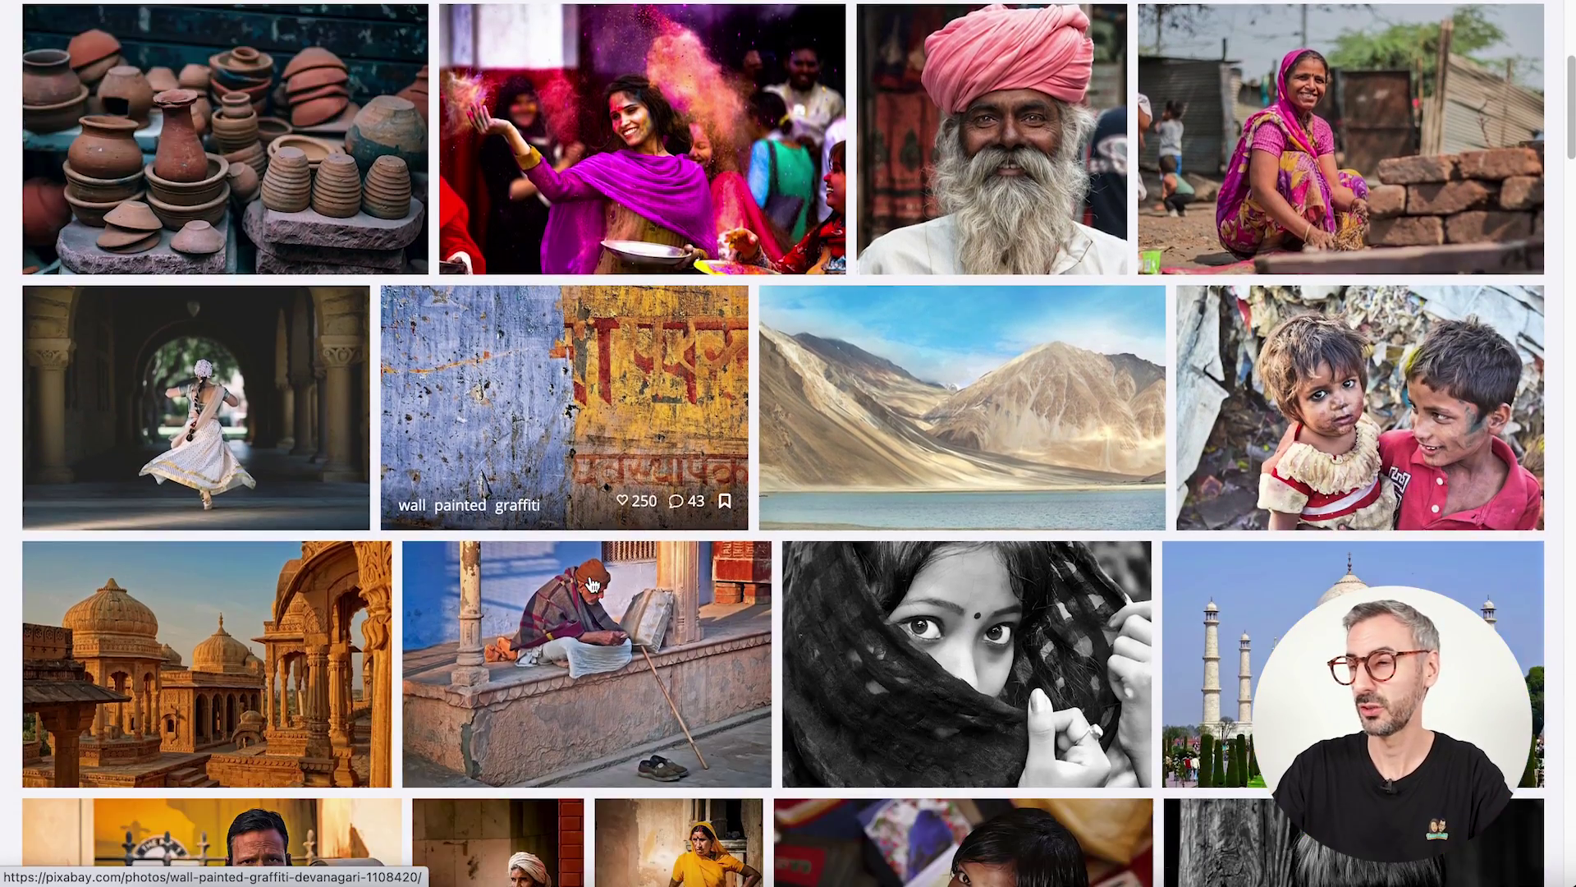
{"action": "scroll", "coordinate": [591, 583], "scroll_direction": "down", "scroll_amount": 15}
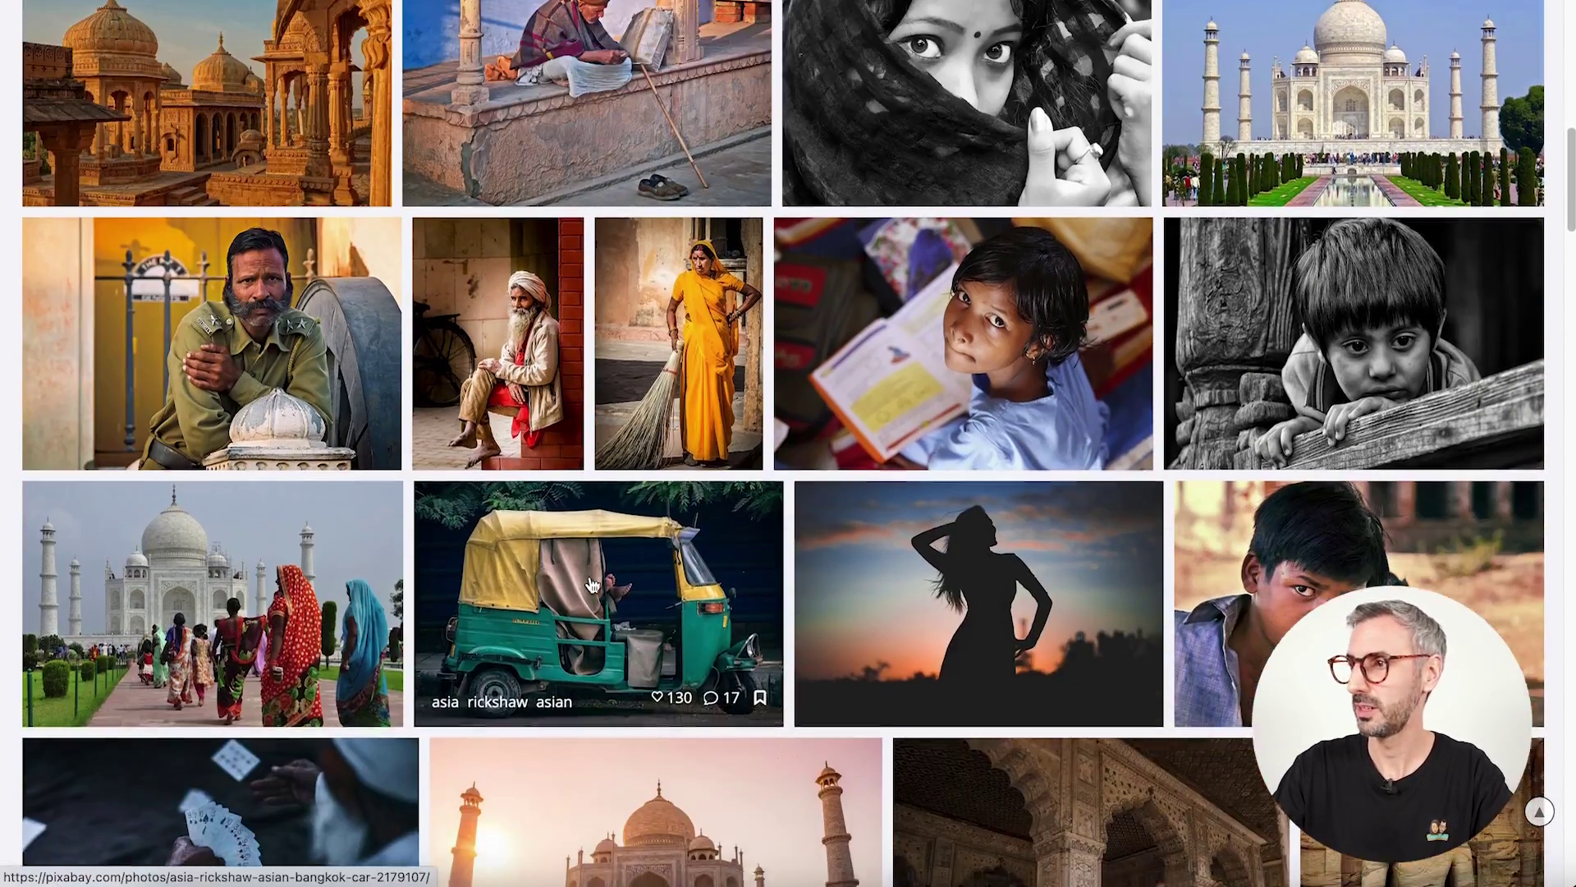
{"action": "scroll", "coordinate": [591, 585], "scroll_direction": "down", "scroll_amount": 10}
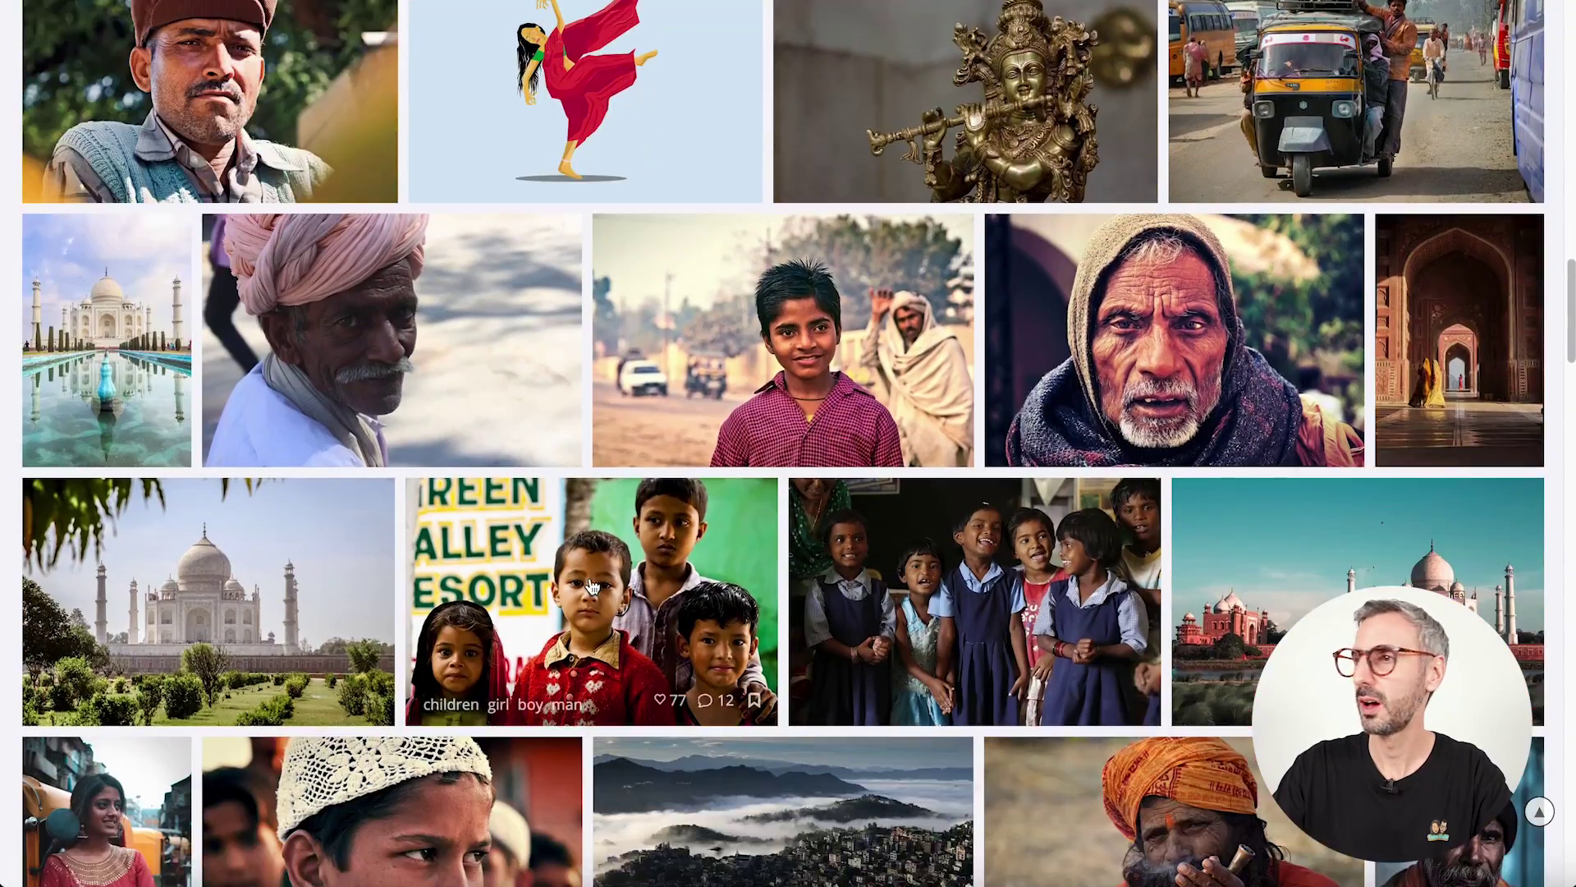
{"action": "scroll", "coordinate": [591, 584], "scroll_direction": "down", "scroll_amount": 1}
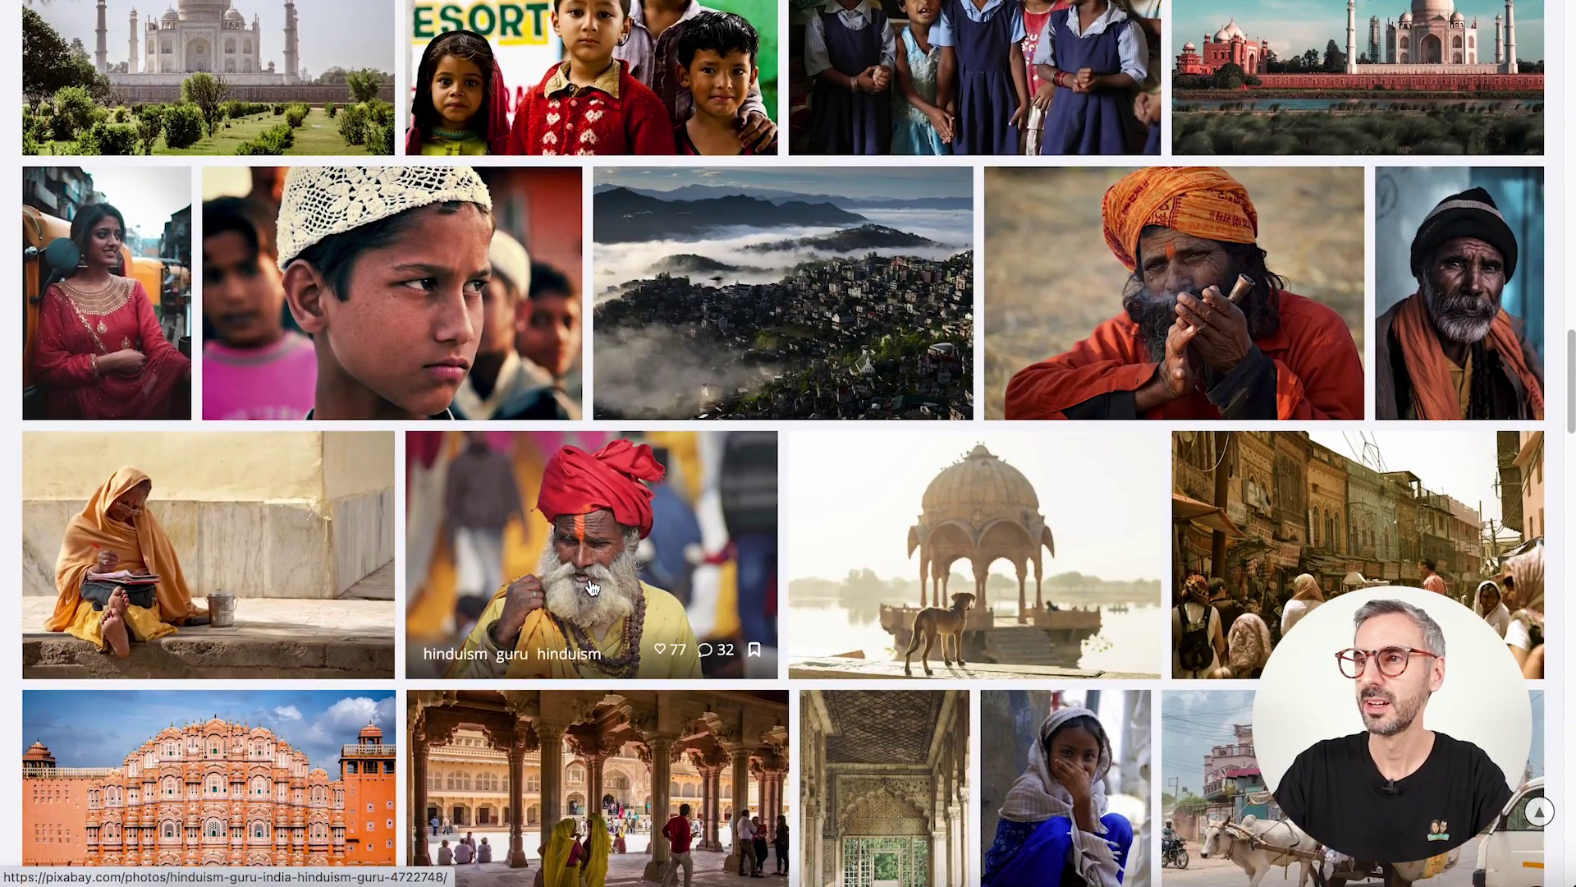
{"action": "scroll", "coordinate": [555, 604], "scroll_direction": "down", "scroll_amount": 9}
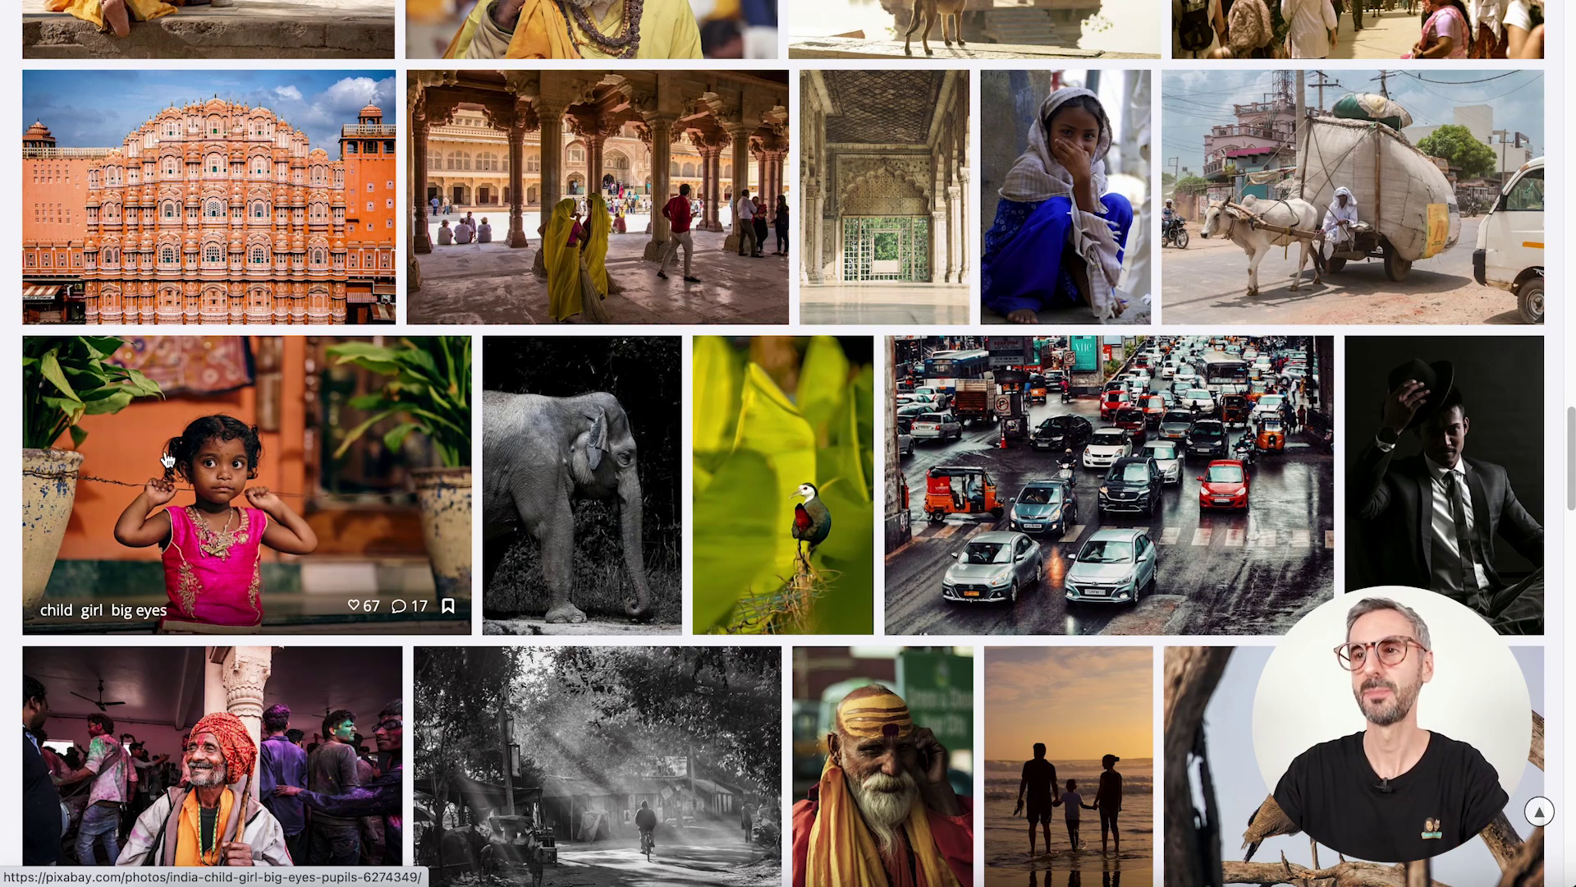
{"action": "left_click", "coordinate": [420, 477]}
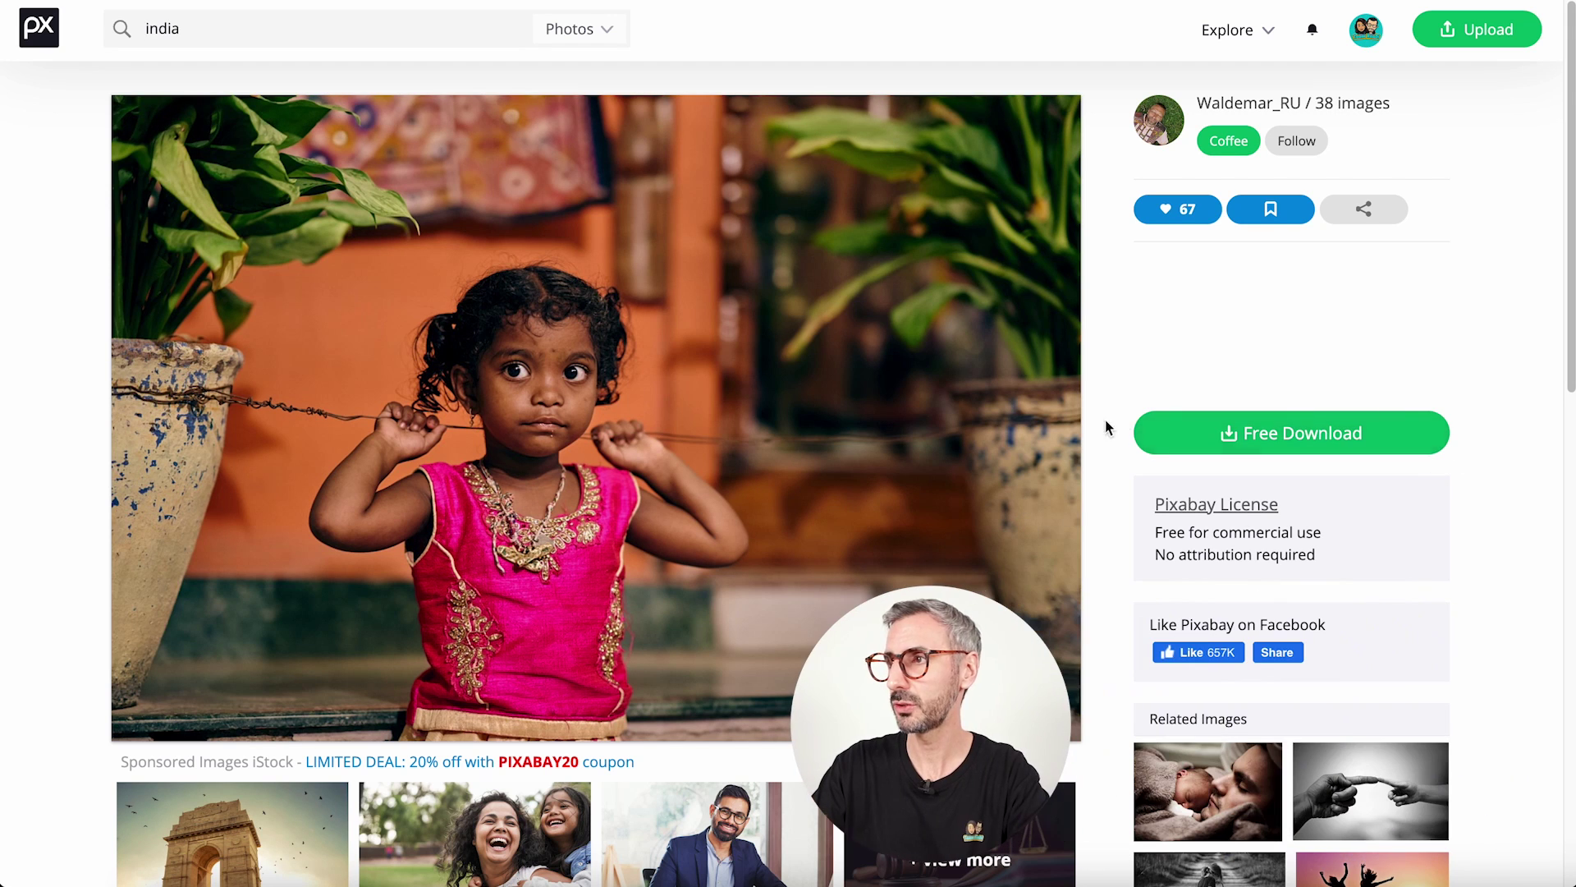
Send the girl's photo from its free download options to Canva for retouching.
{"action": "left_click", "coordinate": [1382, 444]}
{"action": "scroll", "coordinate": [1226, 450], "scroll_direction": "down", "scroll_amount": 1}
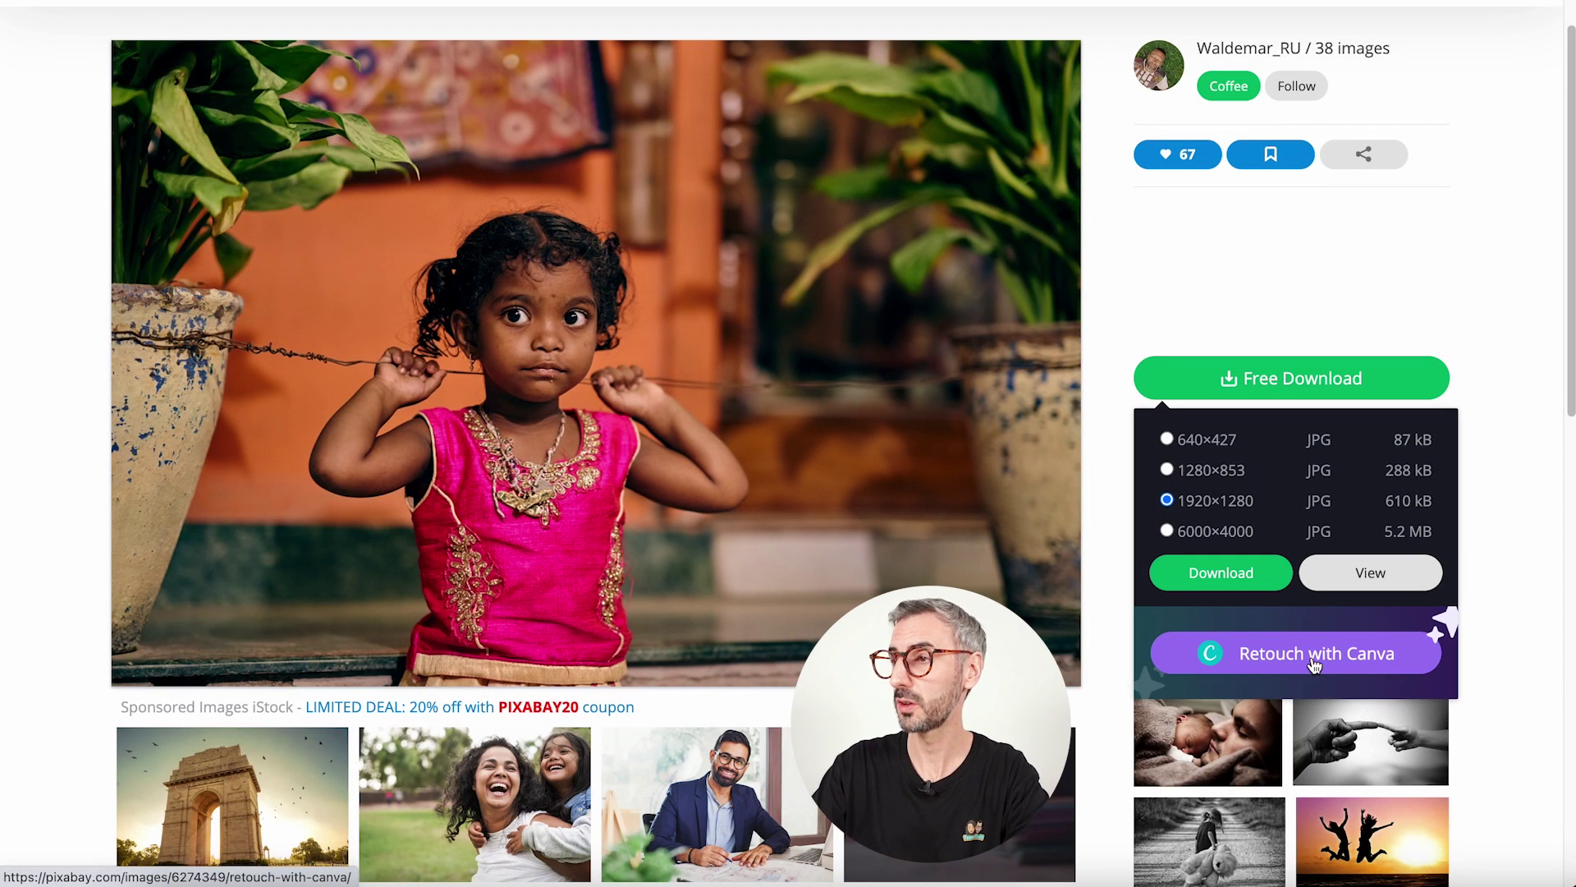
{"action": "left_click", "coordinate": [1315, 656]}
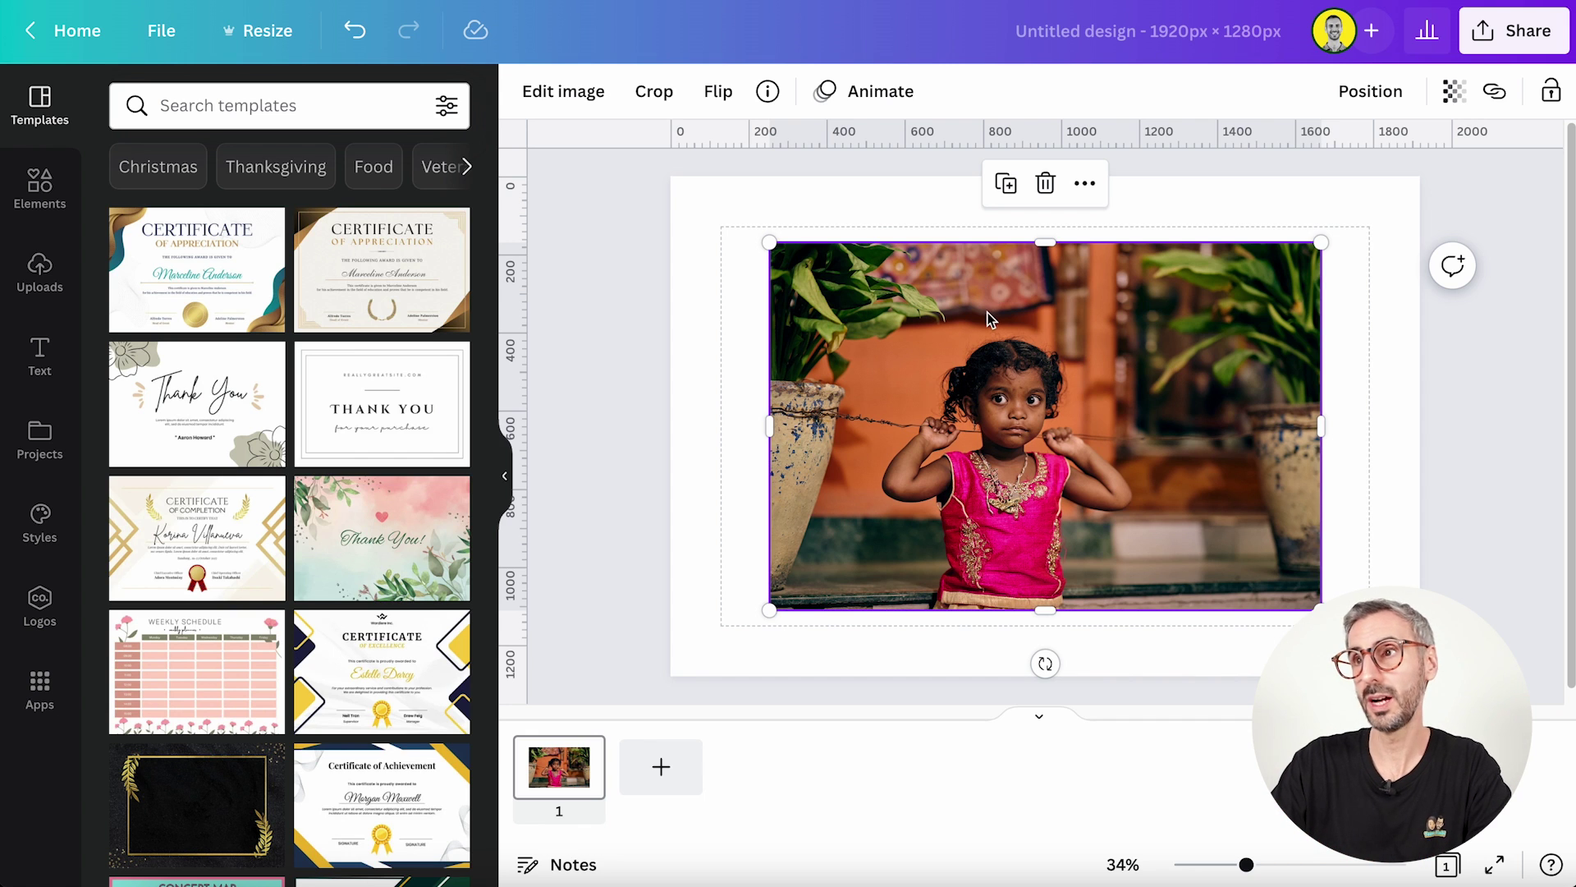
Open the photo's editing options and show its full set of image adjustments.
{"action": "left_click", "coordinate": [601, 98]}
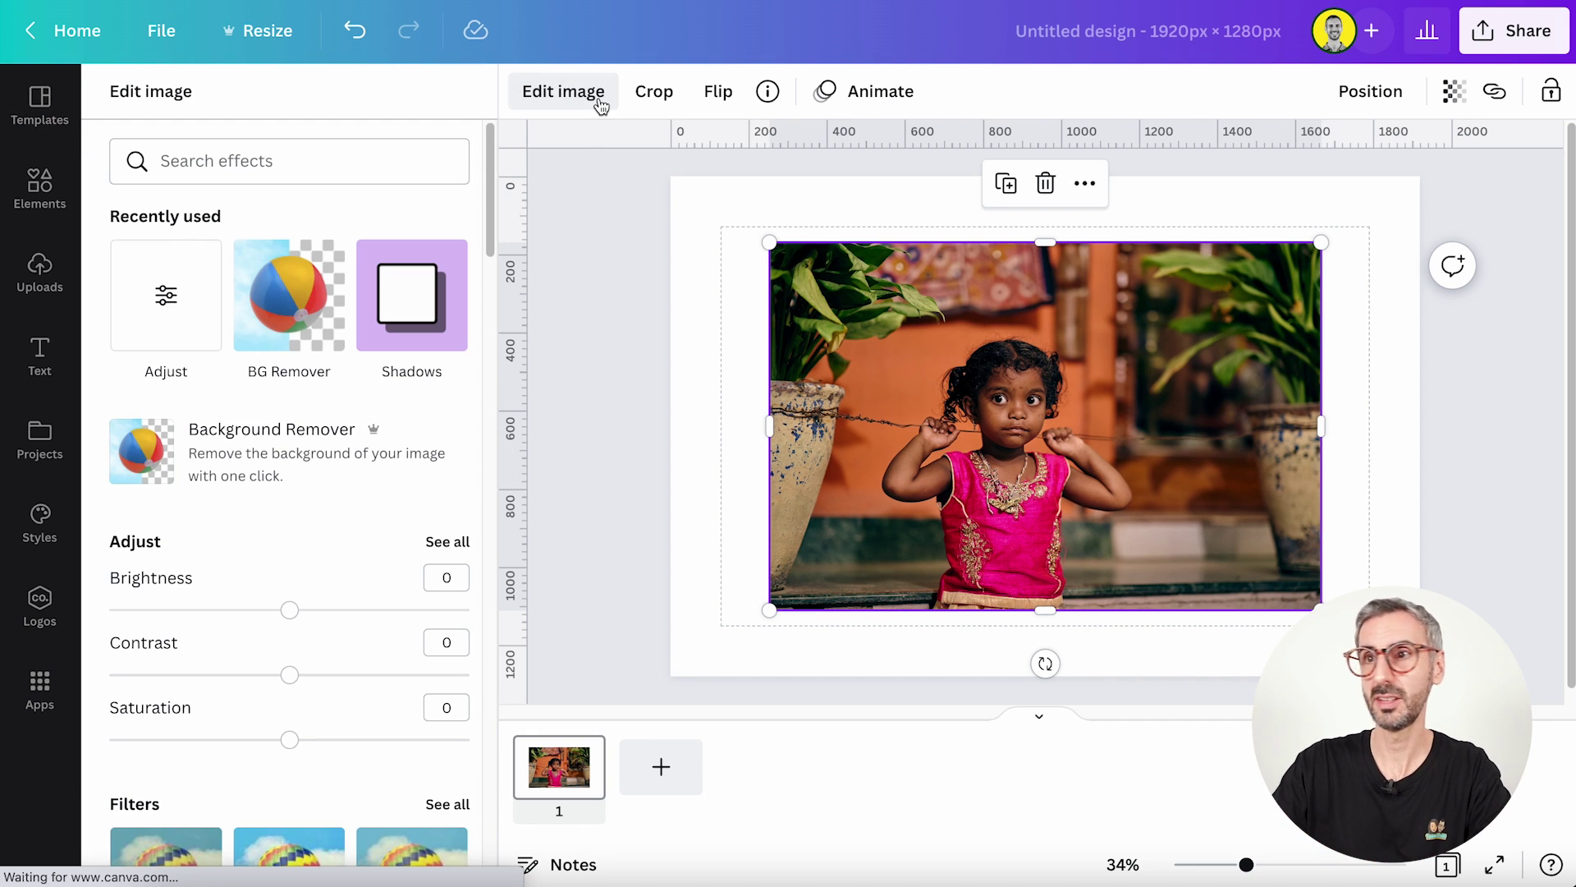
{"action": "scroll", "coordinate": [426, 459], "scroll_direction": "down", "scroll_amount": 1}
{"action": "left_click", "coordinate": [142, 245]}
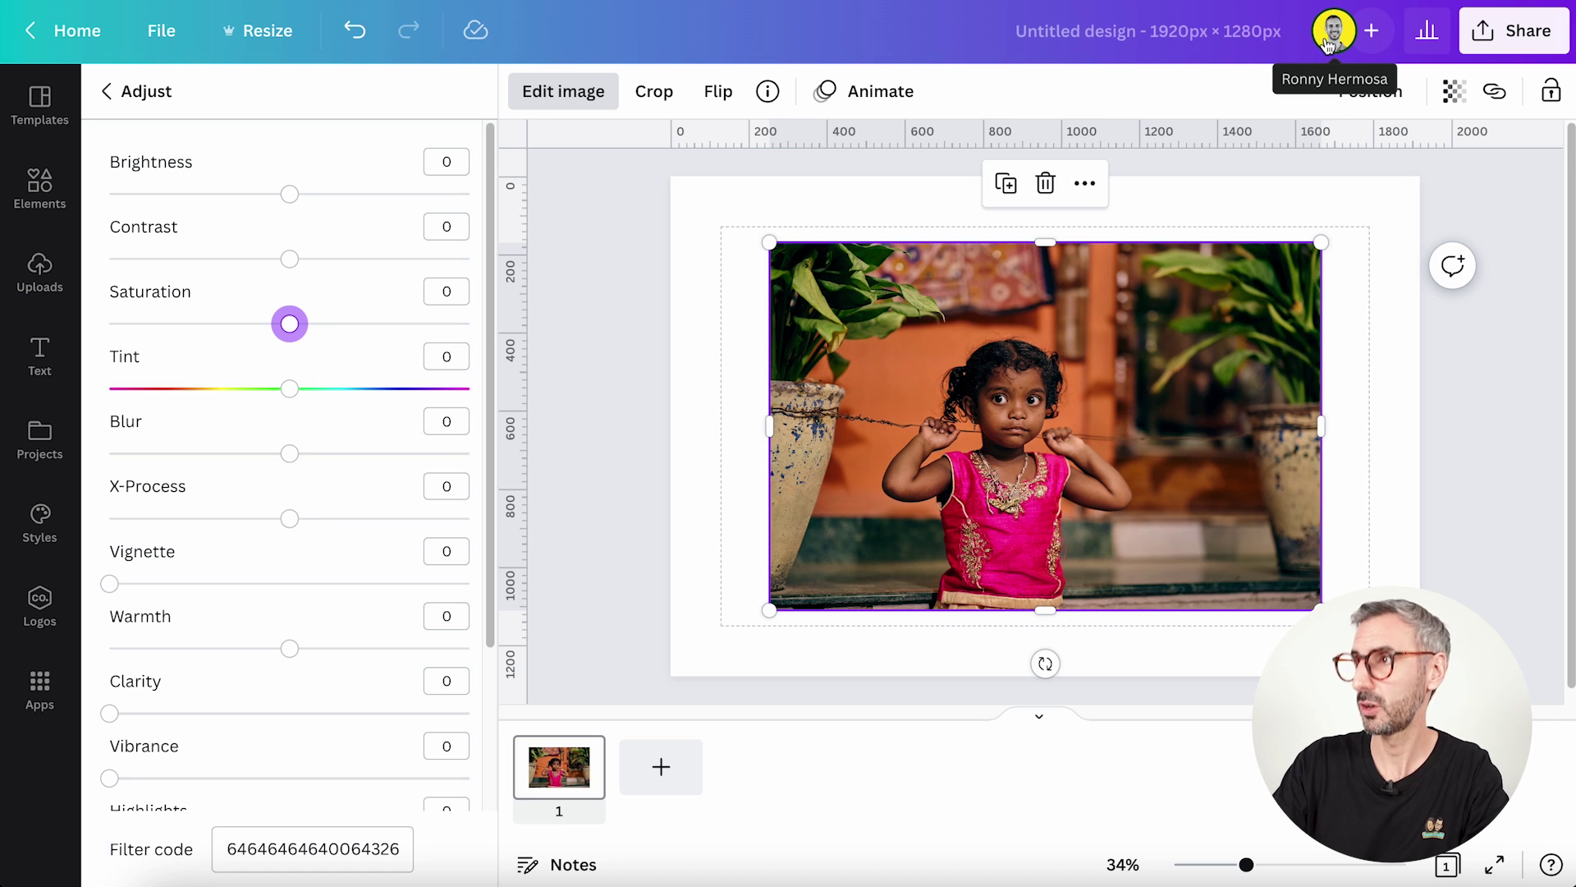
Return to the Canva home page and sign out of the account.
{"action": "left_click", "coordinate": [78, 31]}
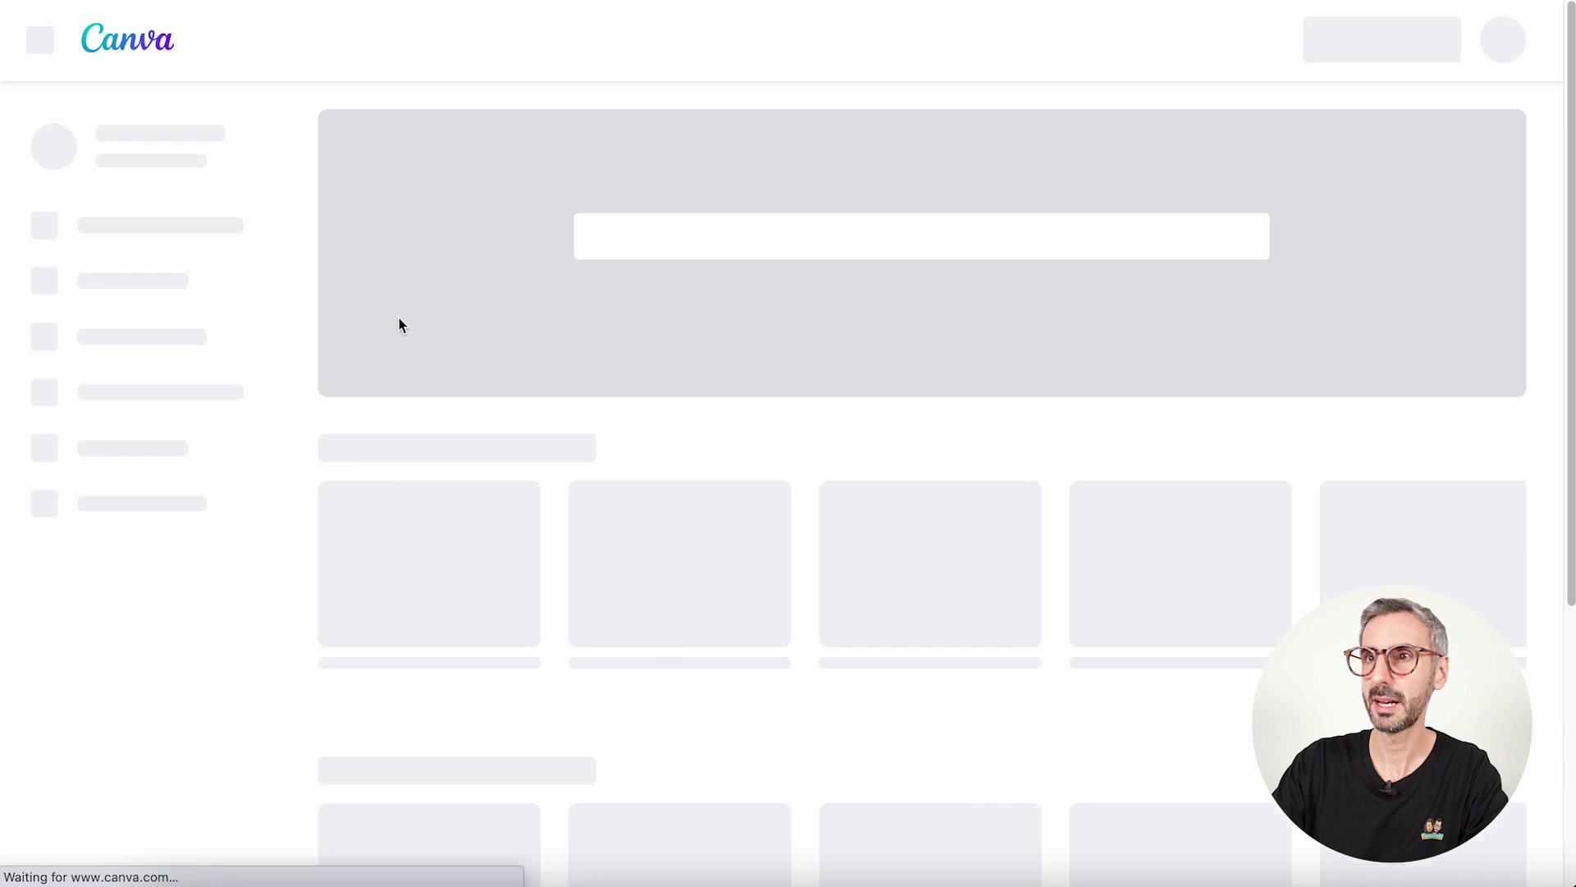
{"action": "left_click", "coordinate": [1490, 56]}
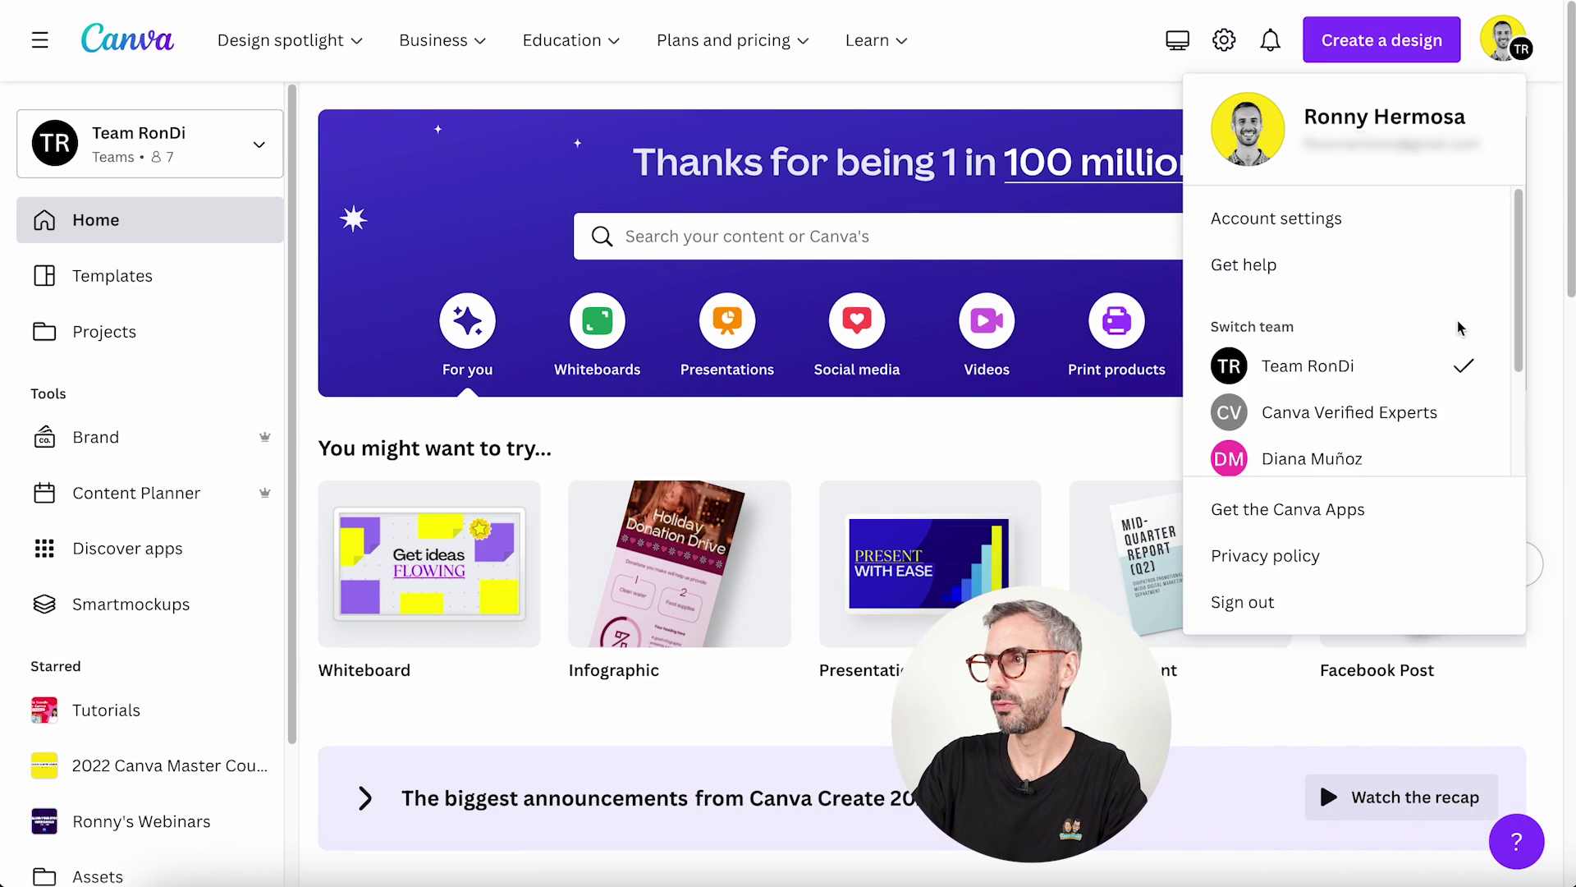
{"action": "left_click", "coordinate": [1268, 608]}
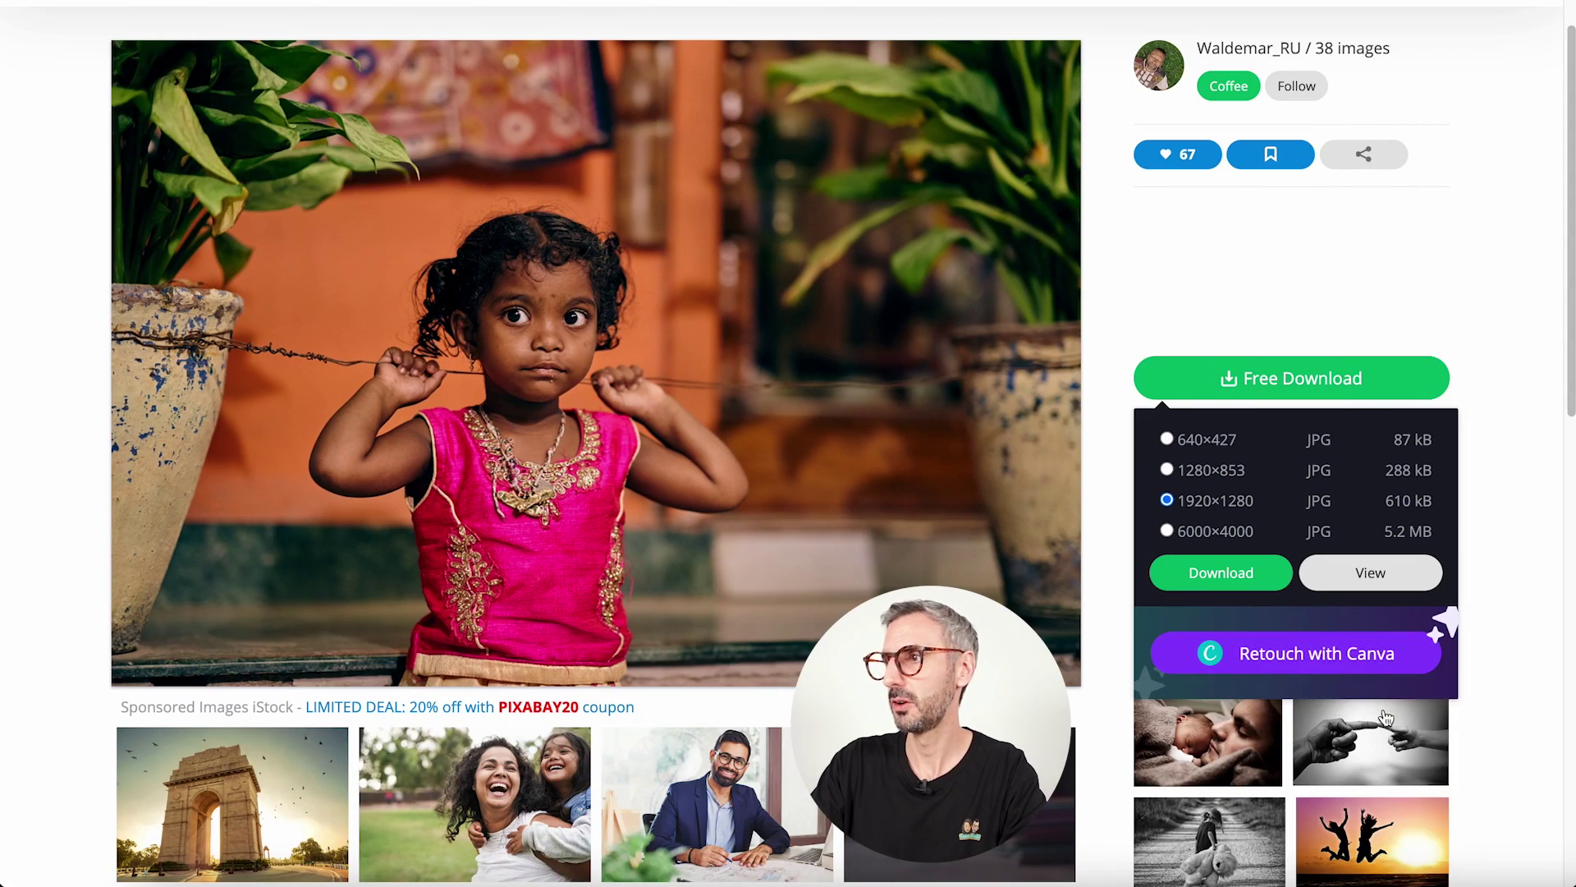
Open the Pixabay photo for retouching in Canva without an account and skip the introductory tour.
{"action": "left_click", "coordinate": [1315, 655]}
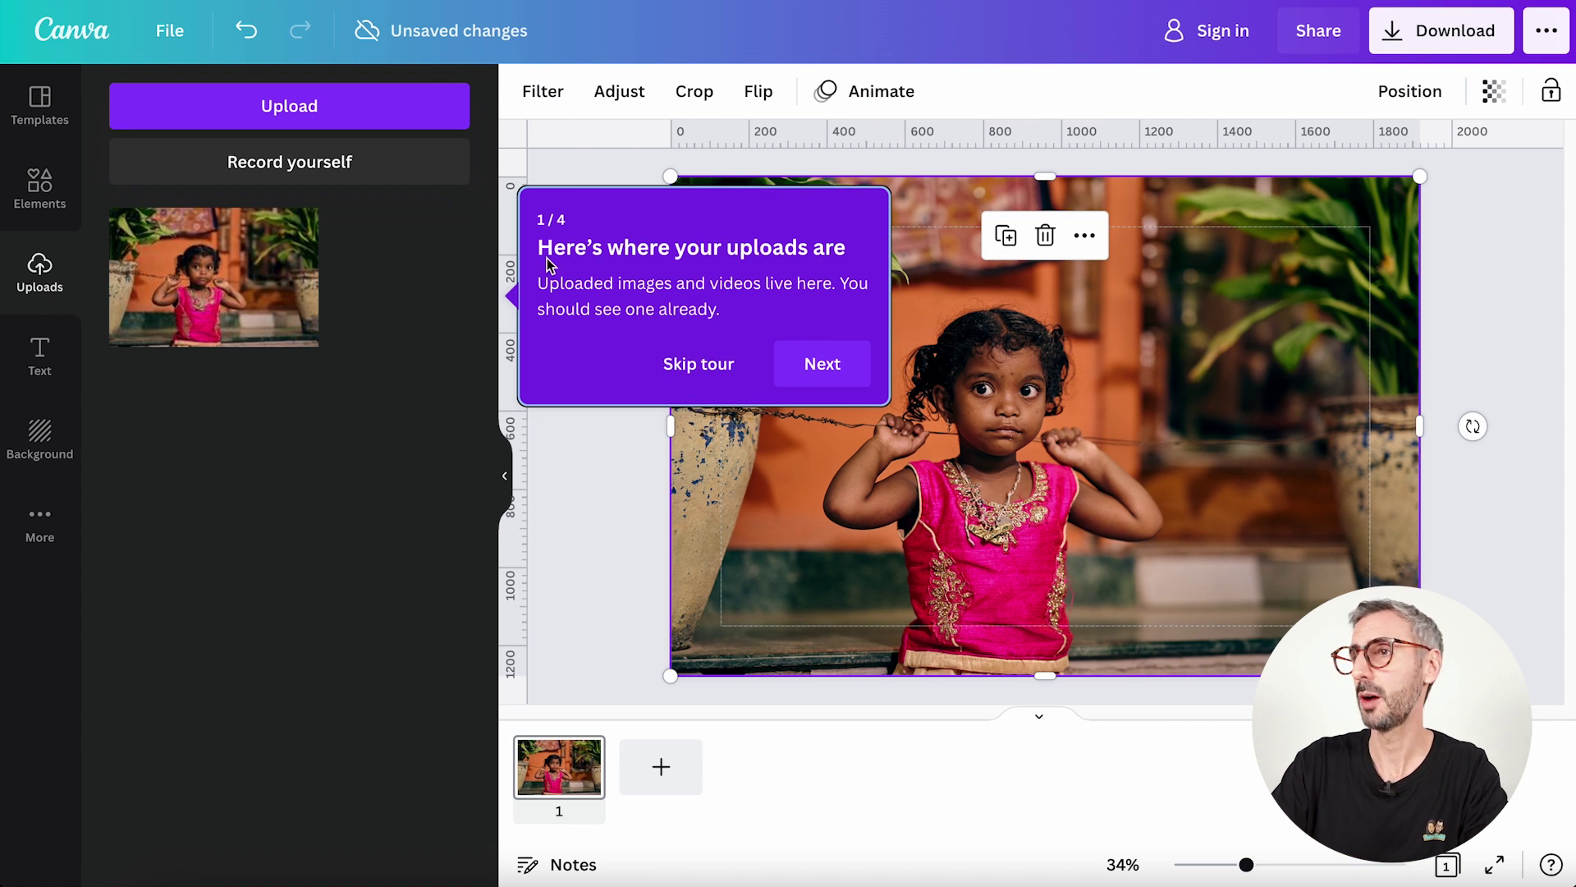
{"action": "left_click", "coordinate": [706, 379]}
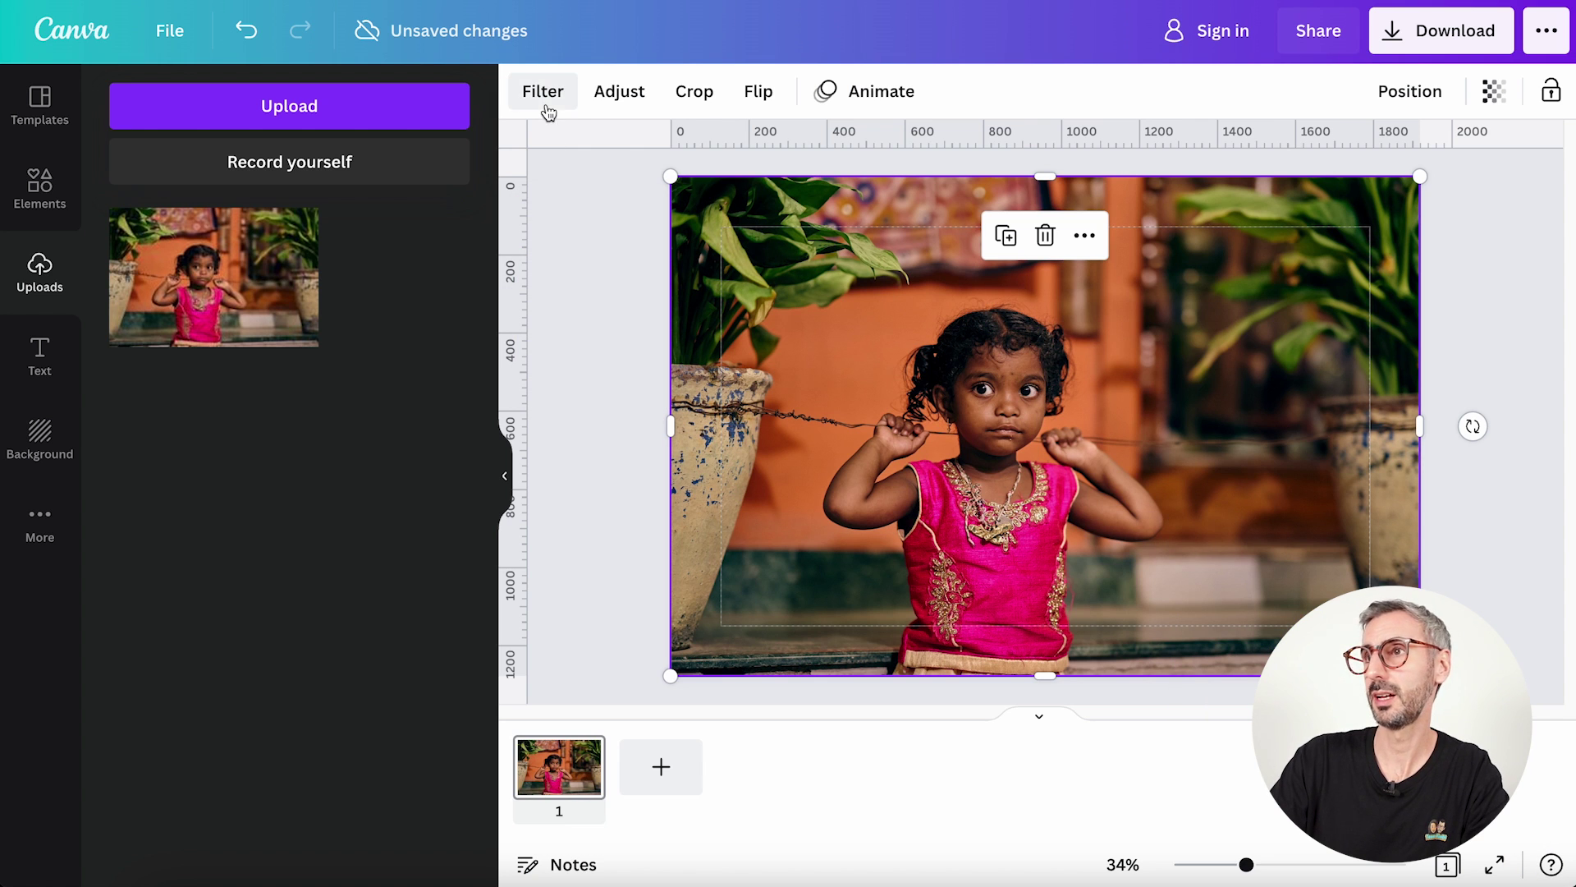
Review the photo's adjustment and filter options and download the design as a PNG.
{"action": "left_click", "coordinate": [611, 92]}
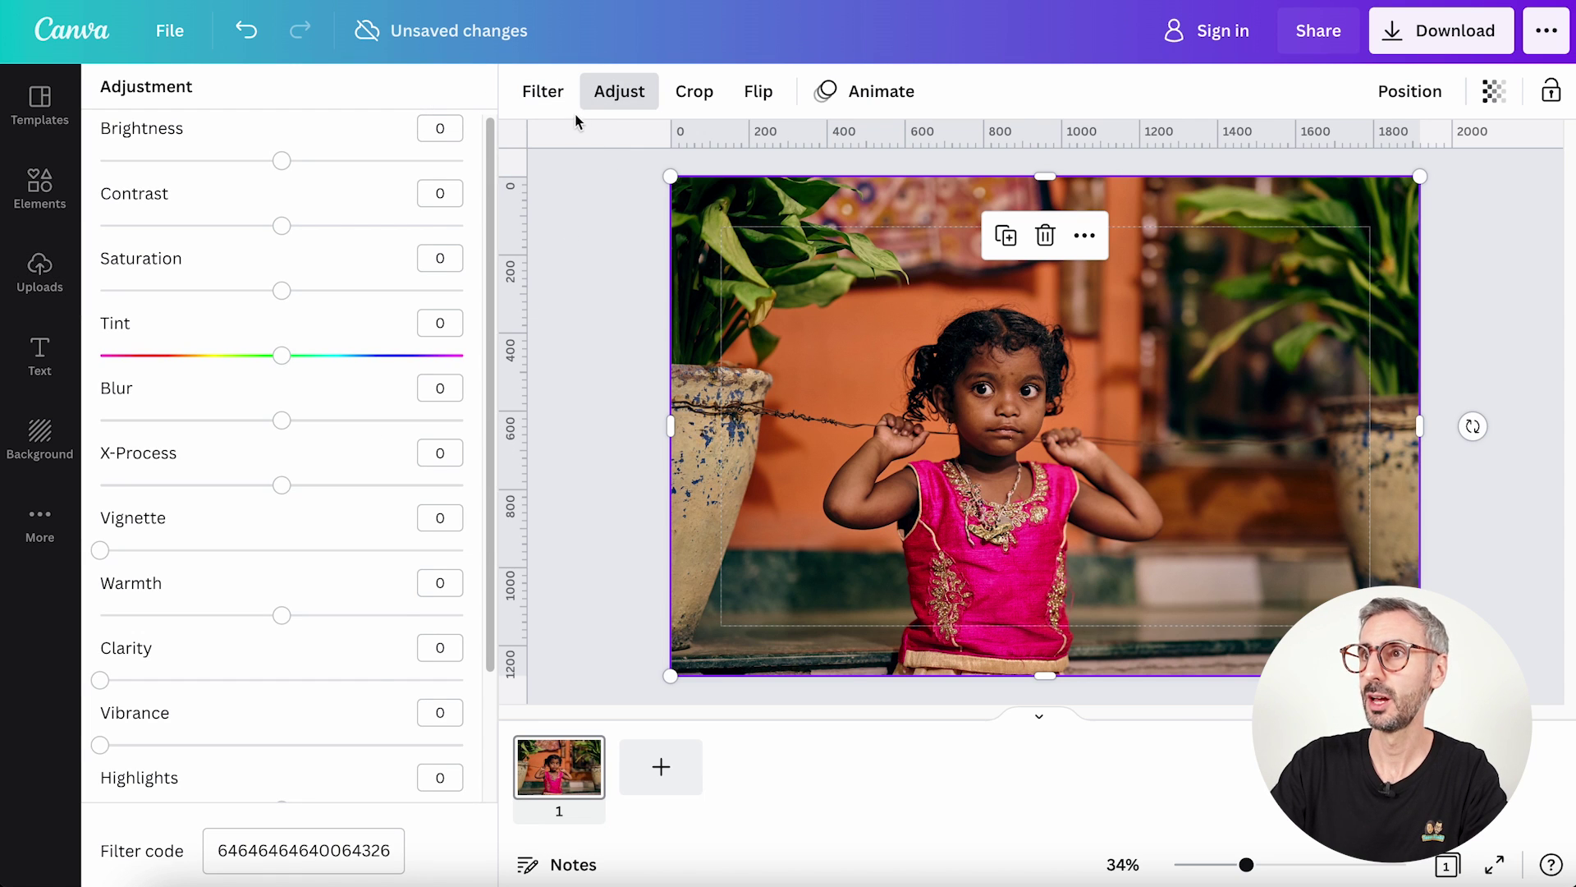
{"action": "left_click", "coordinate": [533, 91]}
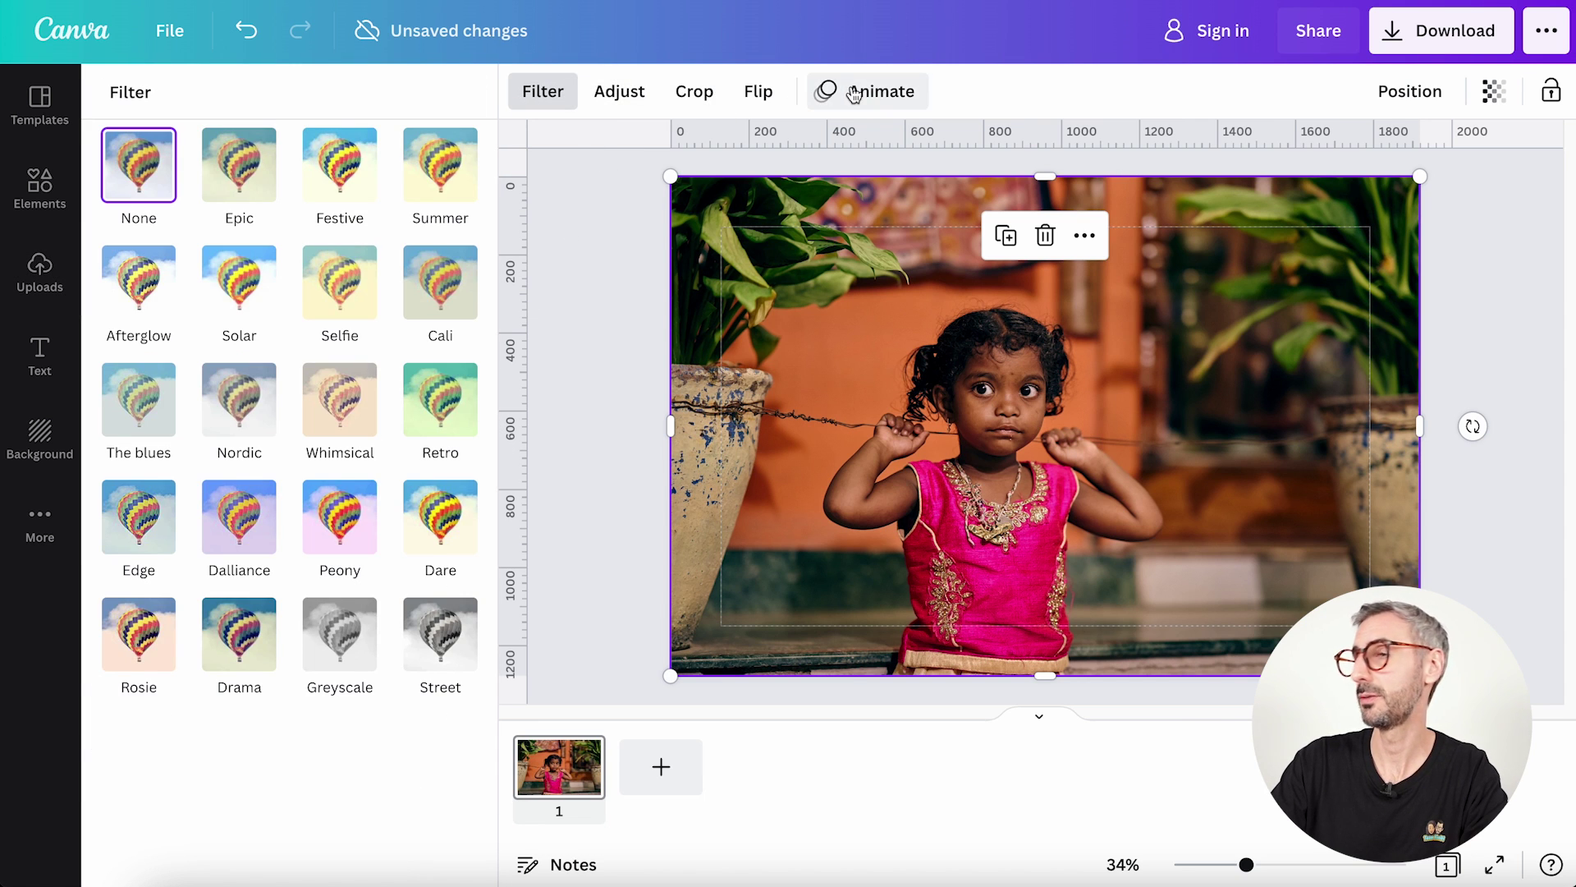
{"action": "left_click", "coordinate": [1453, 48]}
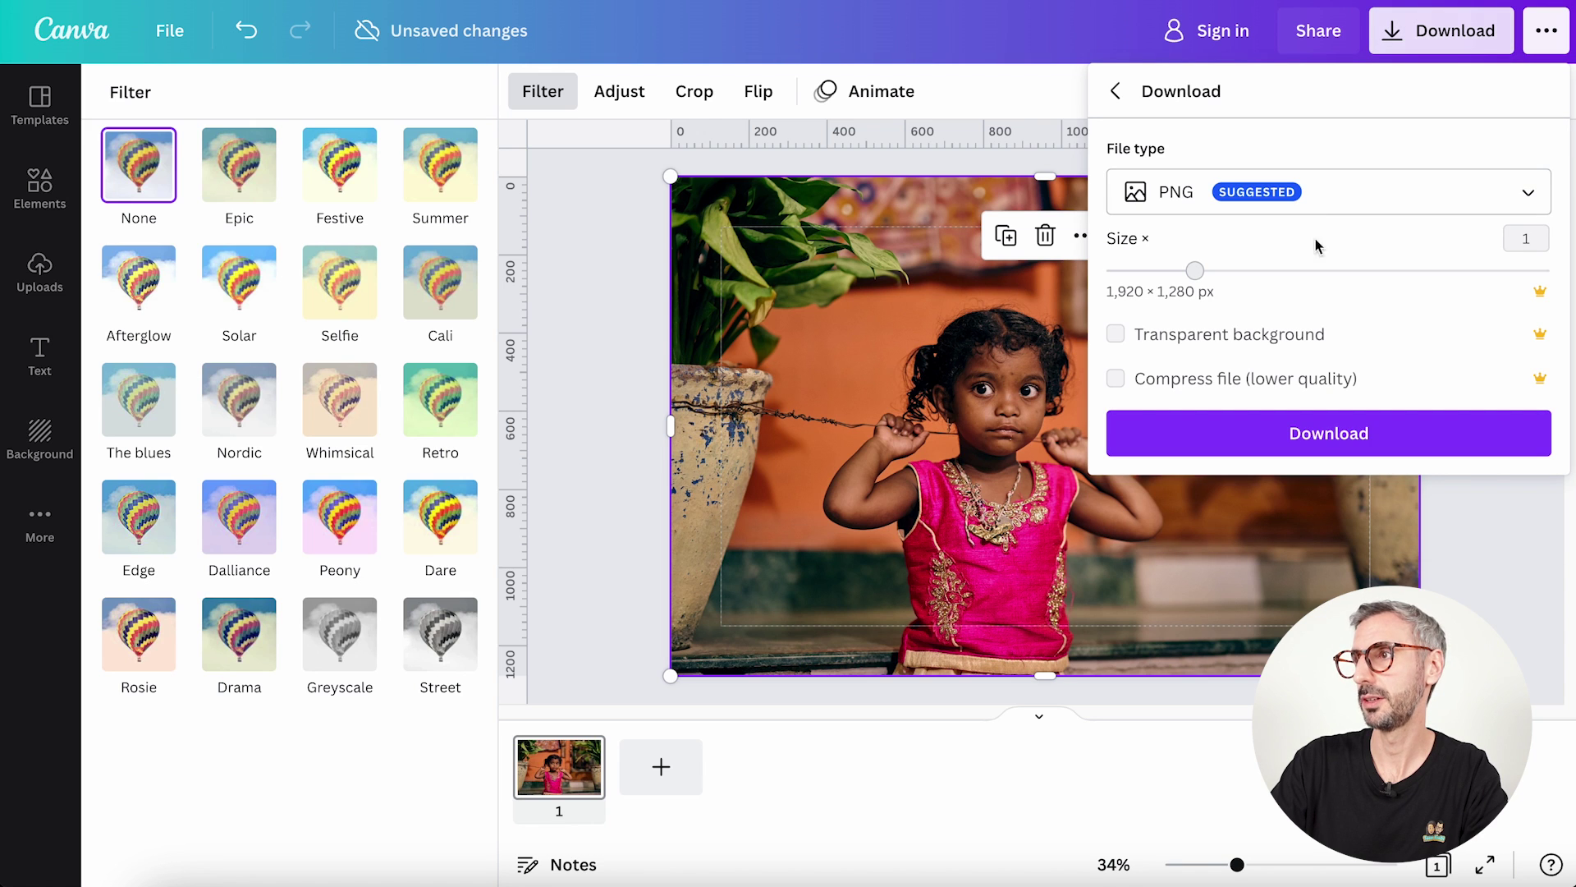
{"action": "left_click", "coordinate": [1227, 433]}
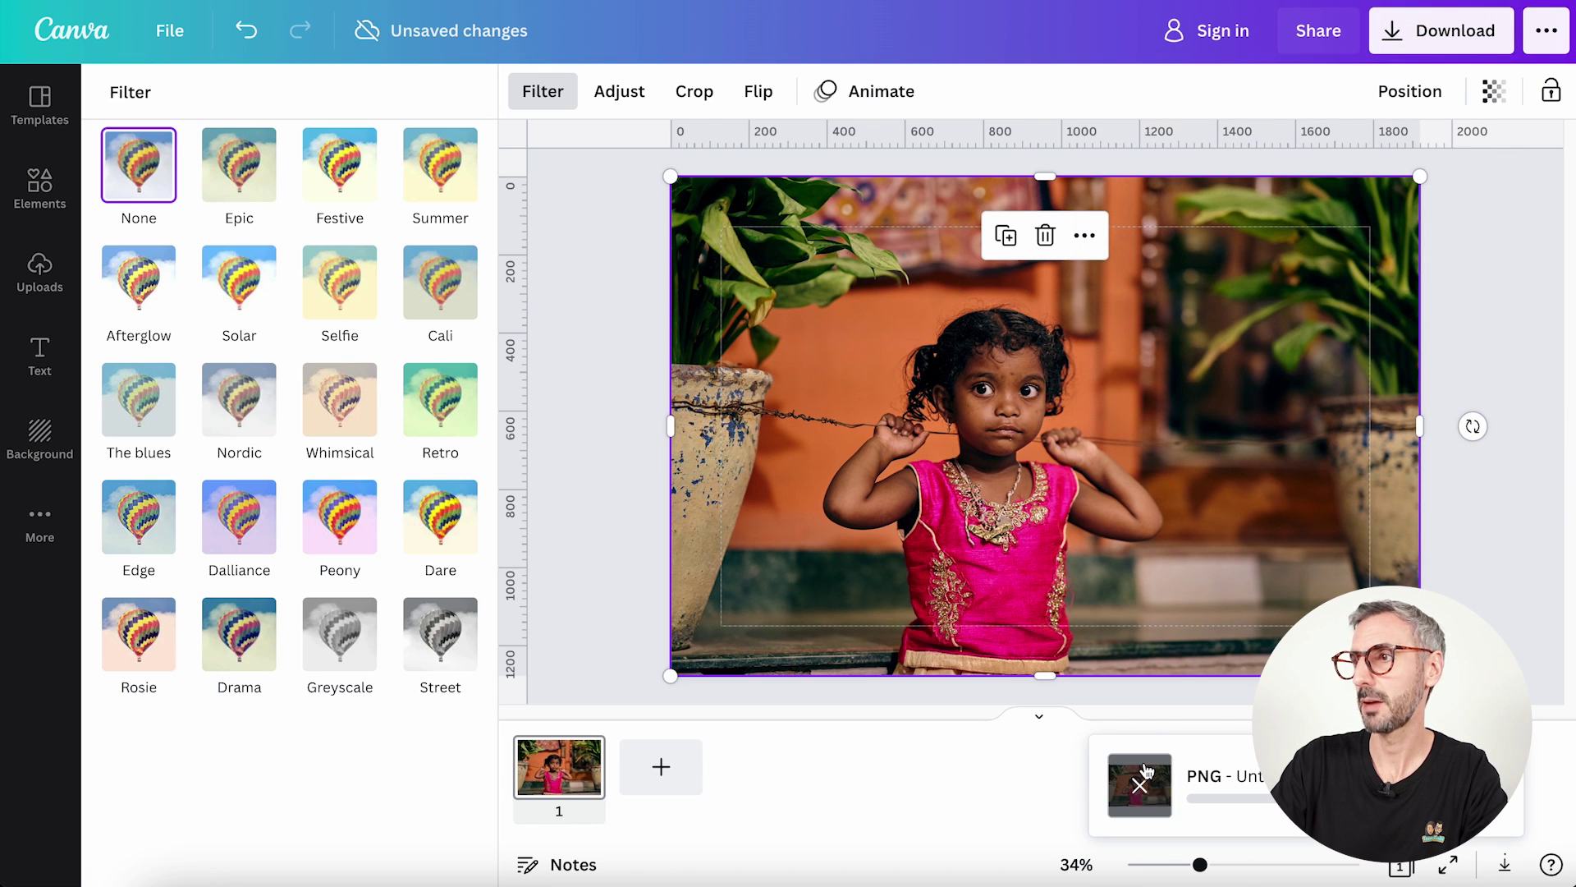
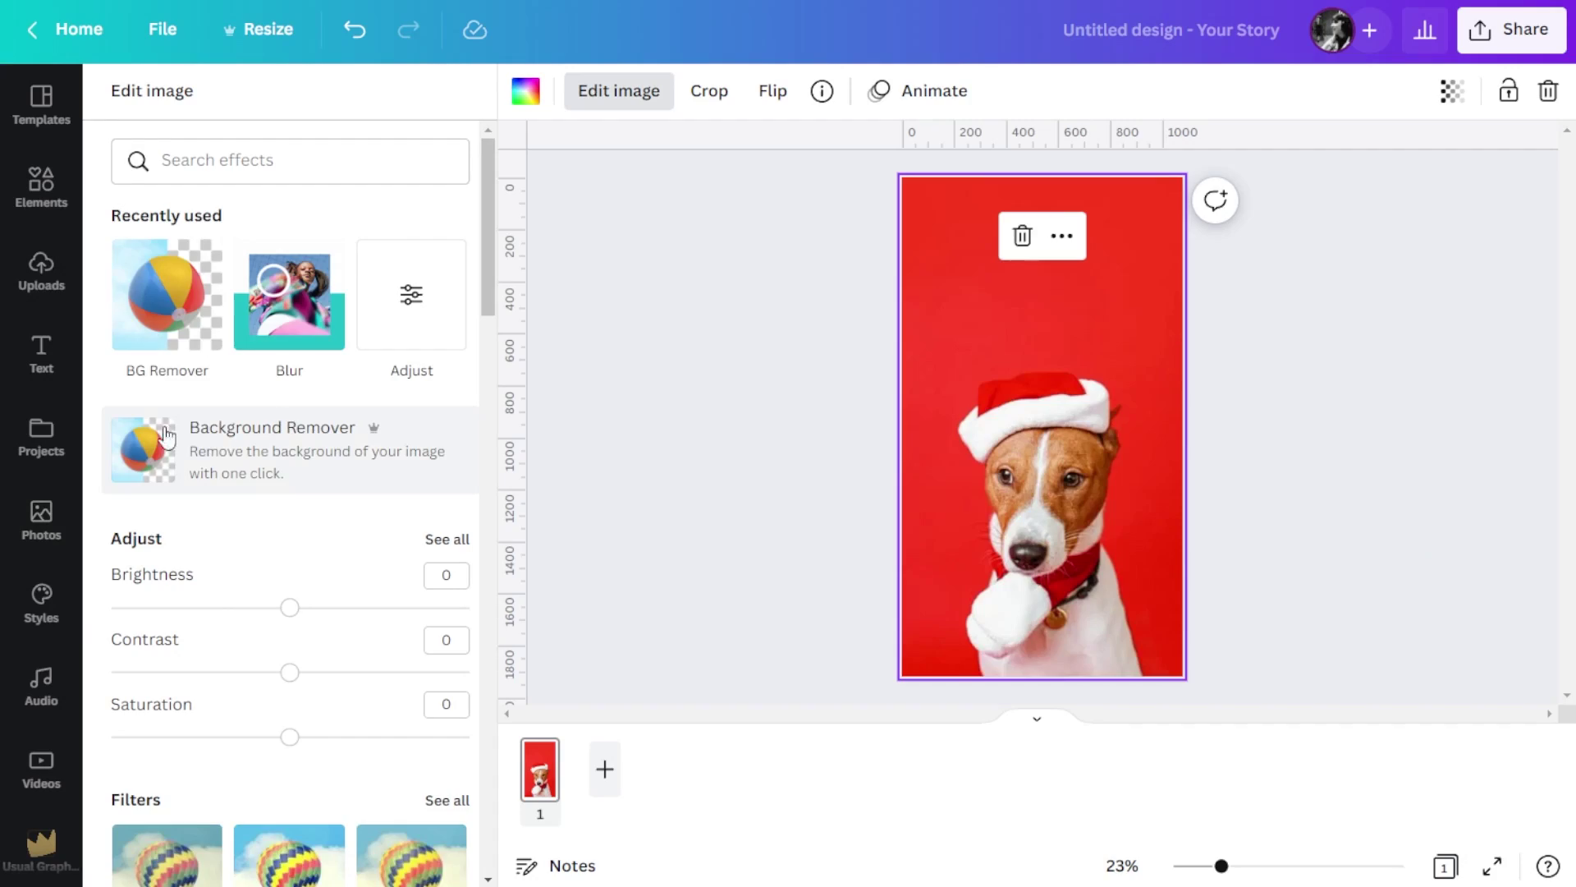
Apply the Background Remover to the photo of the dog in the Santa hat.
{"action": "left_click", "coordinate": [233, 457]}
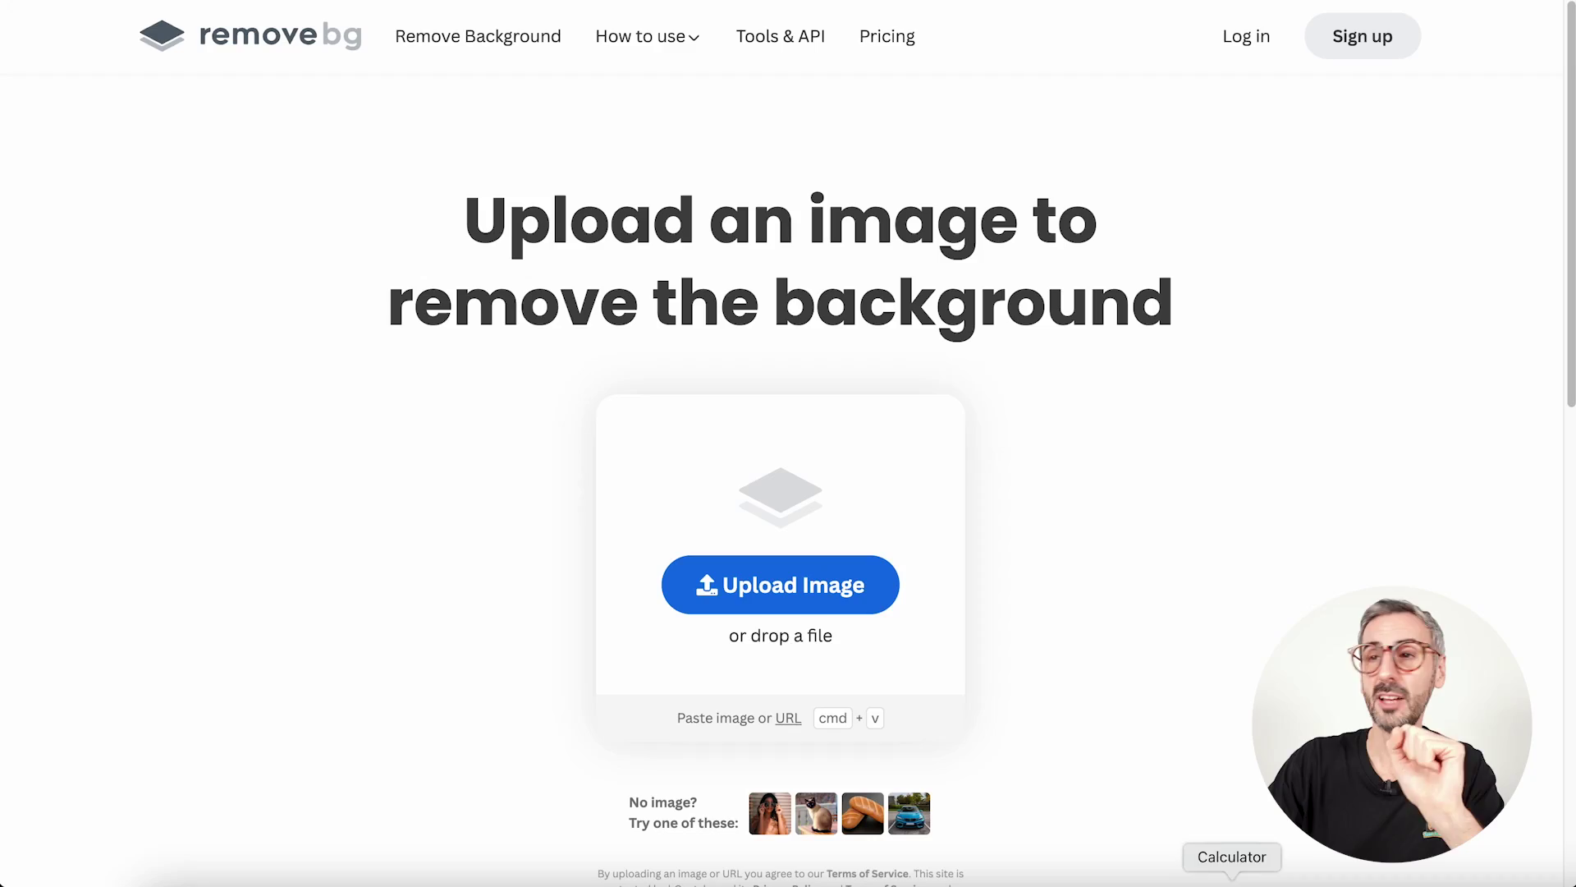
Upload the JPG portrait of the surprised man from the Desktop to remove.bg for background removal.
{"action": "scroll", "coordinate": [1033, 589], "scroll_direction": "down", "scroll_amount": 1}
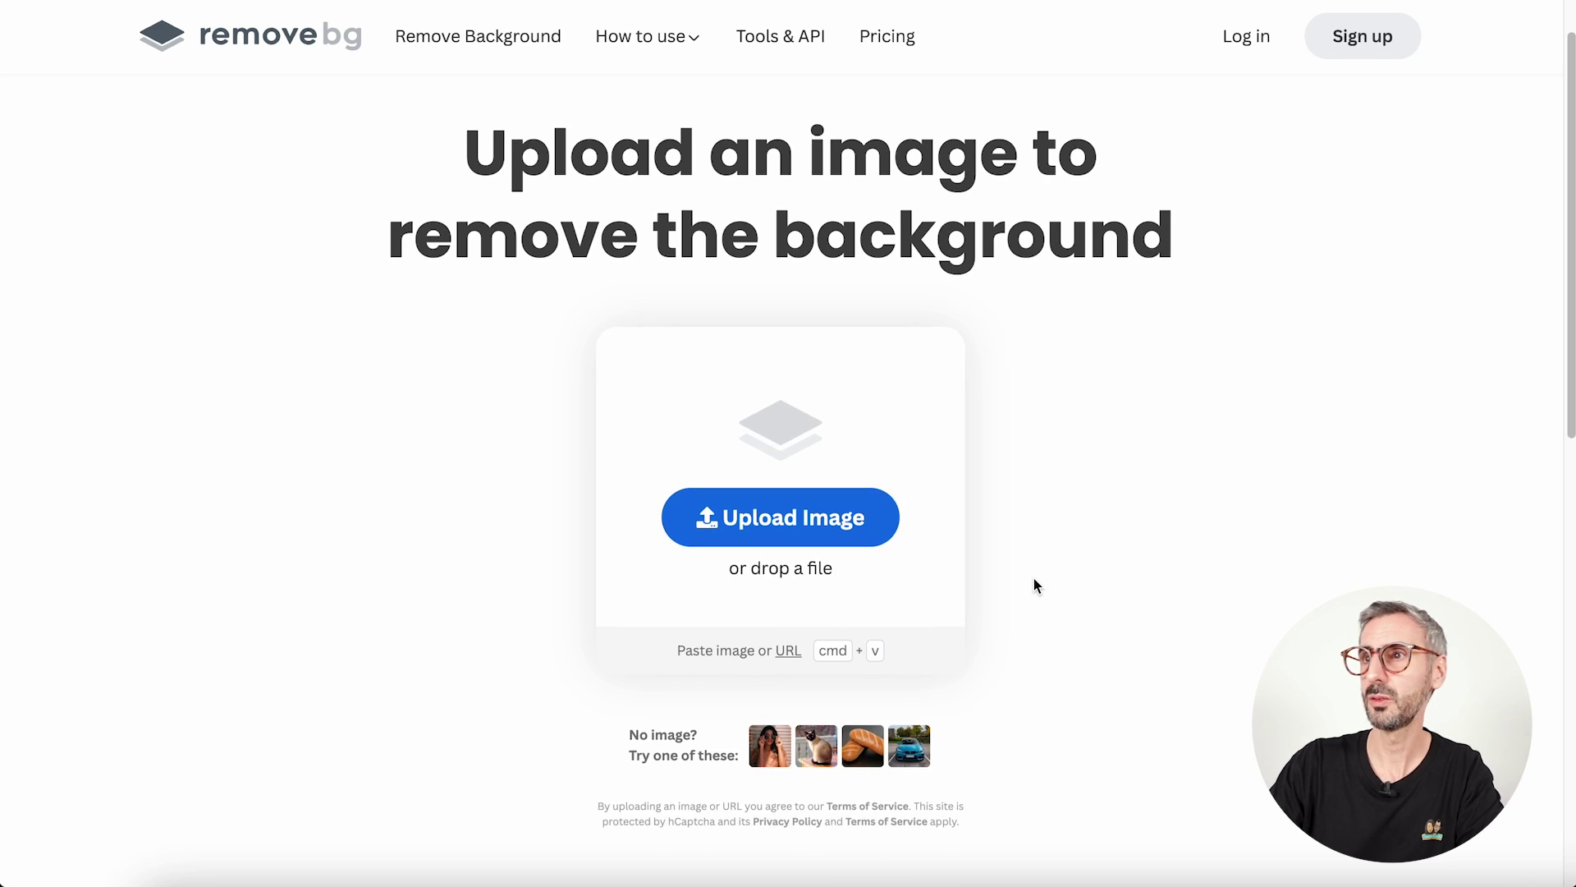
{"action": "scroll", "coordinate": [1043, 591], "scroll_direction": "up", "scroll_amount": 2}
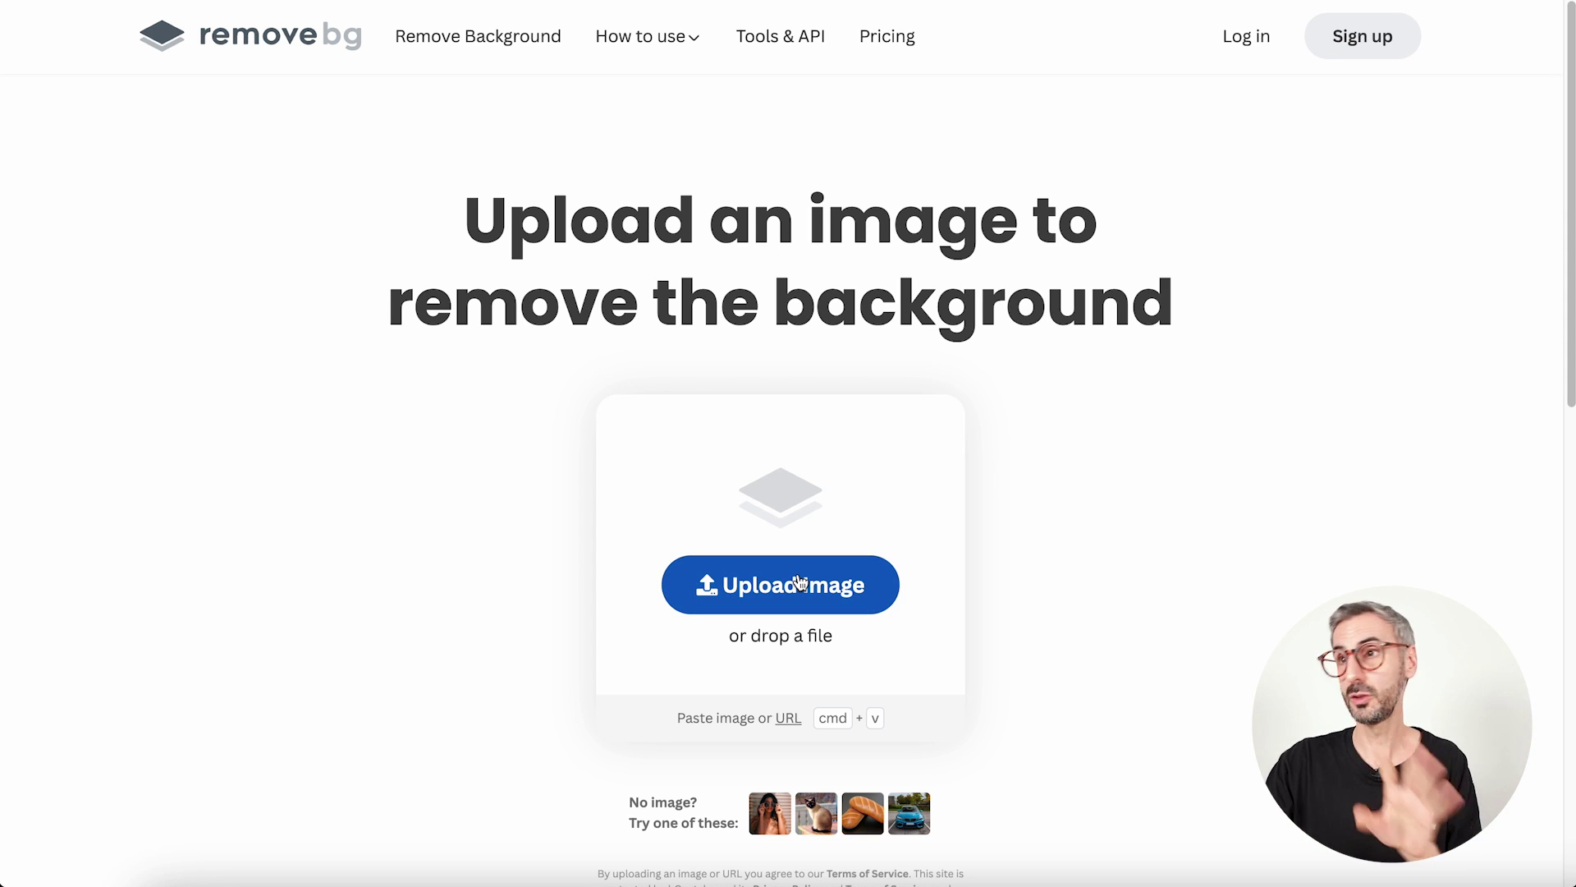
{"action": "left_click", "coordinate": [800, 602]}
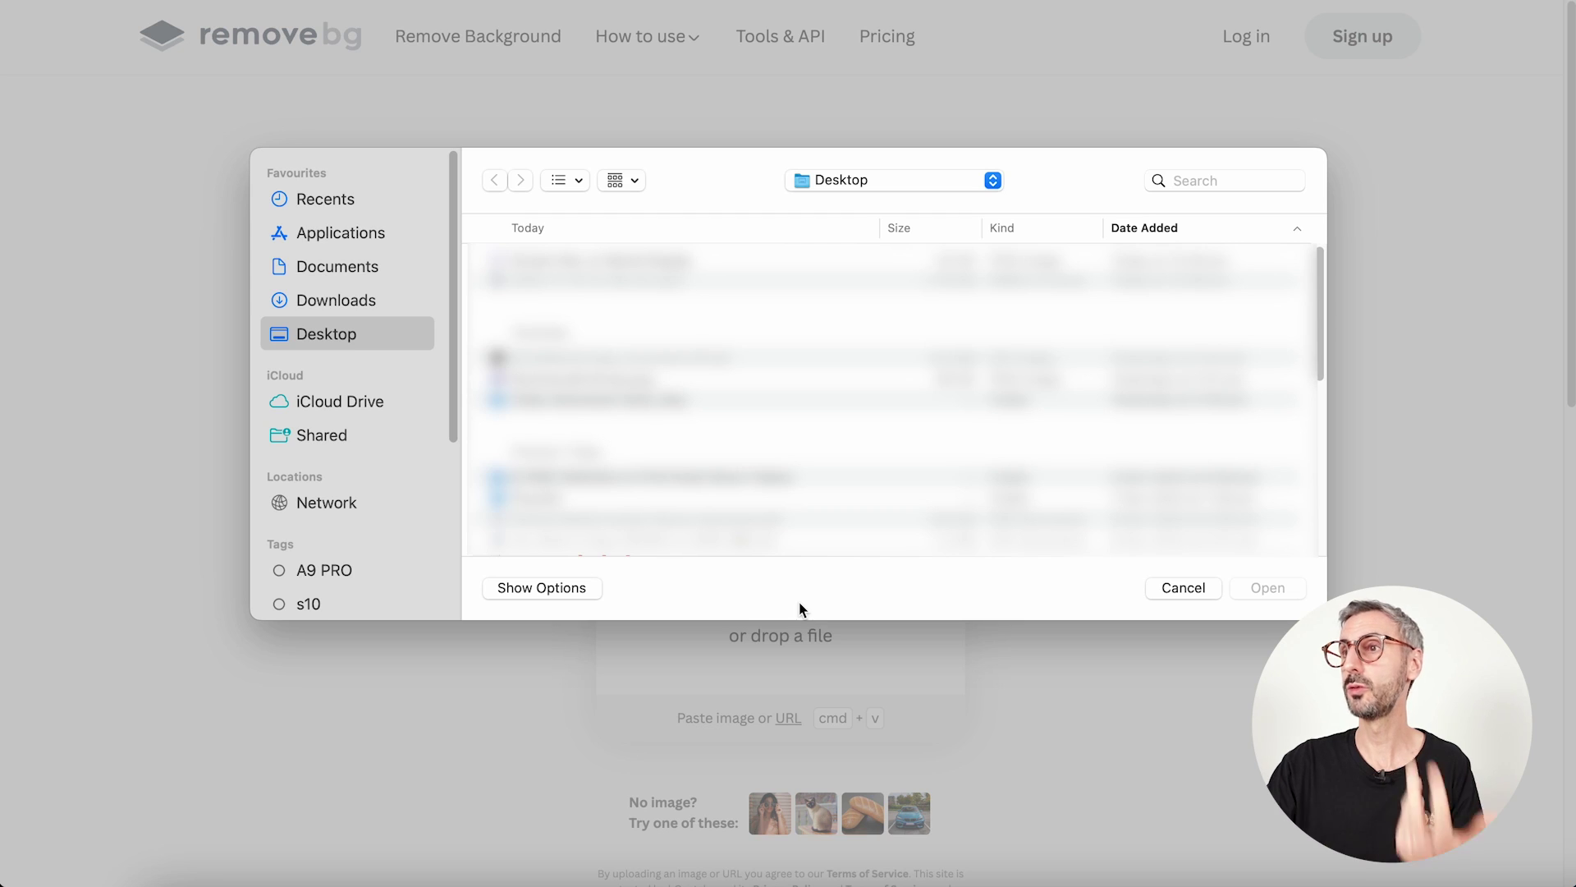
{"action": "scroll", "coordinate": [886, 398], "scroll_direction": "down", "scroll_amount": 5}
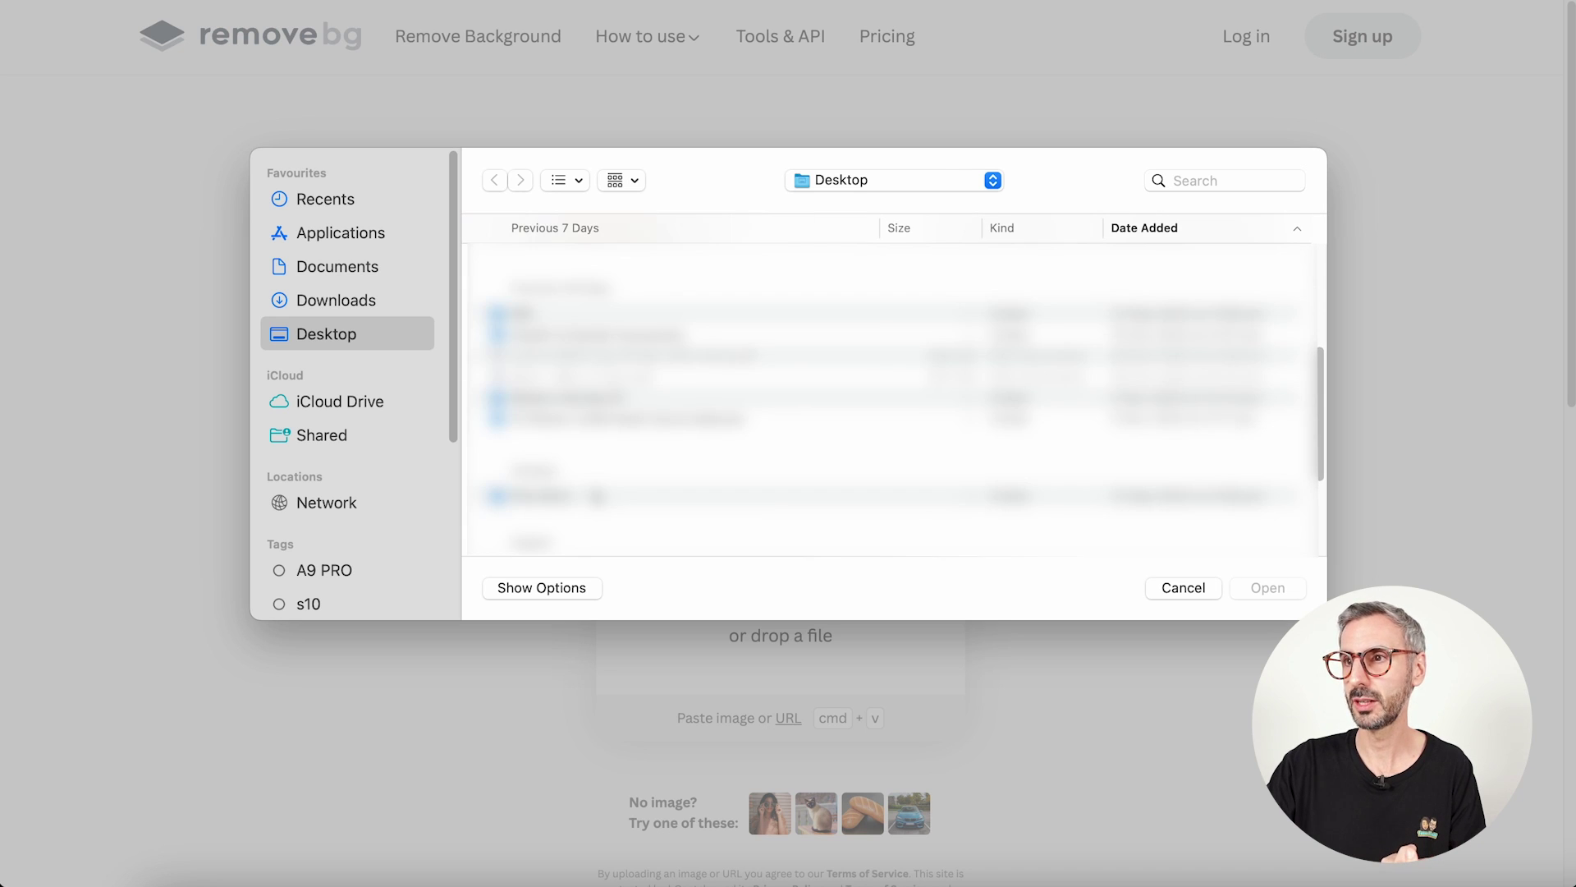
{"action": "scroll", "coordinate": [597, 495], "scroll_direction": "up", "scroll_amount": 3}
{"action": "scroll", "coordinate": [607, 463], "scroll_direction": "down", "scroll_amount": 5}
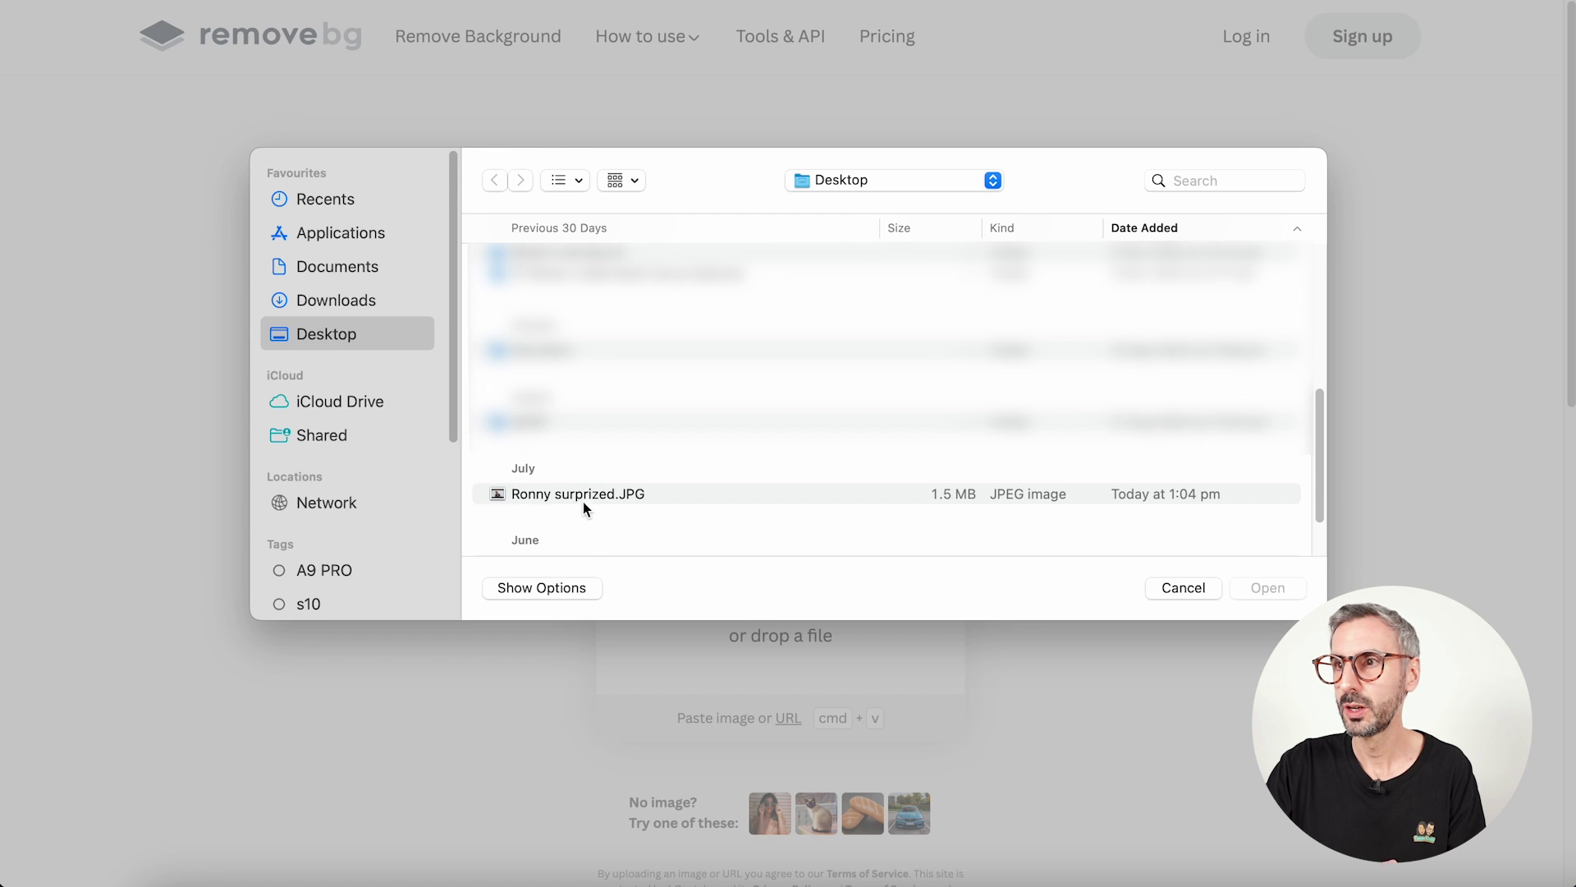
{"action": "double_click", "coordinate": [583, 501]}
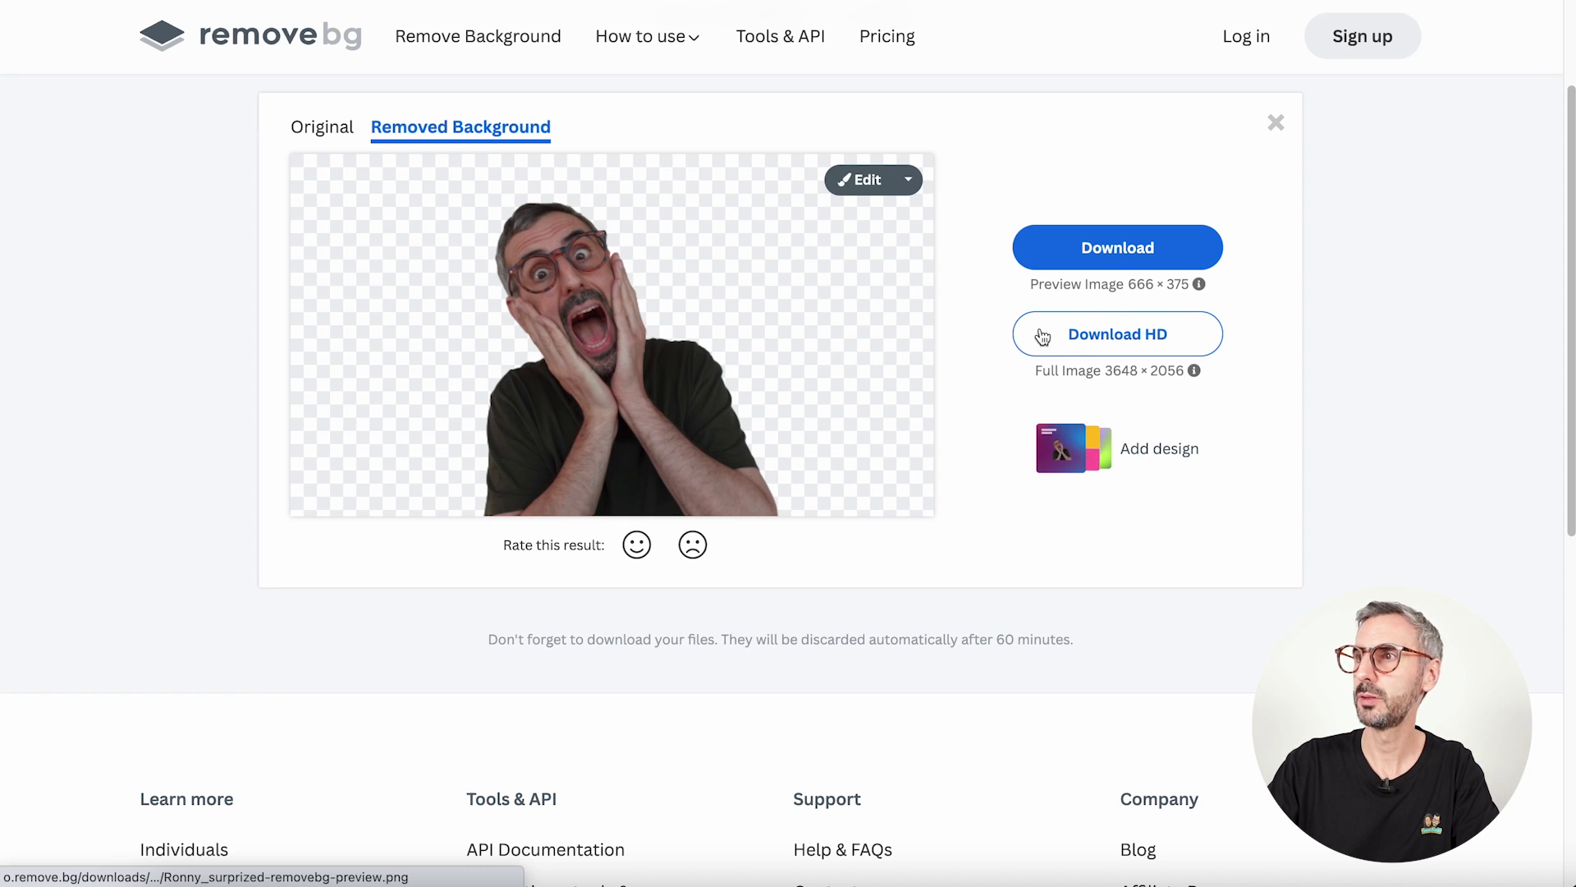
Download the preview-size cutout, show the PNG file in Finder and preview it.
{"action": "left_click", "coordinate": [1121, 261]}
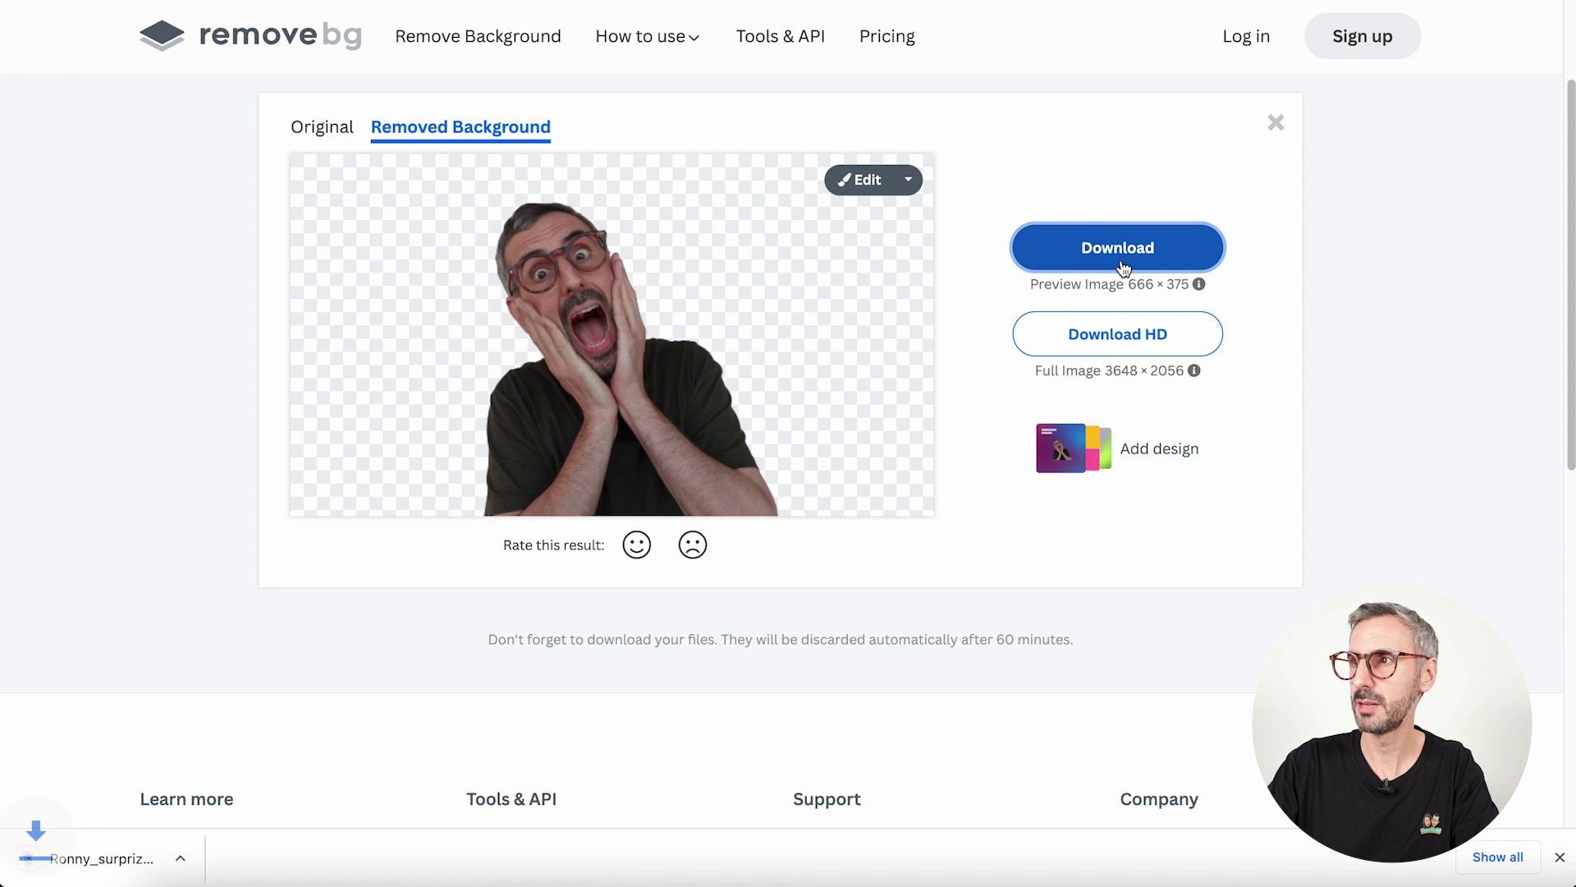
{"action": "left_click", "coordinate": [223, 856]}
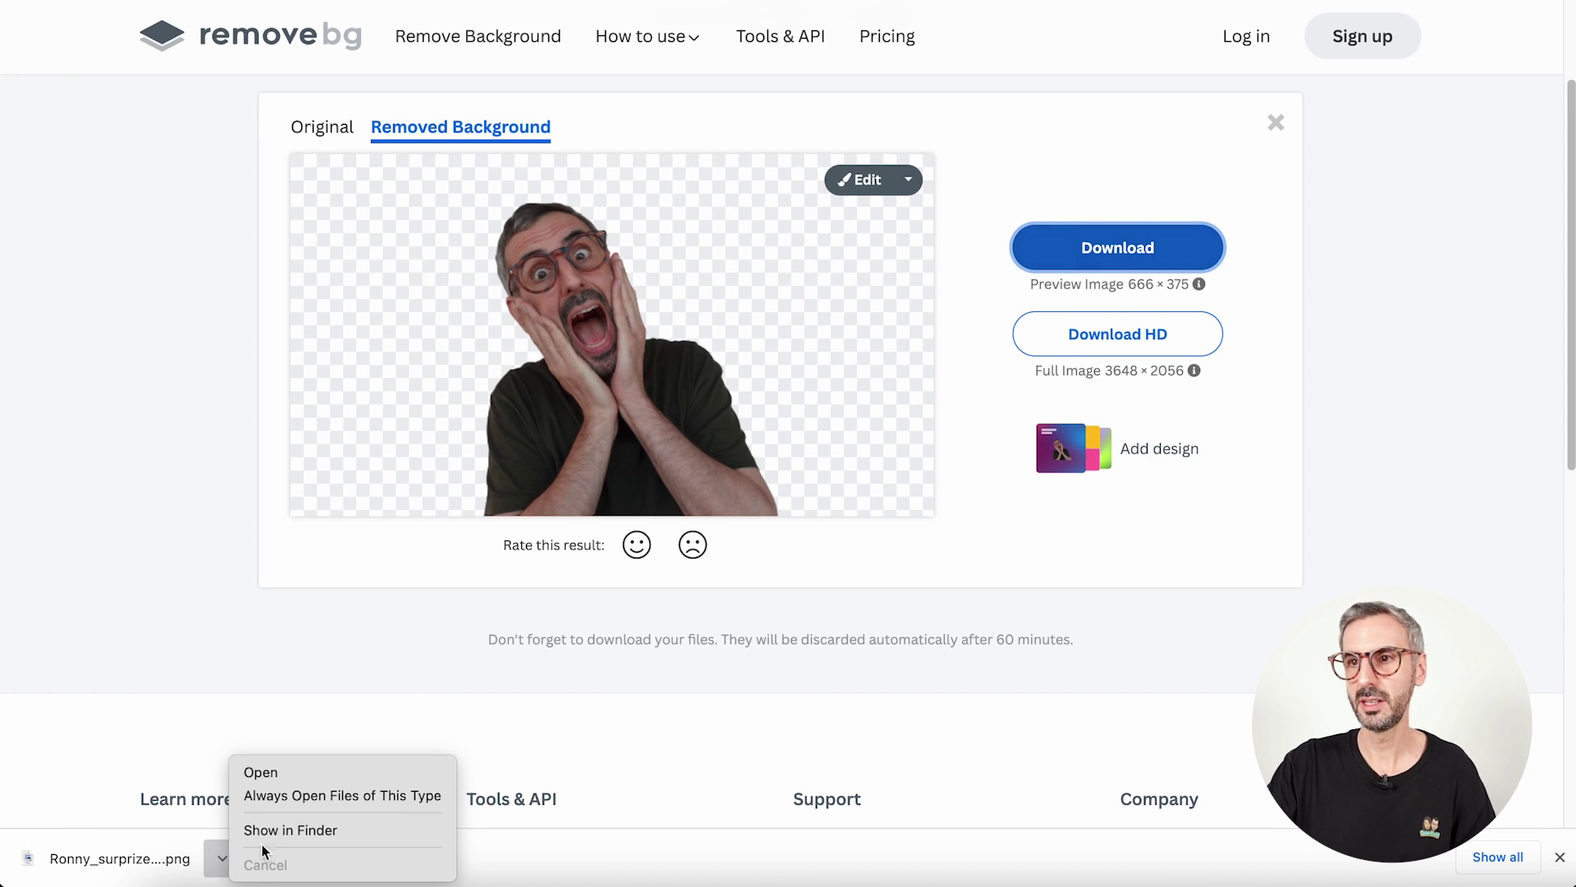
{"action": "left_click", "coordinate": [264, 834]}
{"action": "key", "text": "space"}
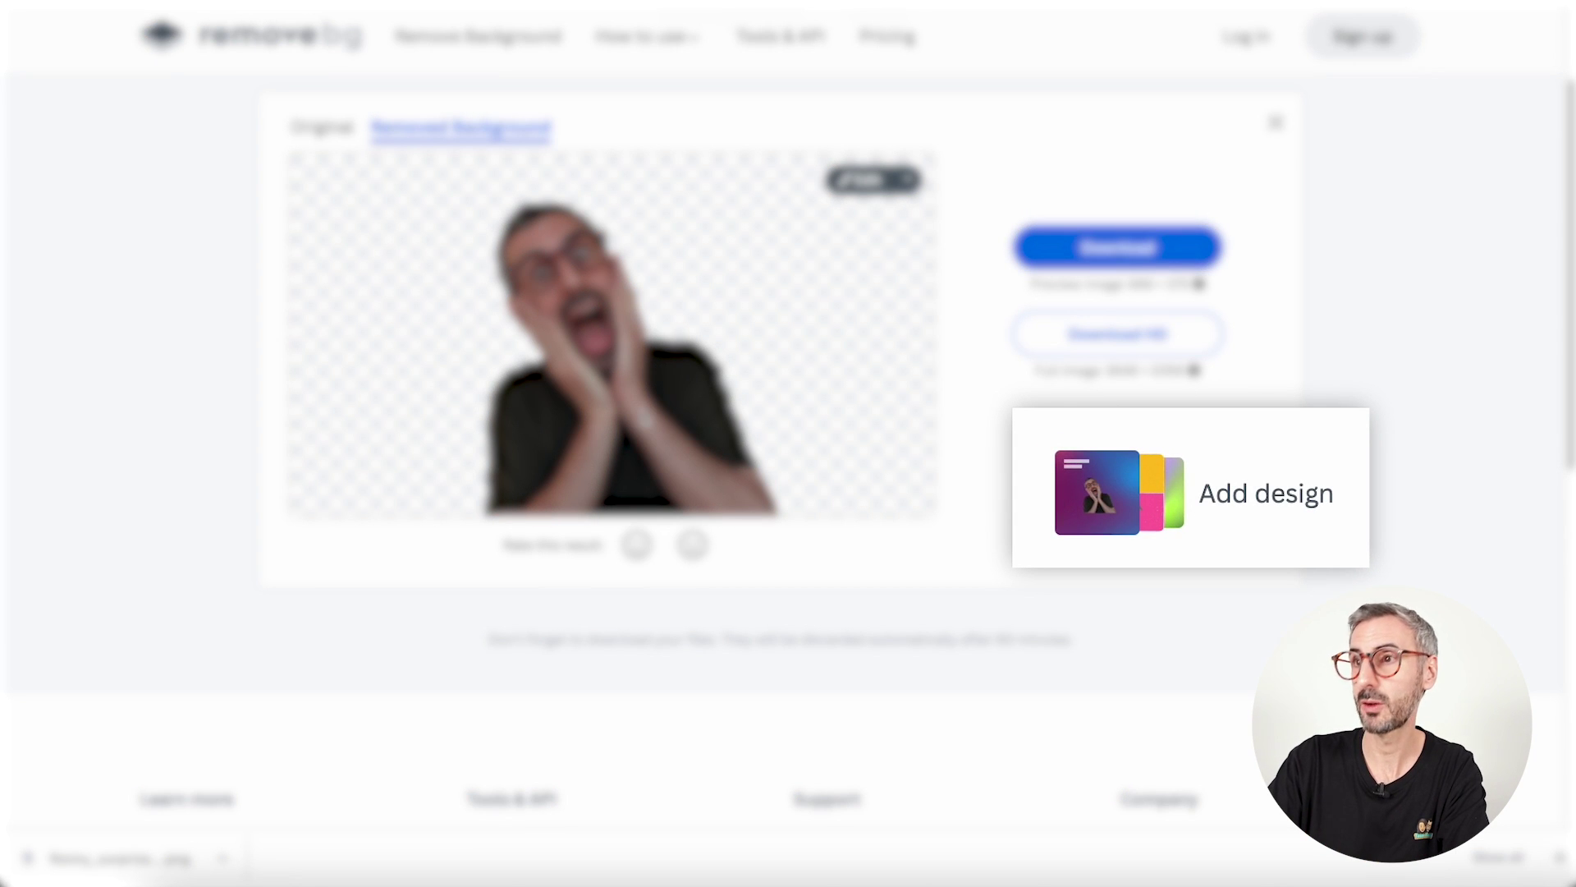
Open the design options for the cutout and examine the Canva formats offered.
{"action": "left_click", "coordinate": [1164, 452]}
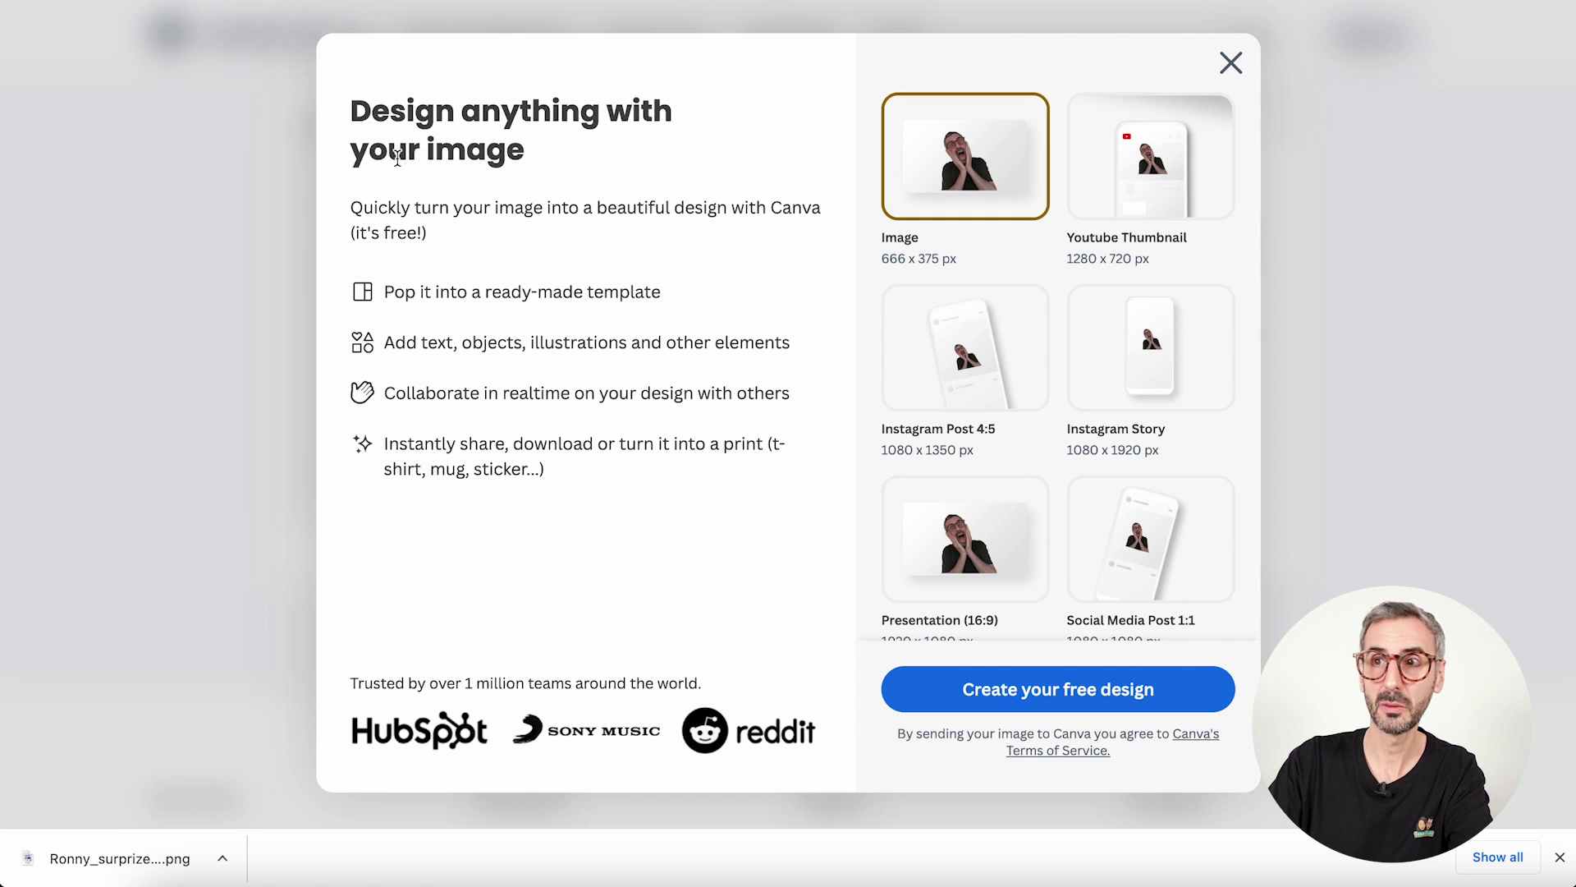
{"action": "scroll", "coordinate": [1042, 253], "scroll_direction": "down", "scroll_amount": 2}
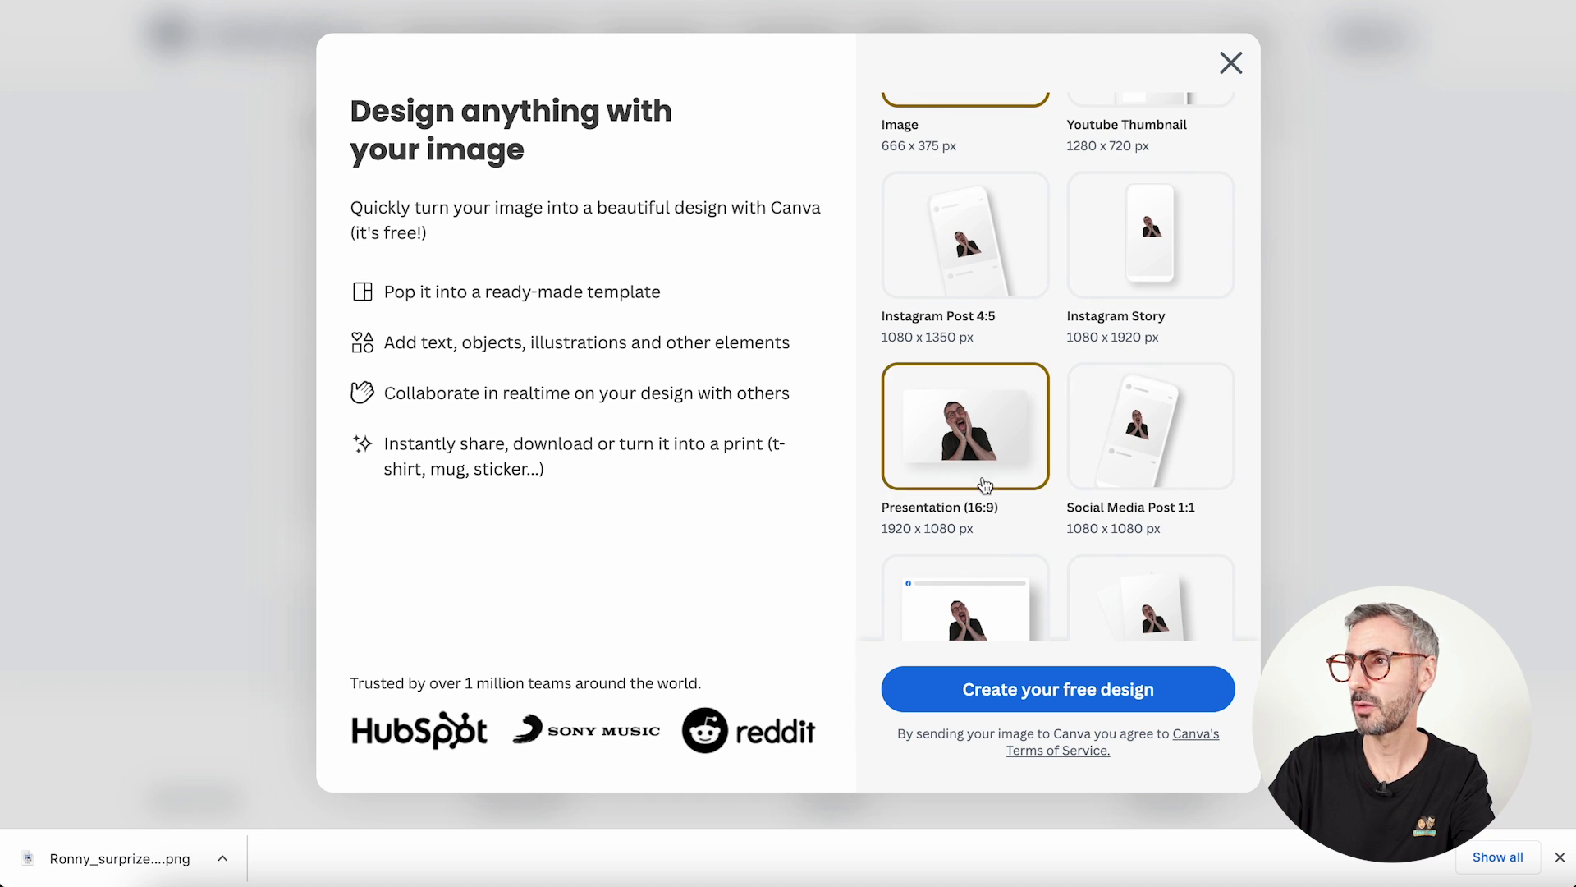
{"action": "scroll", "coordinate": [985, 493], "scroll_direction": "down", "scroll_amount": 3}
{"action": "scroll", "coordinate": [989, 517], "scroll_direction": "down", "scroll_amount": 2}
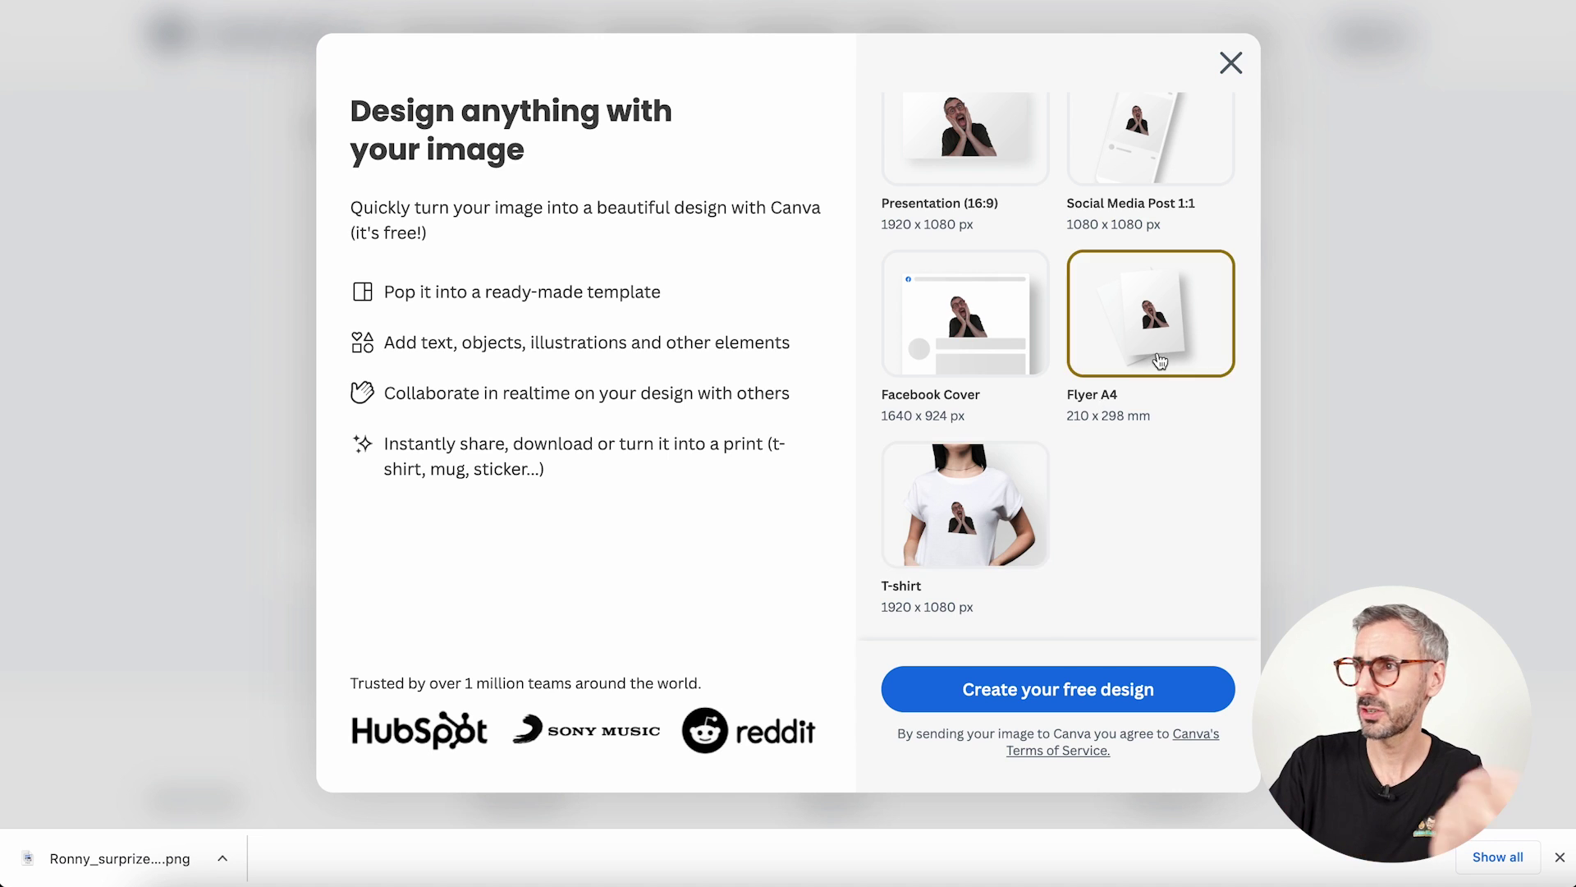
{"action": "scroll", "coordinate": [1044, 392], "scroll_direction": "up", "scroll_amount": 6}
{"action": "scroll", "coordinate": [971, 492], "scroll_direction": "up", "scroll_amount": 1}
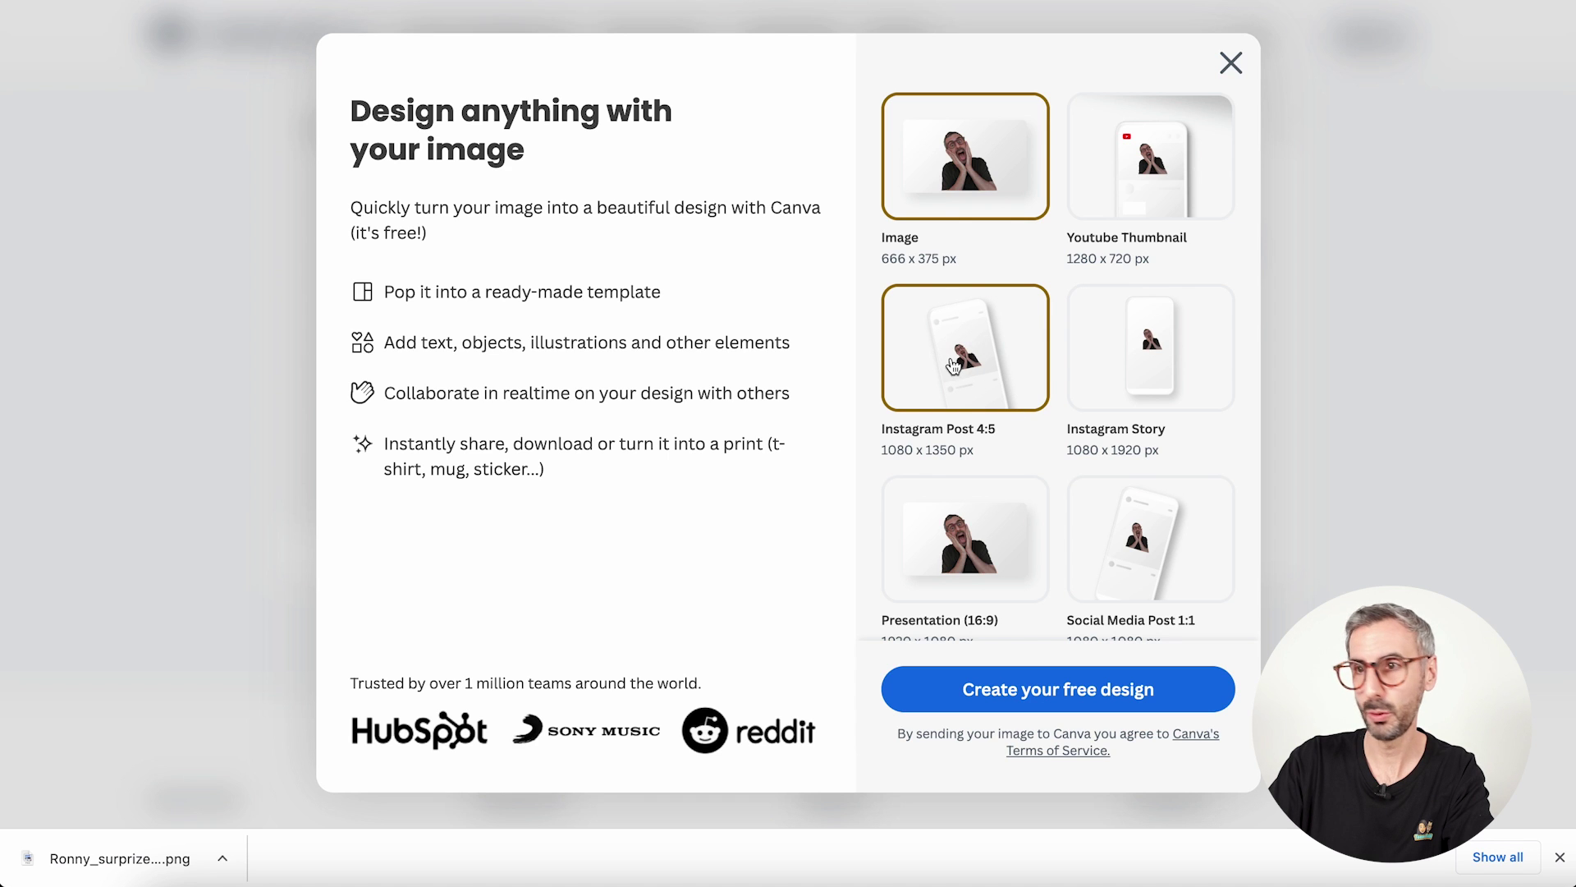
Create an Instagram Post 4:5 design from the cutout and fill its background with light pink from Color Pack 1.
{"action": "left_click", "coordinate": [971, 374]}
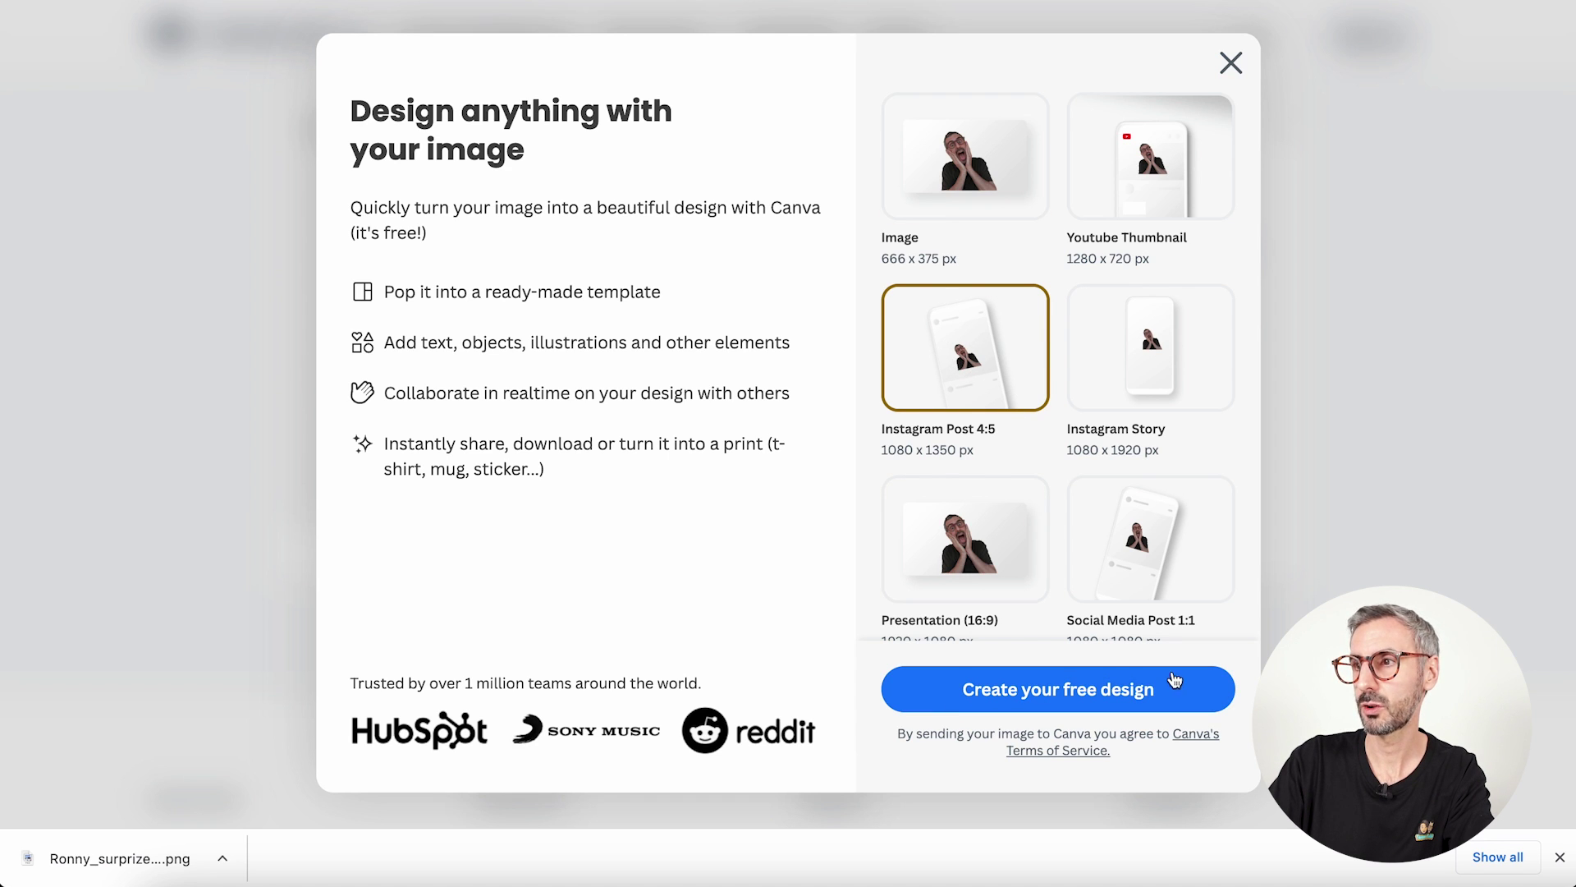
{"action": "left_click", "coordinate": [1070, 688]}
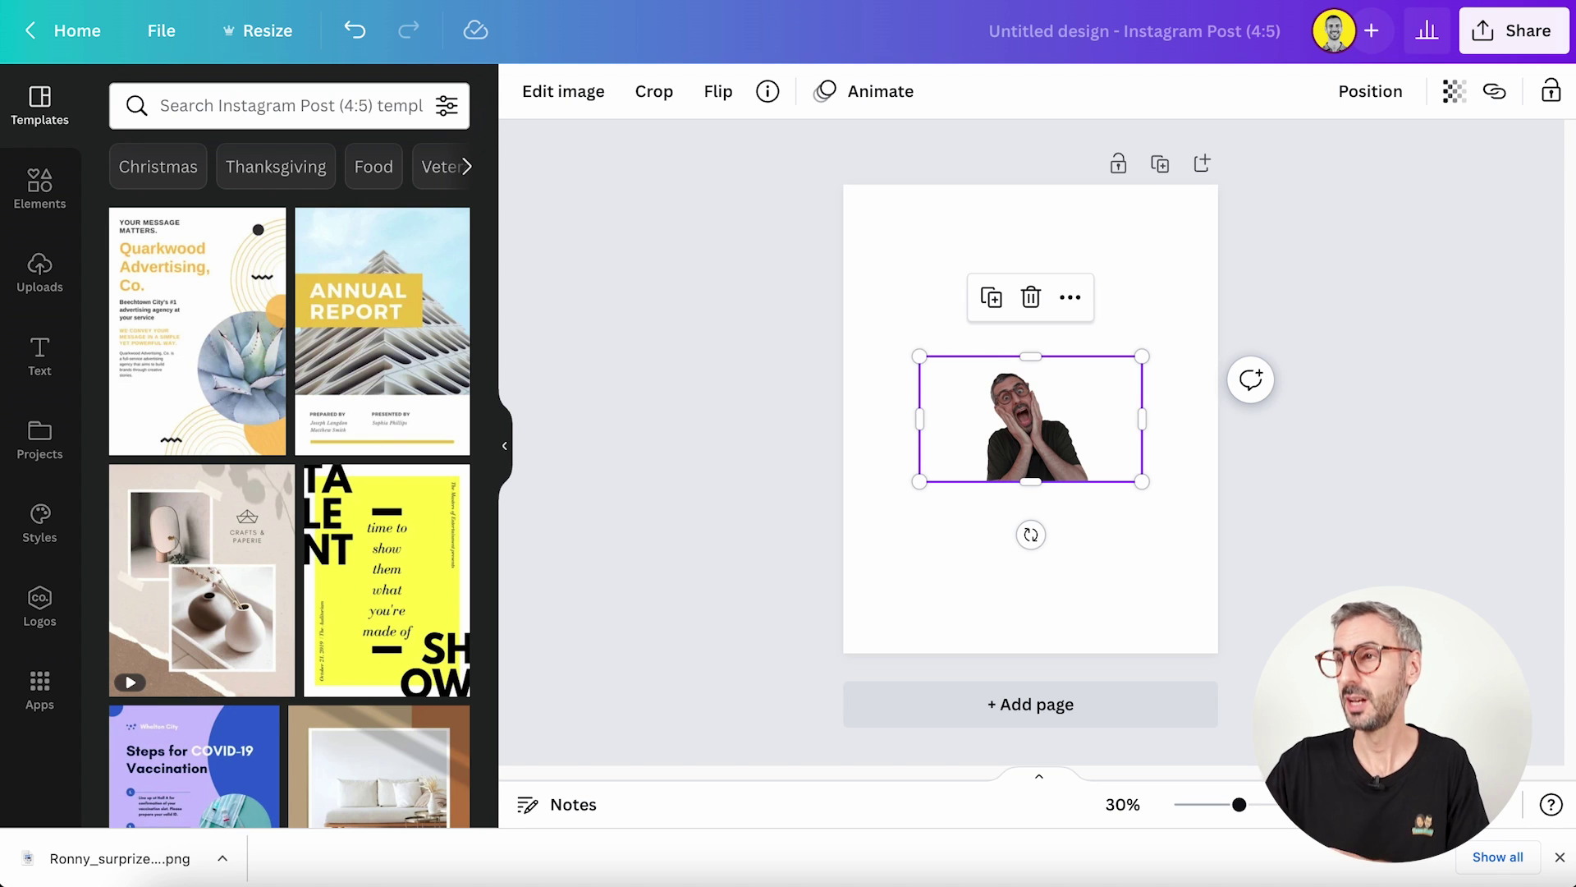
{"action": "left_click", "coordinate": [882, 249]}
{"action": "left_click", "coordinate": [526, 91]}
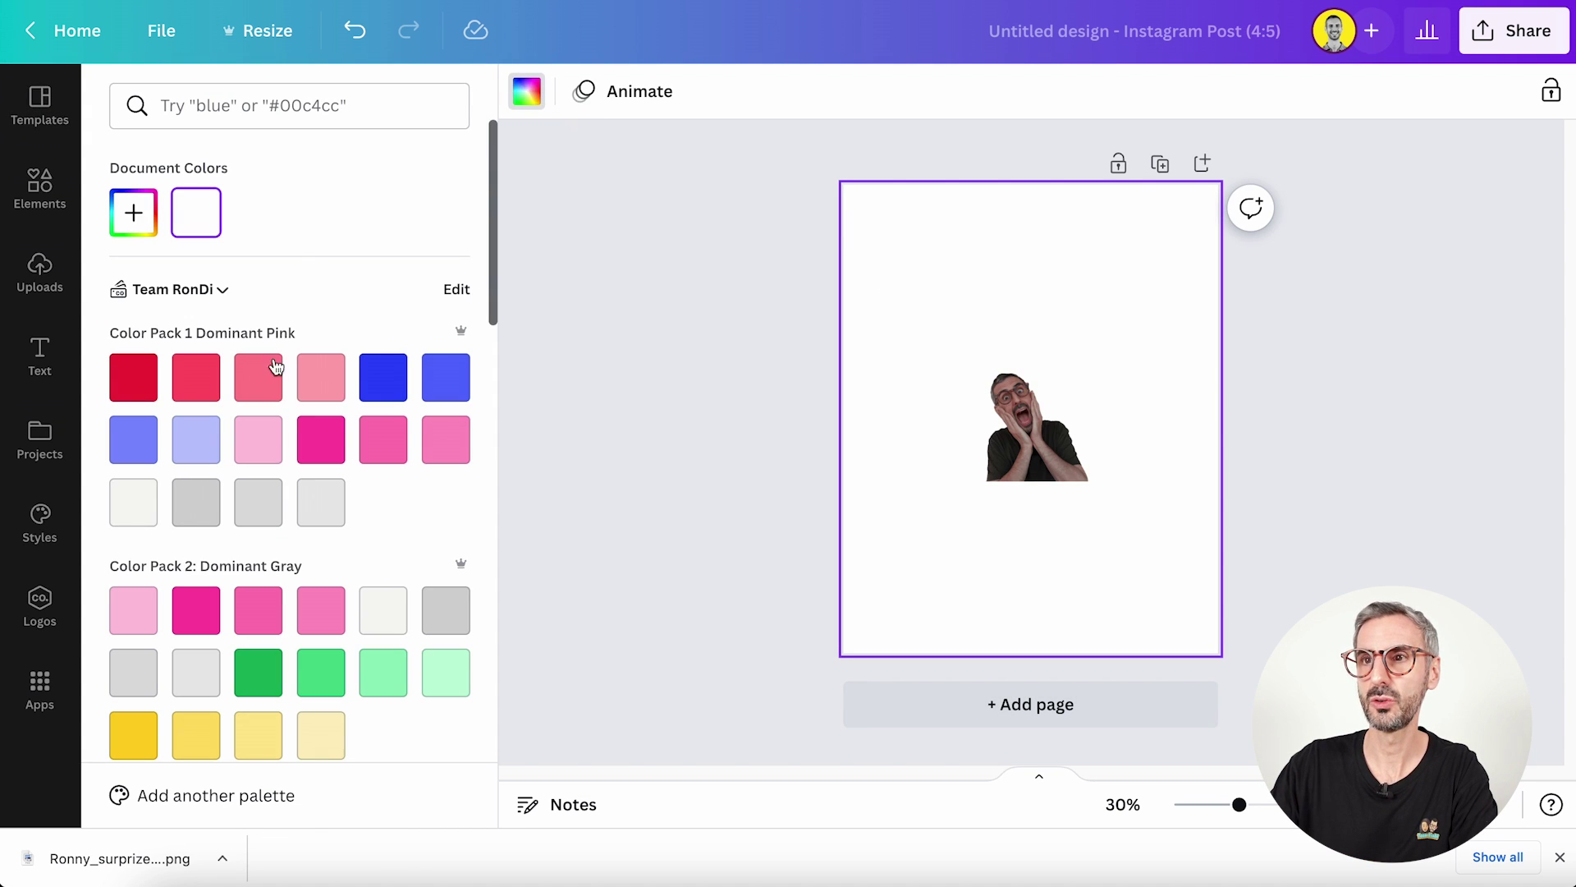
{"action": "left_click", "coordinate": [261, 440]}
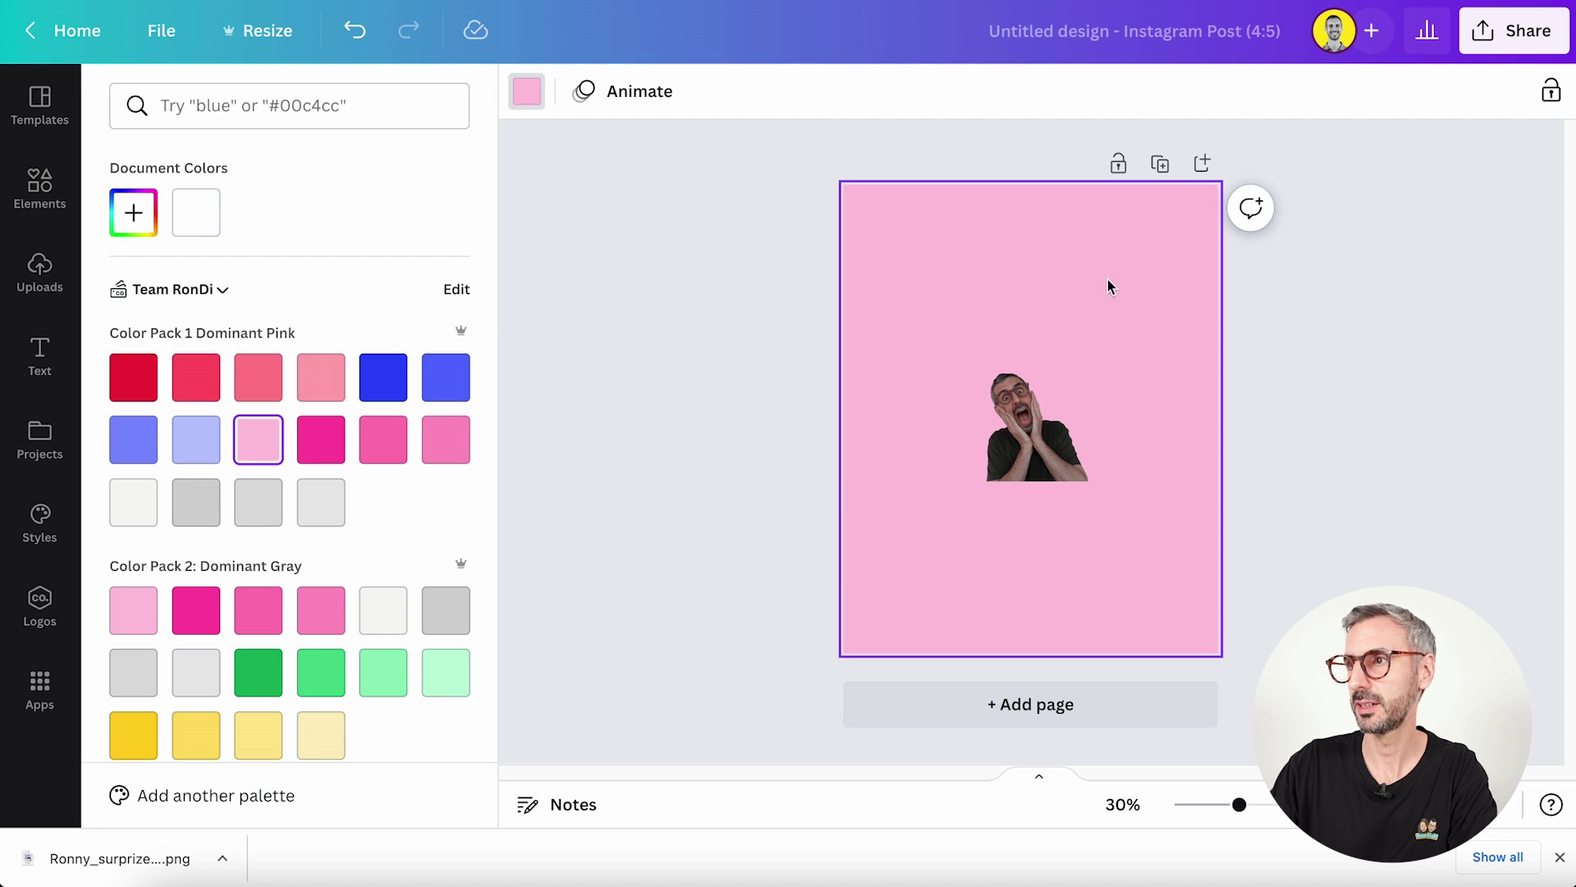
Enlarge the man's cutout to nearly fill the page width and place it against the bottom edge of the pink page.
{"action": "left_click", "coordinate": [1108, 426]}
{"action": "left_click_drag", "start_coordinate": [1146, 356], "coordinate": [1513, 148]}
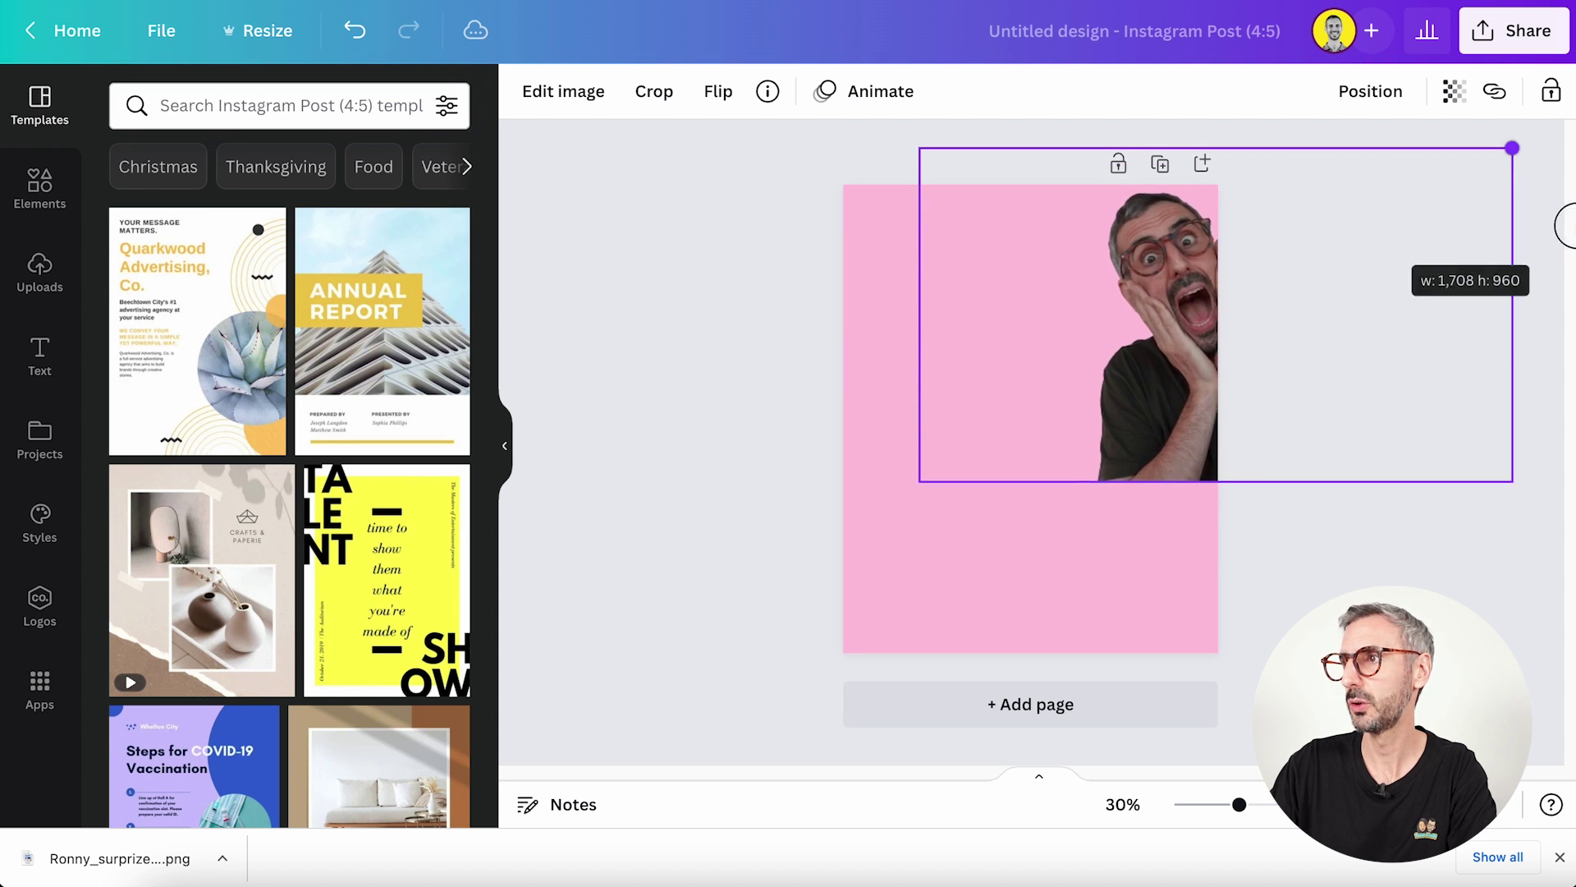
{"action": "left_click_drag", "start_coordinate": [1179, 383], "coordinate": [972, 558]}
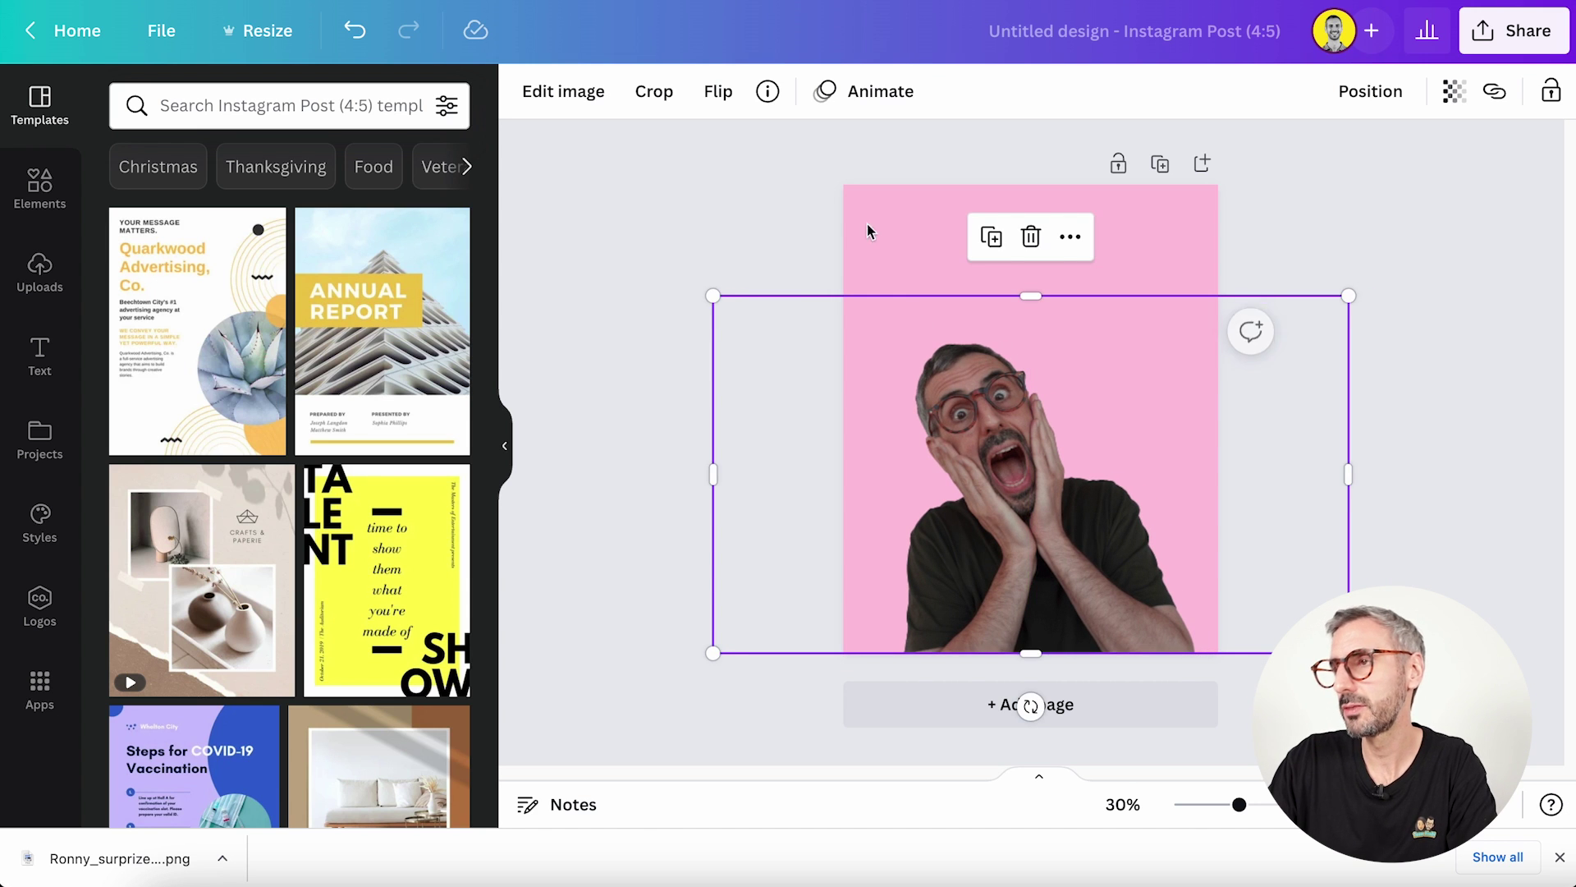
{"action": "left_click", "coordinate": [856, 210]}
{"action": "left_click", "coordinate": [974, 492]}
{"action": "left_click_drag", "start_coordinate": [974, 493], "coordinate": [983, 492]}
{"action": "left_click", "coordinate": [644, 450]}
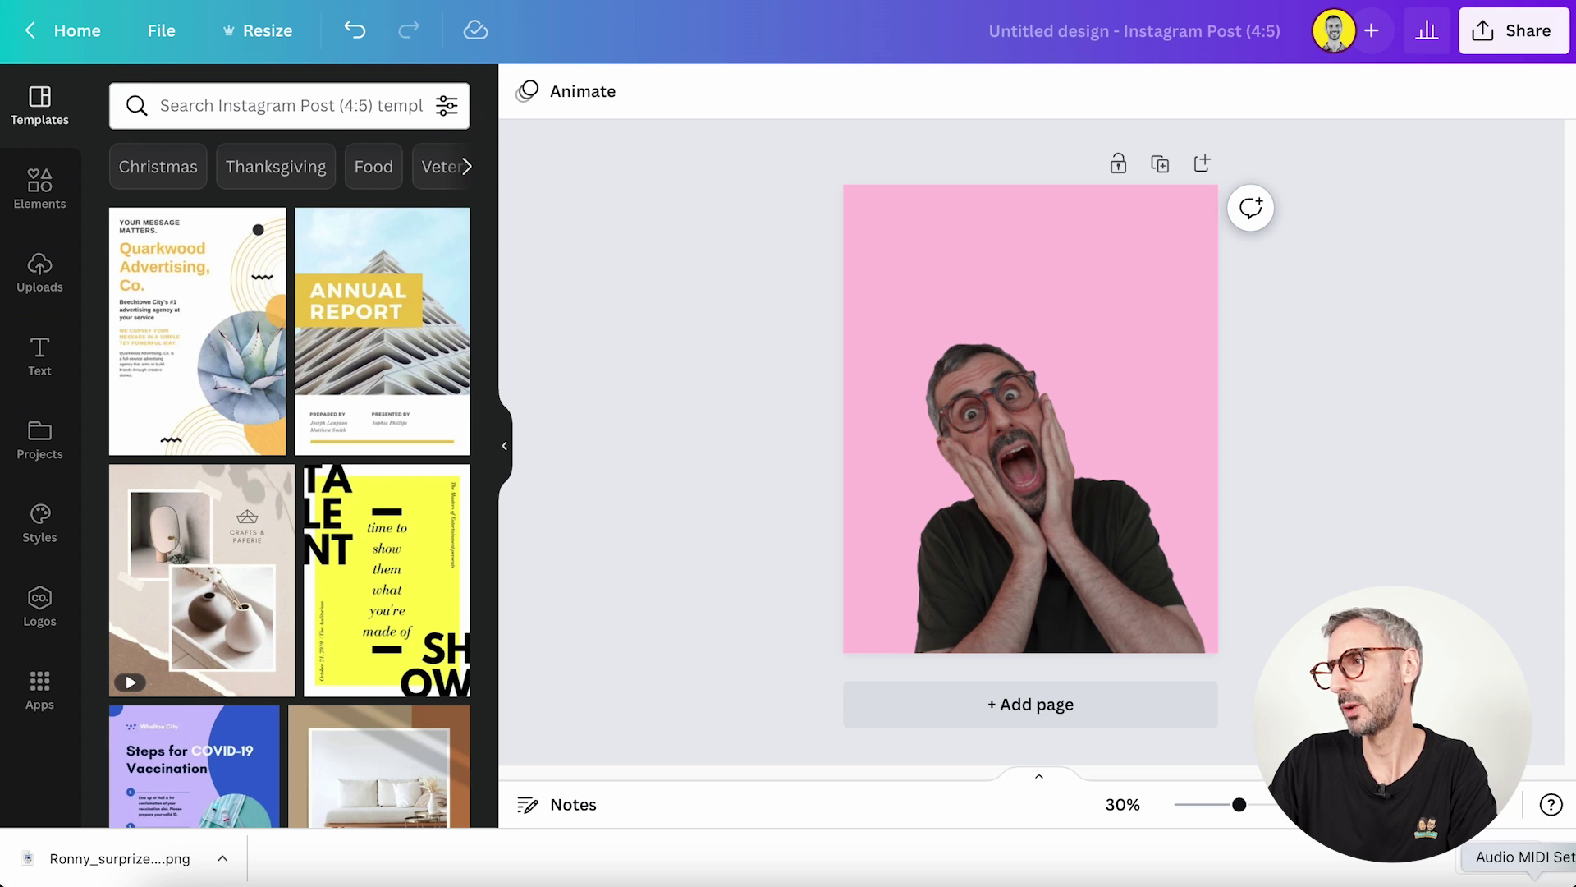
{"action": "left_click", "coordinate": [1560, 857]}
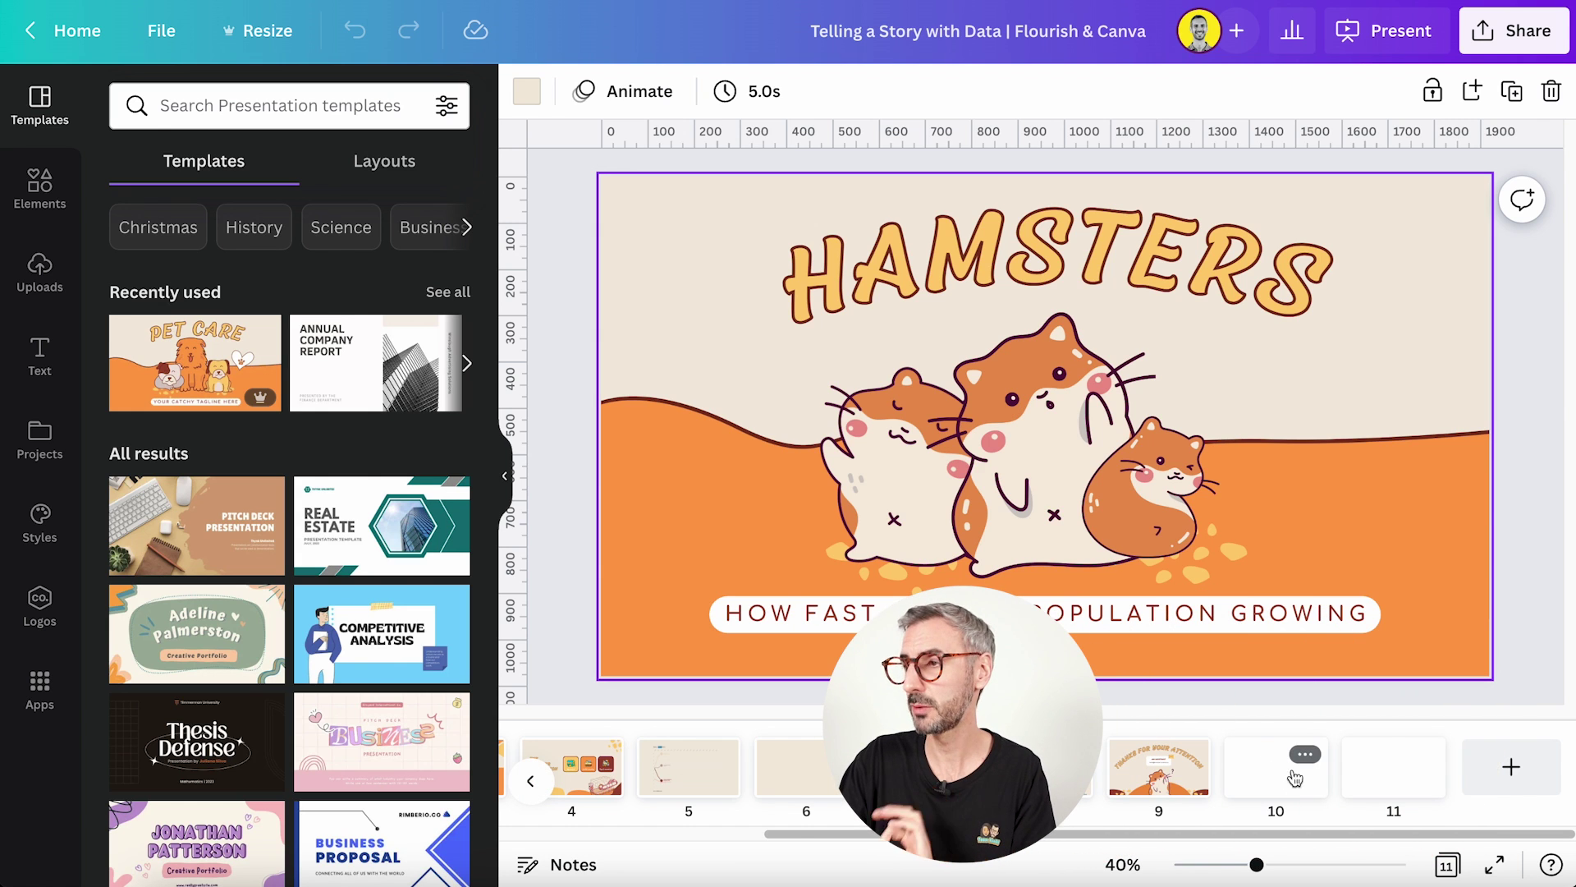
Expand blank page 10 of the Hamsters presentation to a whiteboard and collapse it back to a regular page.
{"action": "left_click", "coordinate": [1304, 755]}
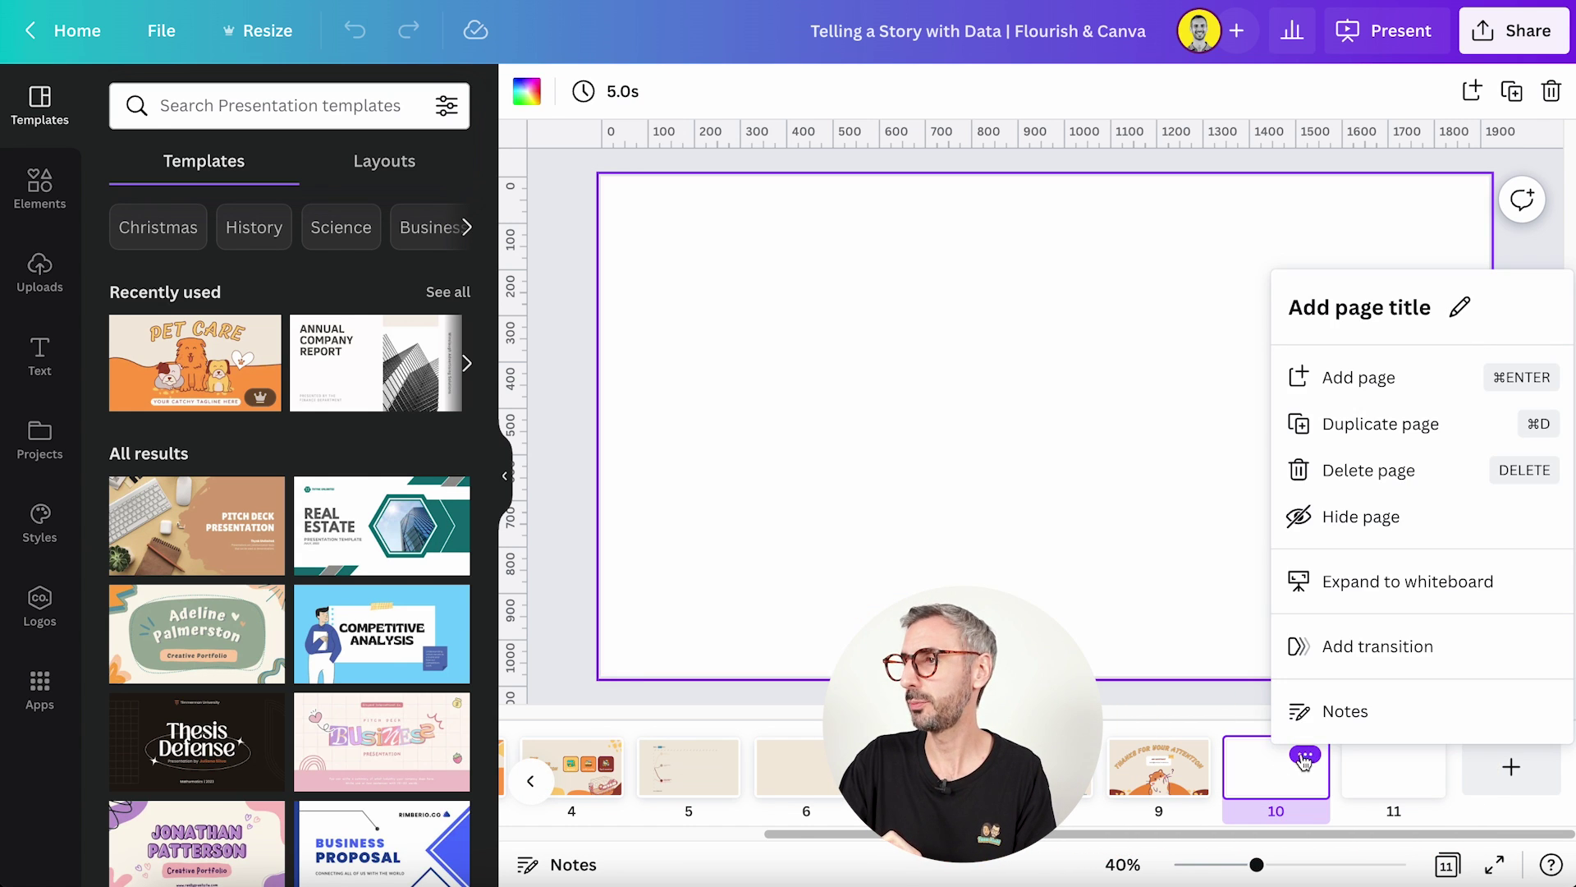
{"action": "left_click", "coordinate": [1381, 589]}
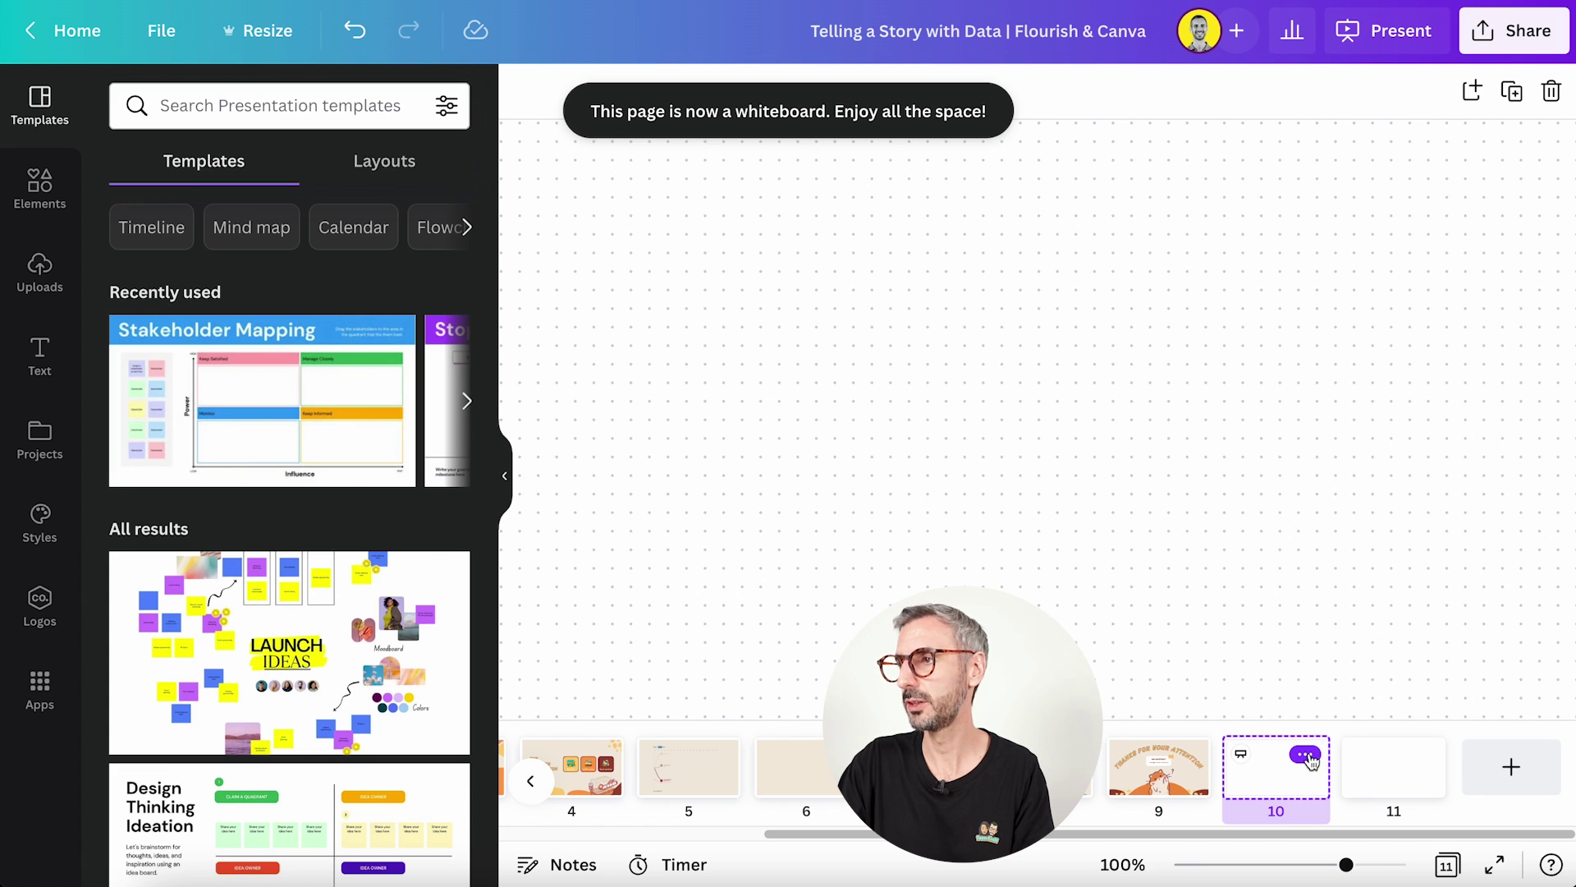
{"action": "left_click", "coordinate": [1308, 755]}
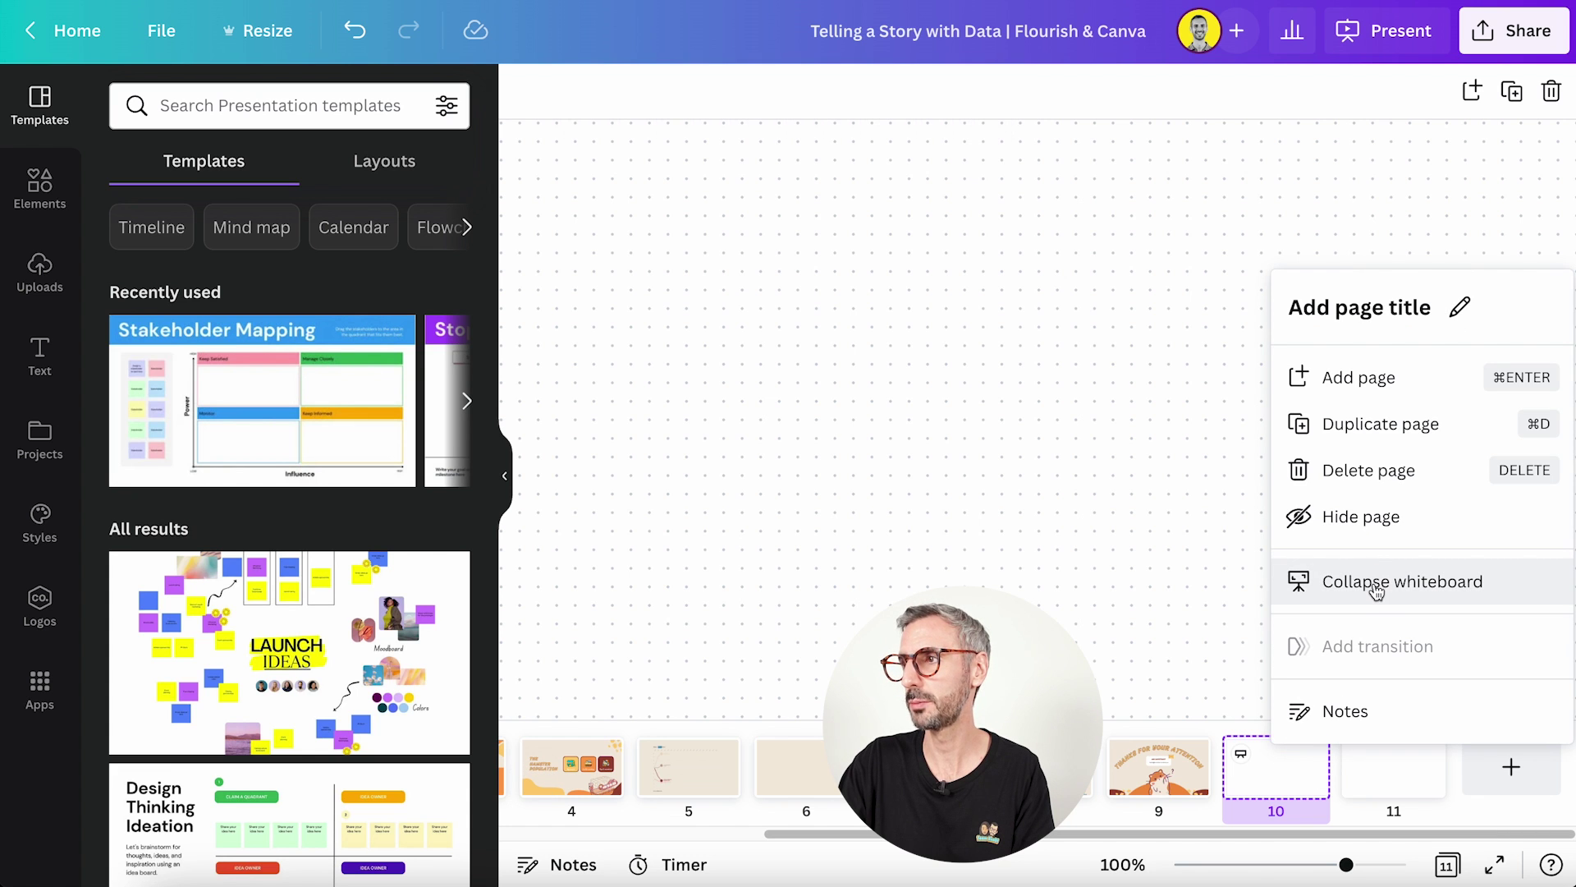
{"action": "left_click", "coordinate": [1378, 586]}
Expand the empty page 10 to a whiteboard once more.
{"action": "left_click", "coordinate": [1305, 755]}
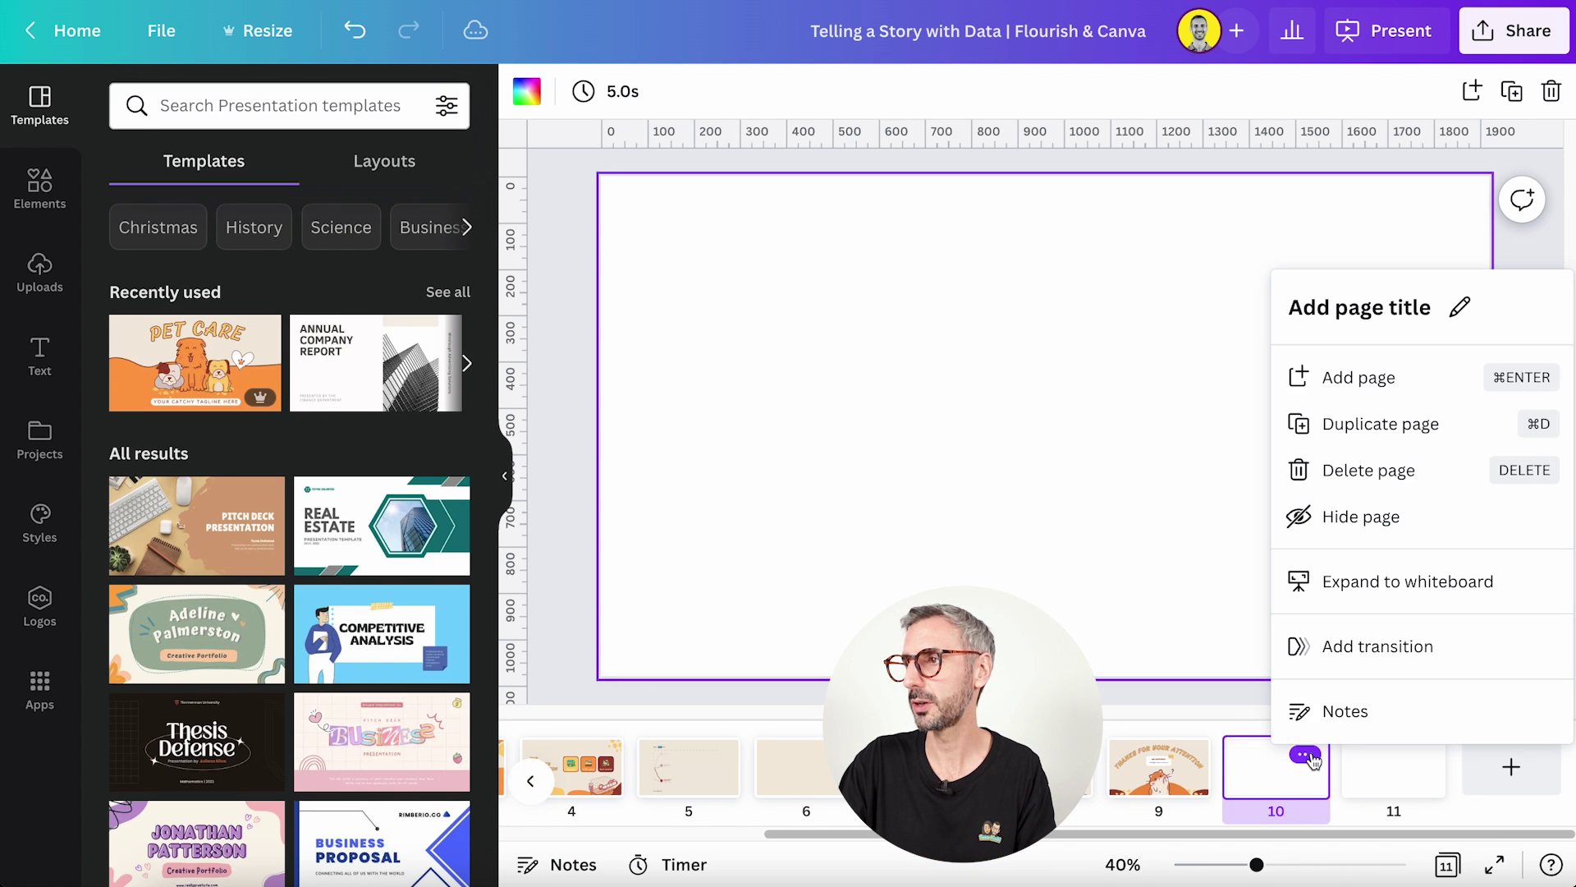
{"action": "left_click", "coordinate": [1356, 584]}
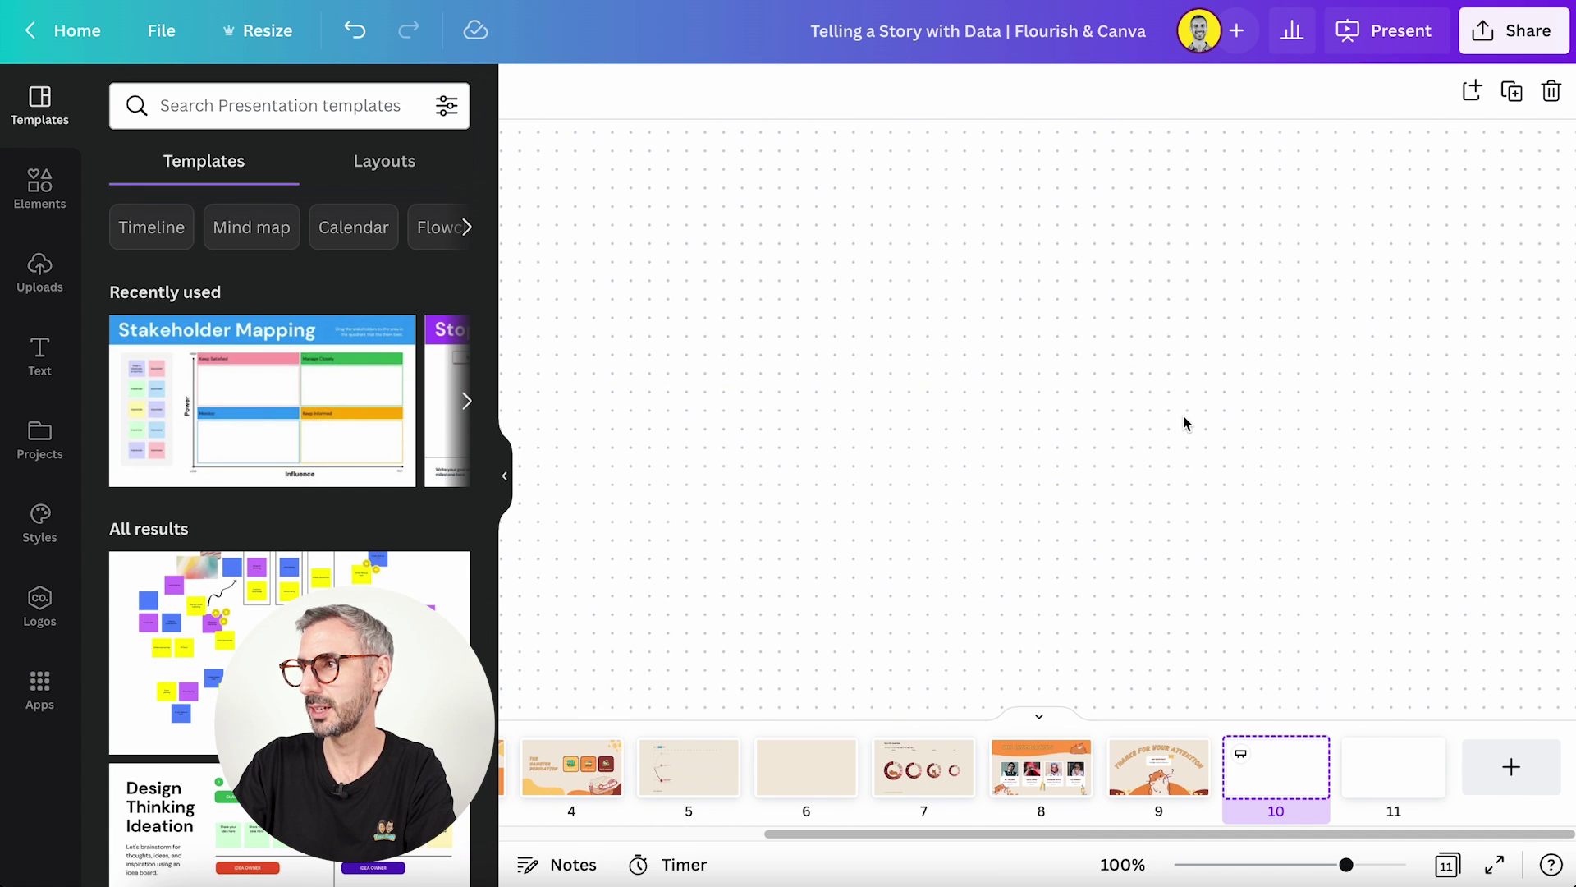
{"action": "scroll", "coordinate": [1198, 473], "scroll_direction": "down", "scroll_amount": 1}
{"action": "mouse_move", "coordinate": [1346, 864]}
{"action": "left_mouse_down"}
{"action": "mouse_move", "coordinate": [1404, 863]}
{"action": "mouse_move", "coordinate": [1175, 876]}
{"action": "mouse_move", "coordinate": [1354, 877]}
{"action": "mouse_move", "coordinate": [1178, 878]}
{"action": "mouse_move", "coordinate": [1333, 862]}
{"action": "left_mouse_up"}
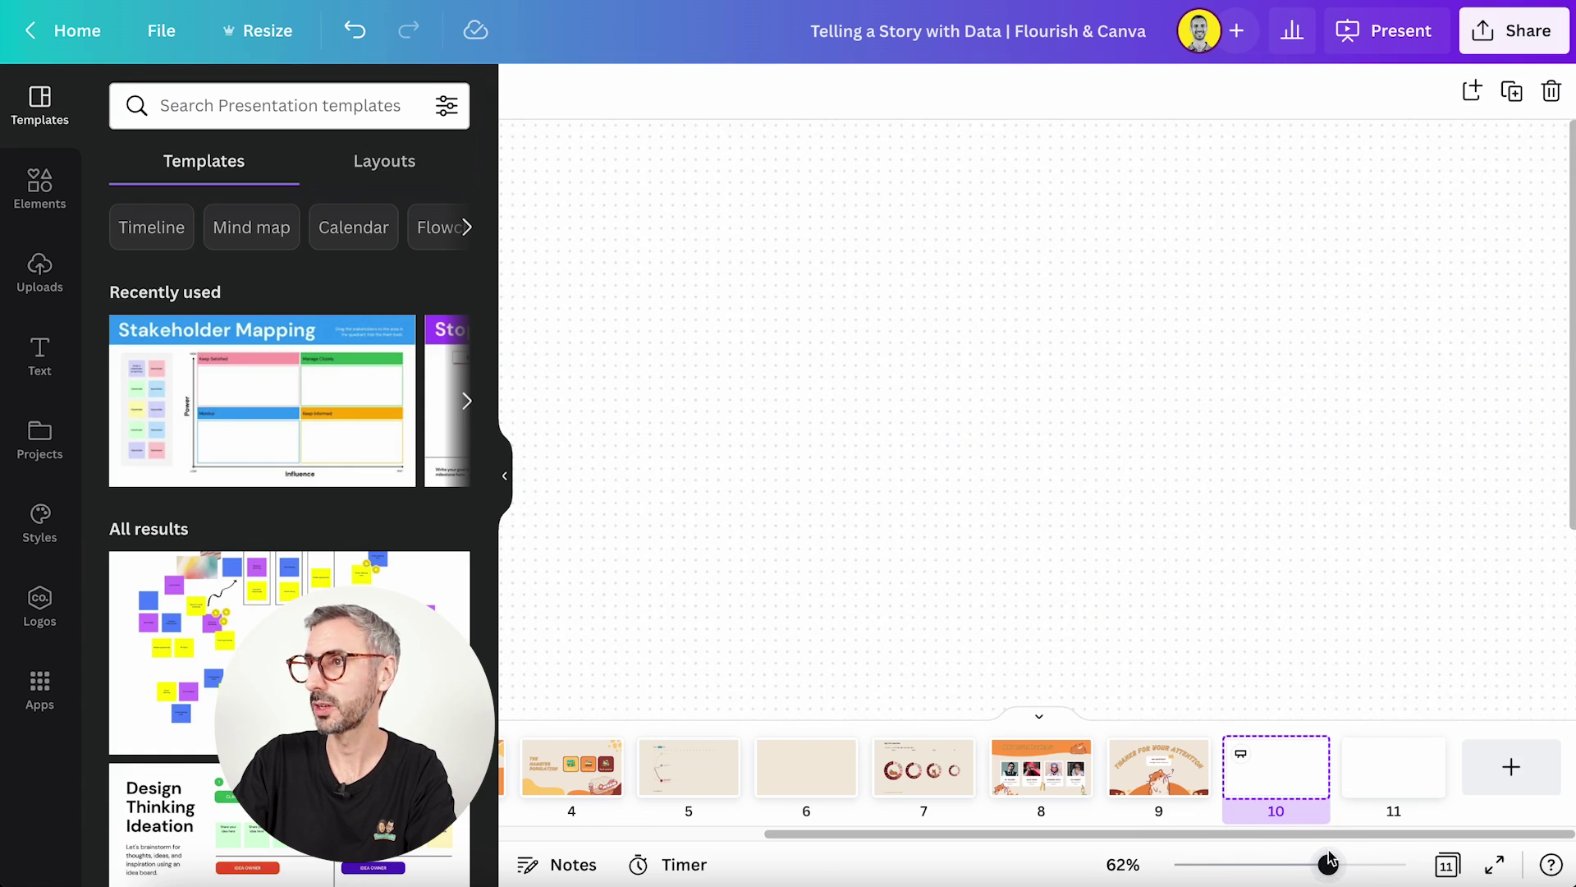
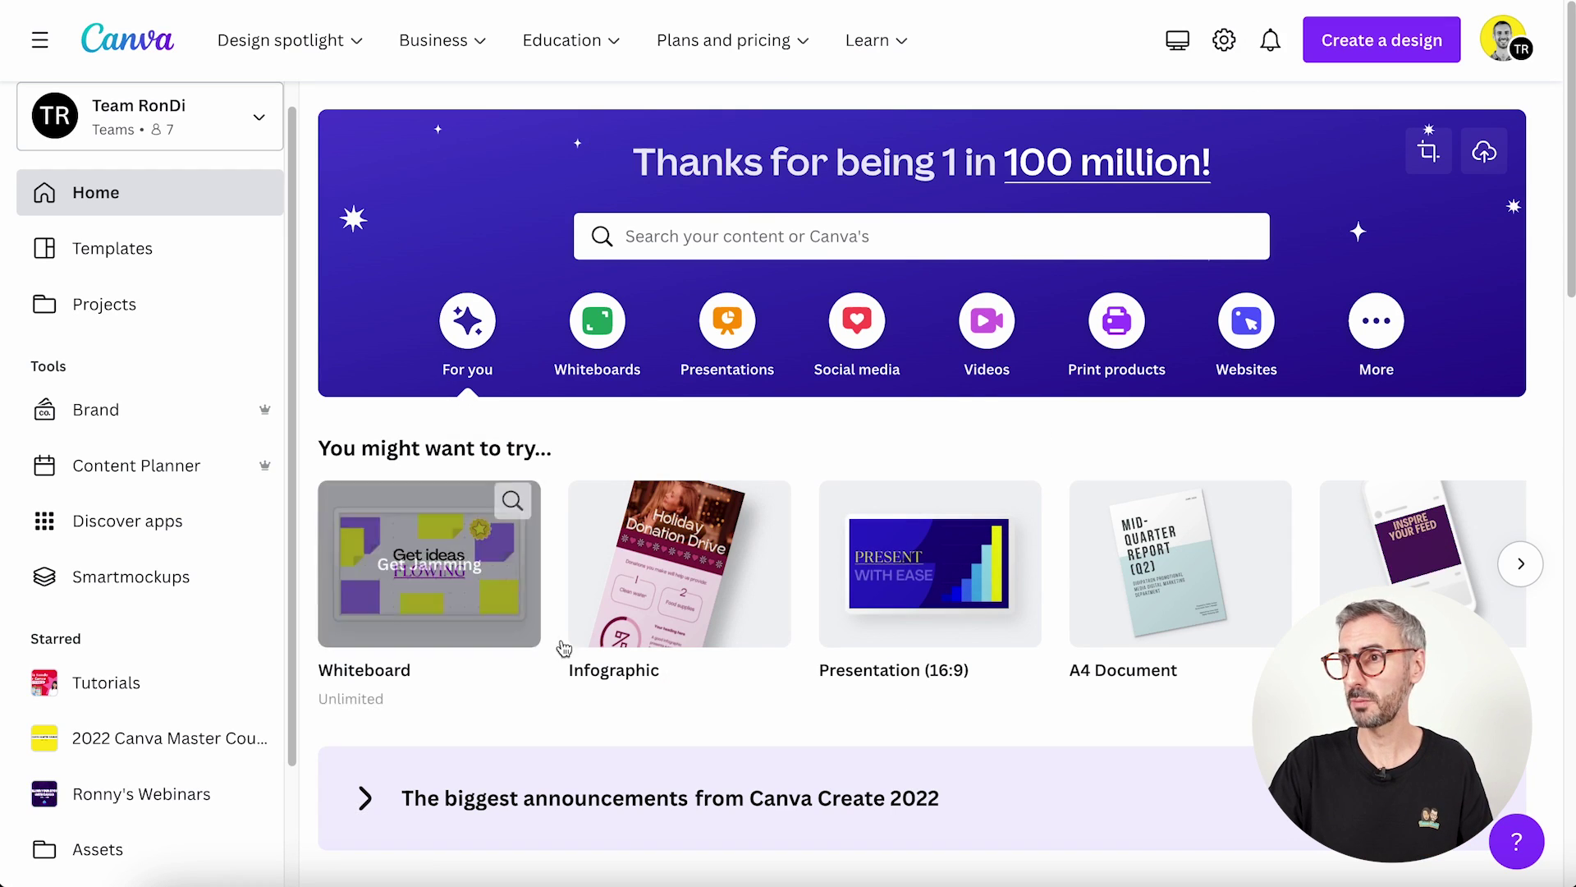
Open the Images section of your Projects and browse the uploaded pictures.
{"action": "scroll", "coordinate": [563, 328], "scroll_direction": "down", "scroll_amount": 1}
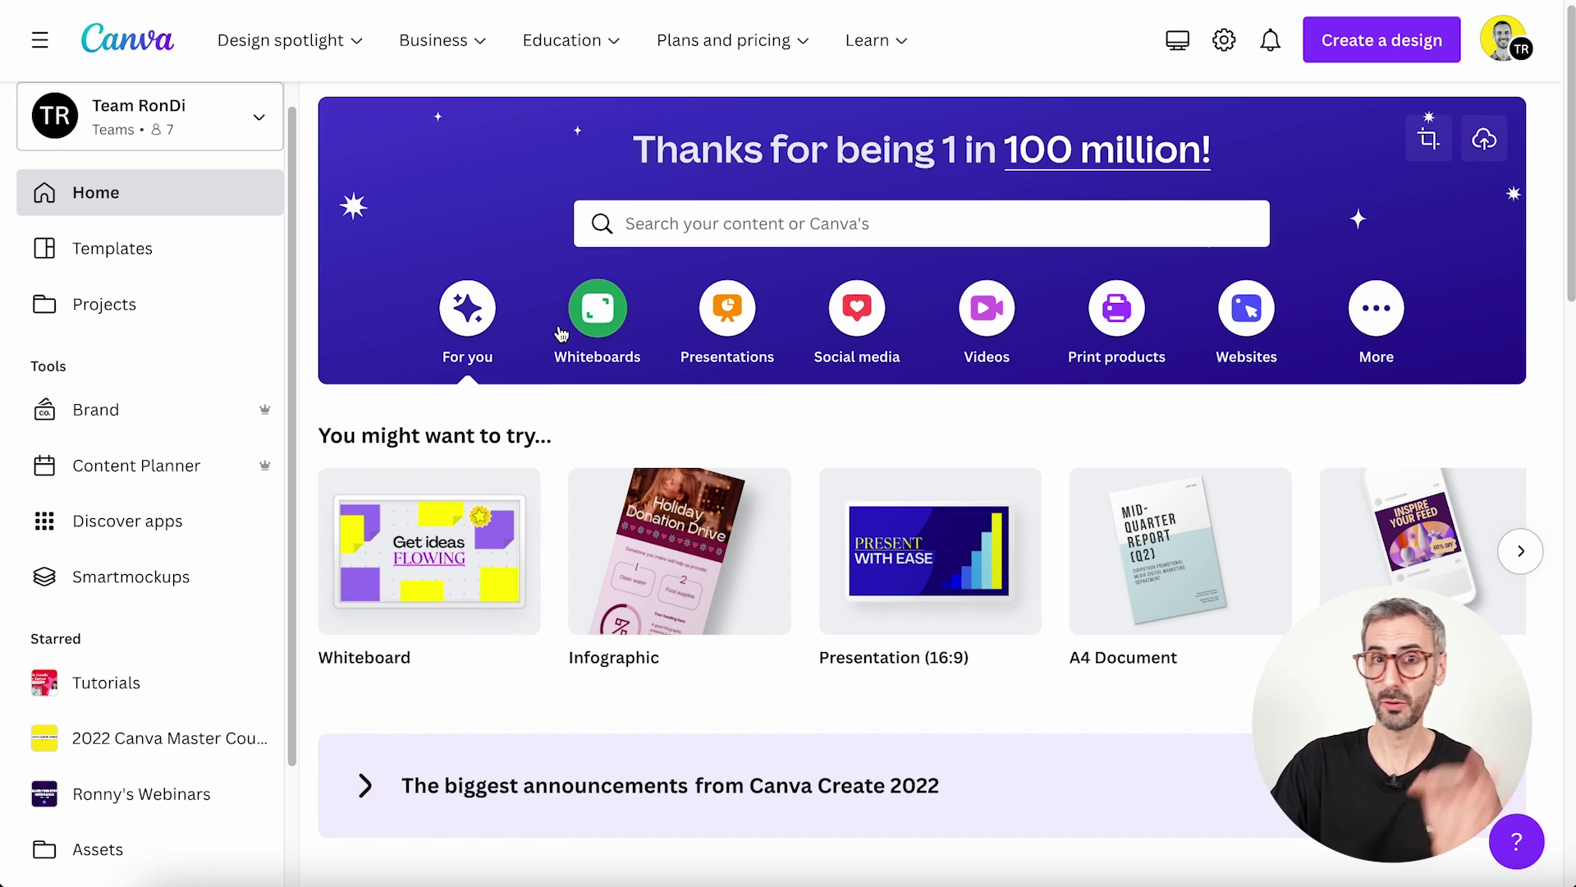
{"action": "left_click", "coordinate": [117, 310]}
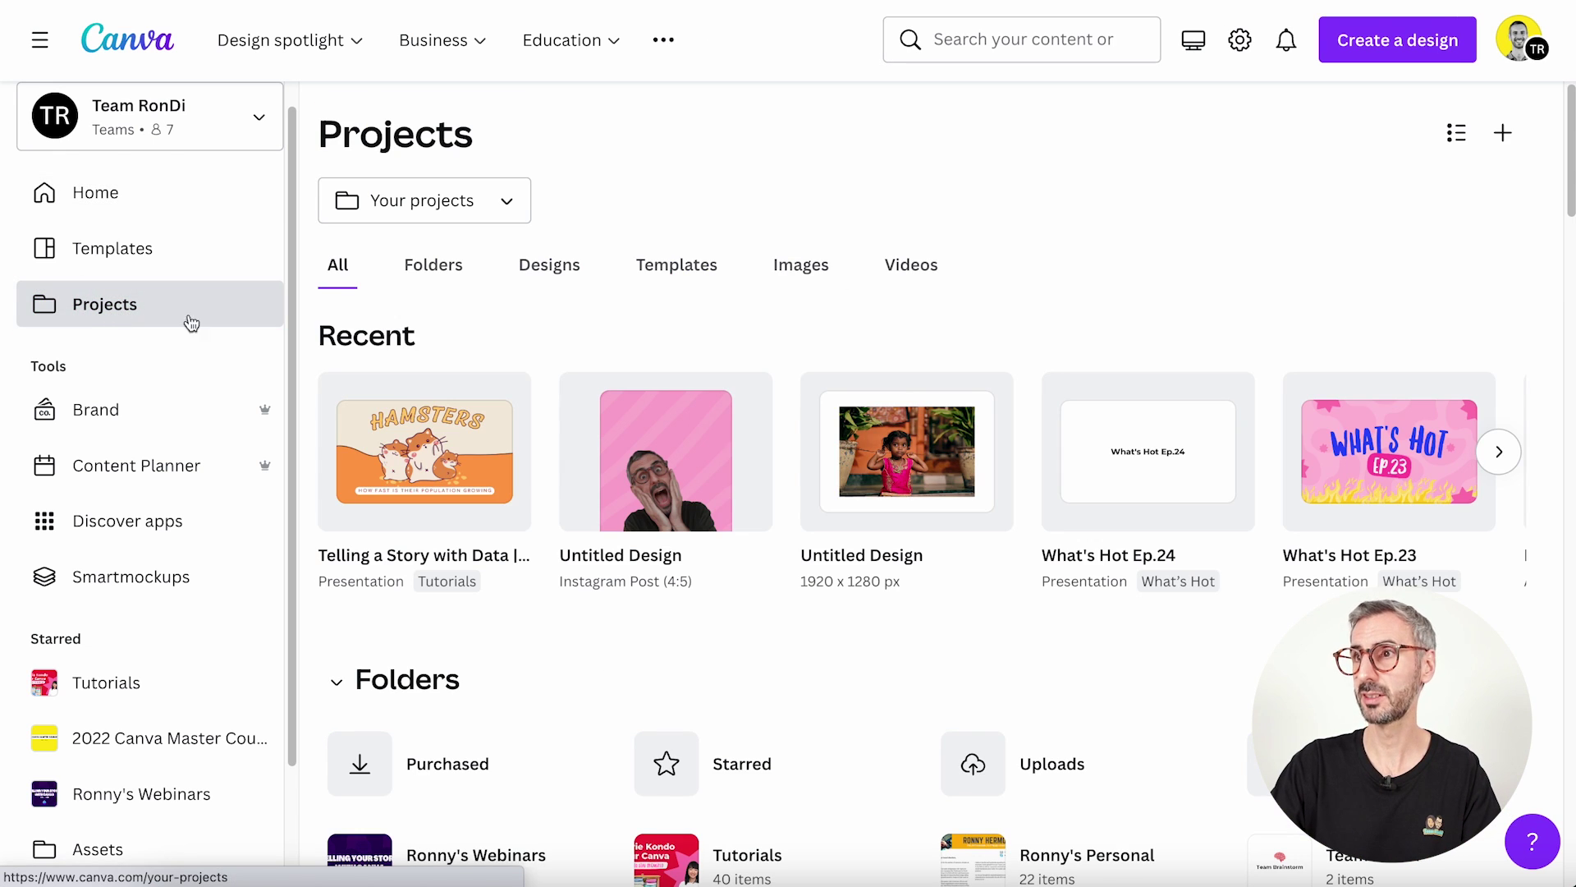
{"action": "left_click", "coordinate": [803, 265]}
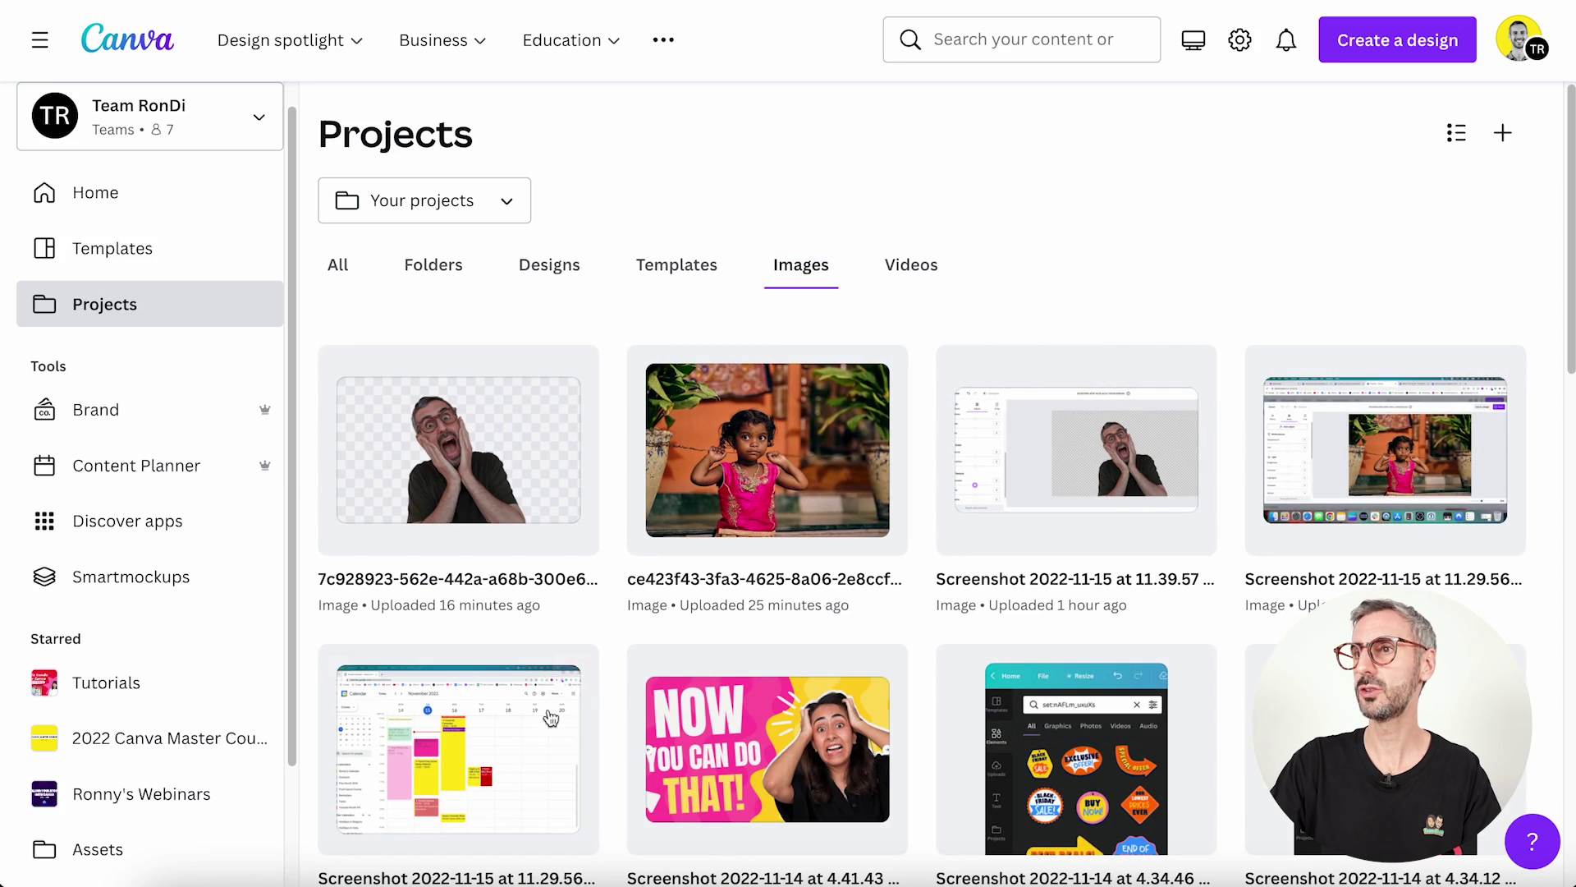
{"action": "scroll", "coordinate": [1049, 256], "scroll_direction": "down", "scroll_amount": 10}
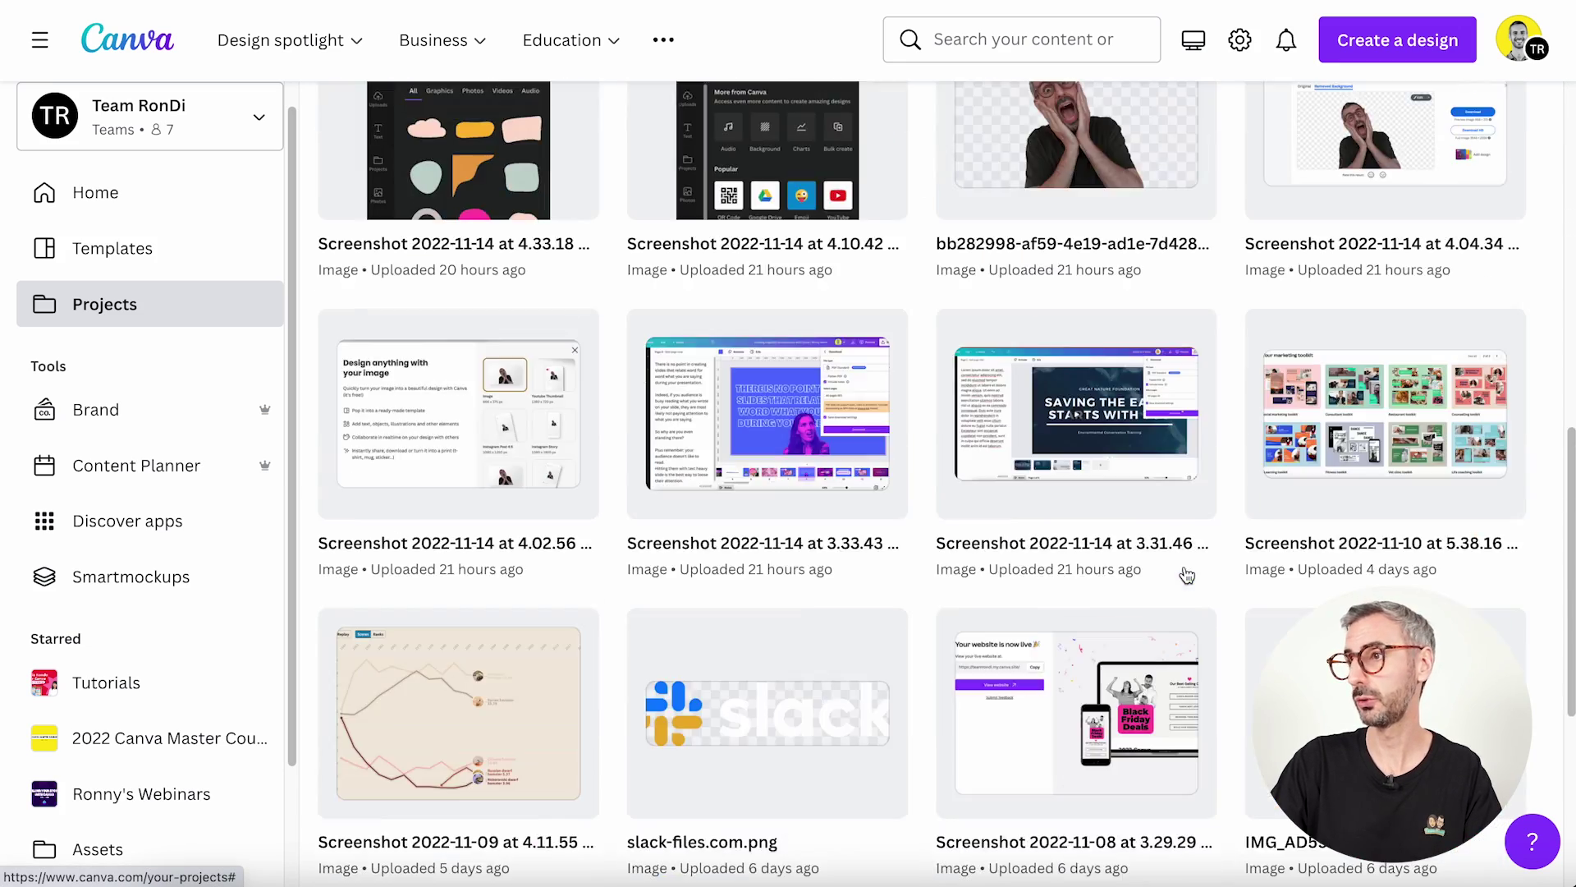
{"action": "scroll", "coordinate": [1187, 574], "scroll_direction": "down", "scroll_amount": 15}
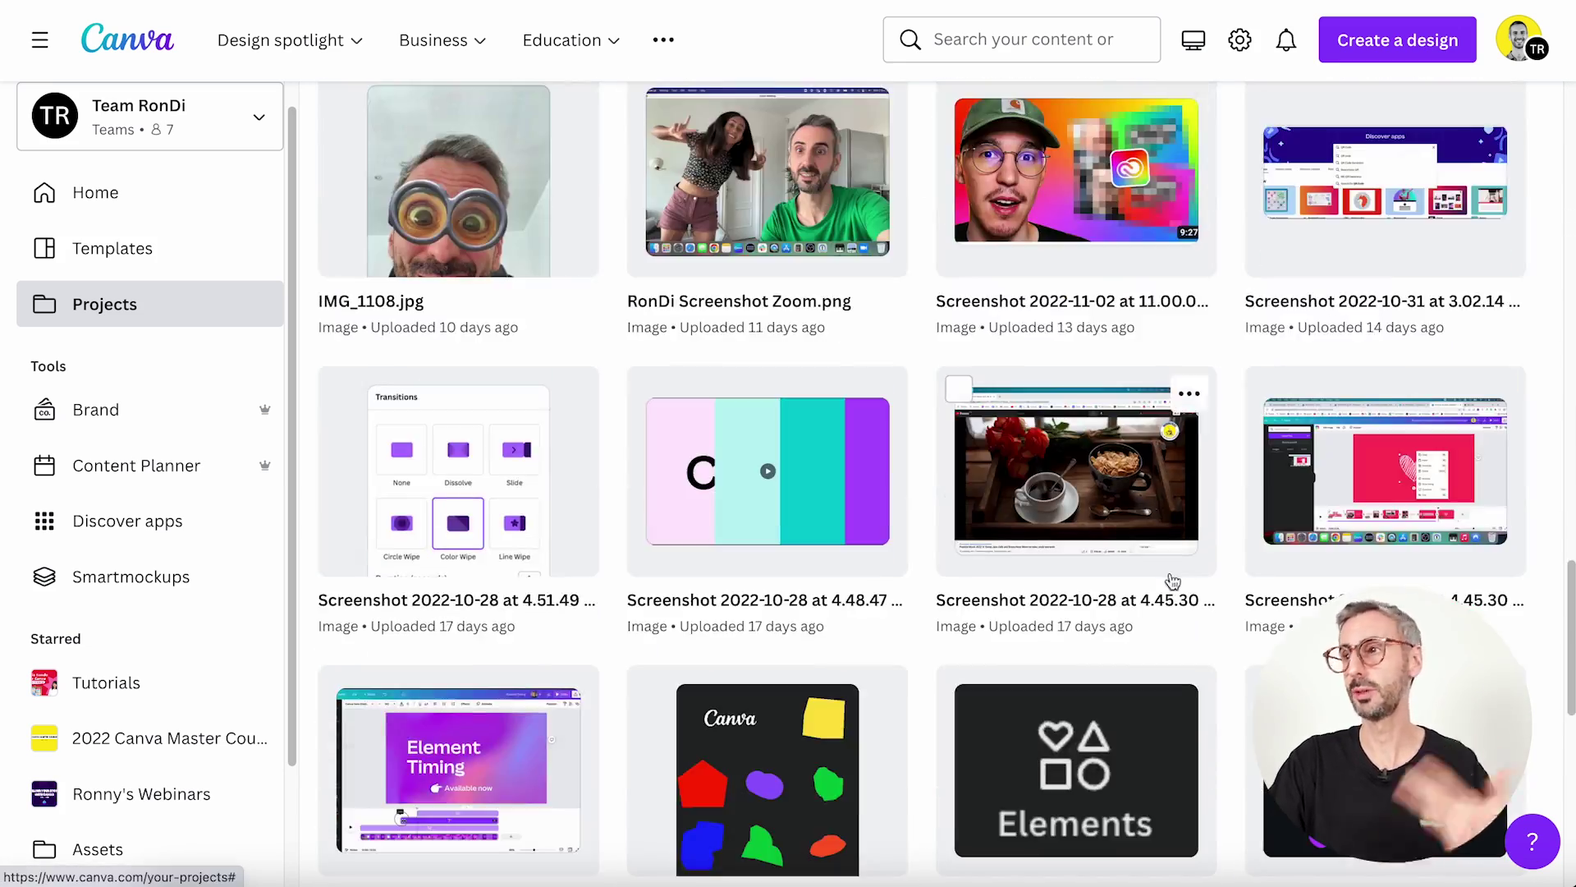
{"action": "scroll", "coordinate": [1172, 581], "scroll_direction": "up", "scroll_amount": 20}
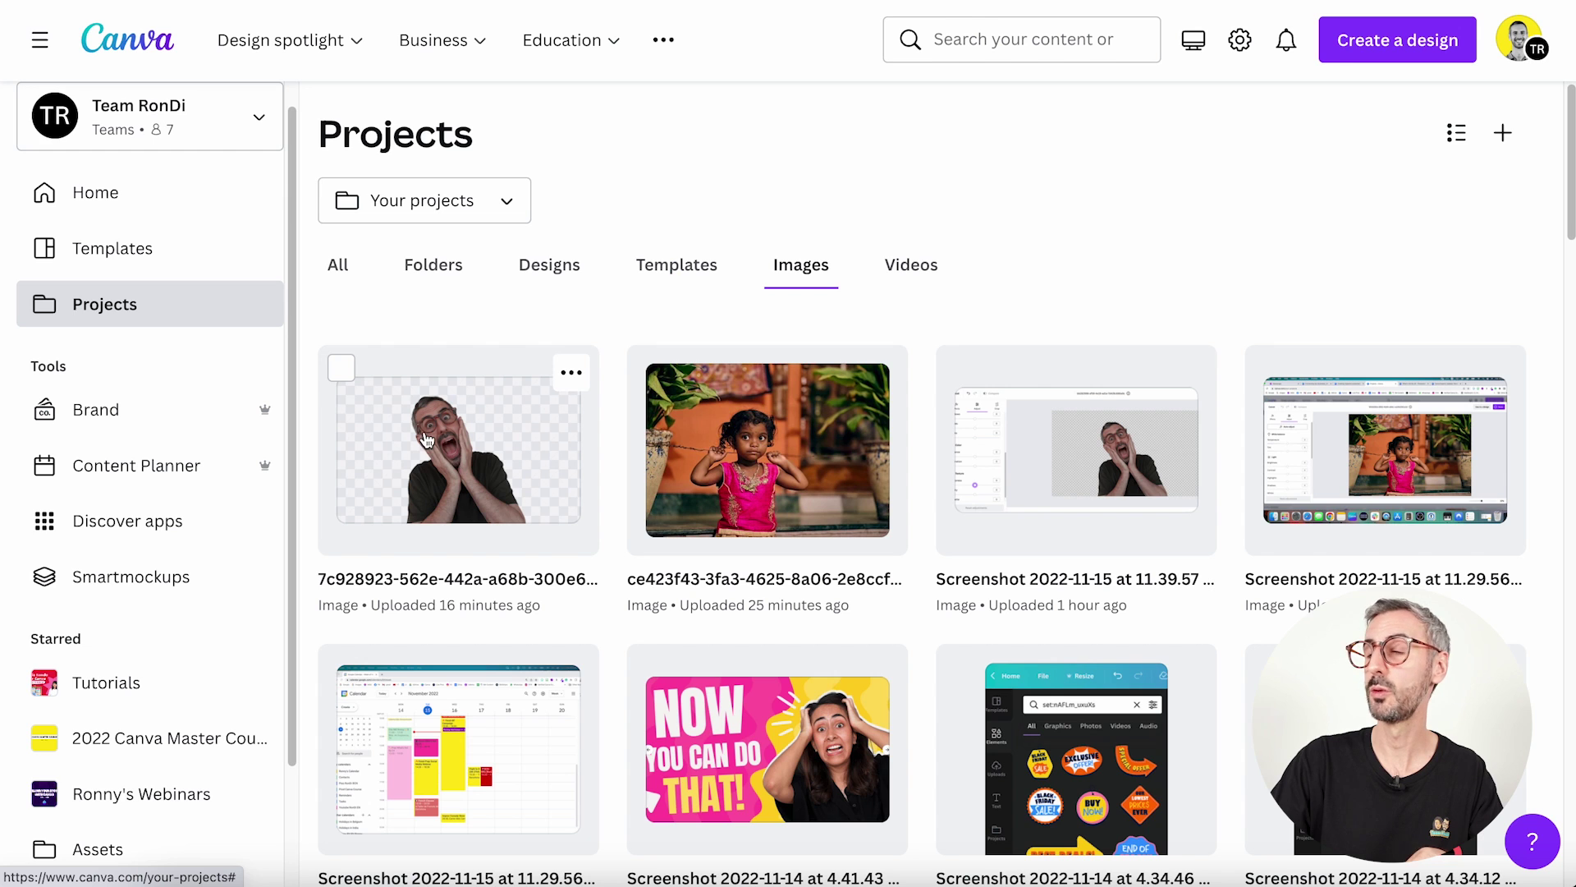
Open the uploaded photo of the girl in the pink top for editing and apply Auto-adjust to it.
{"action": "left_click", "coordinate": [785, 439]}
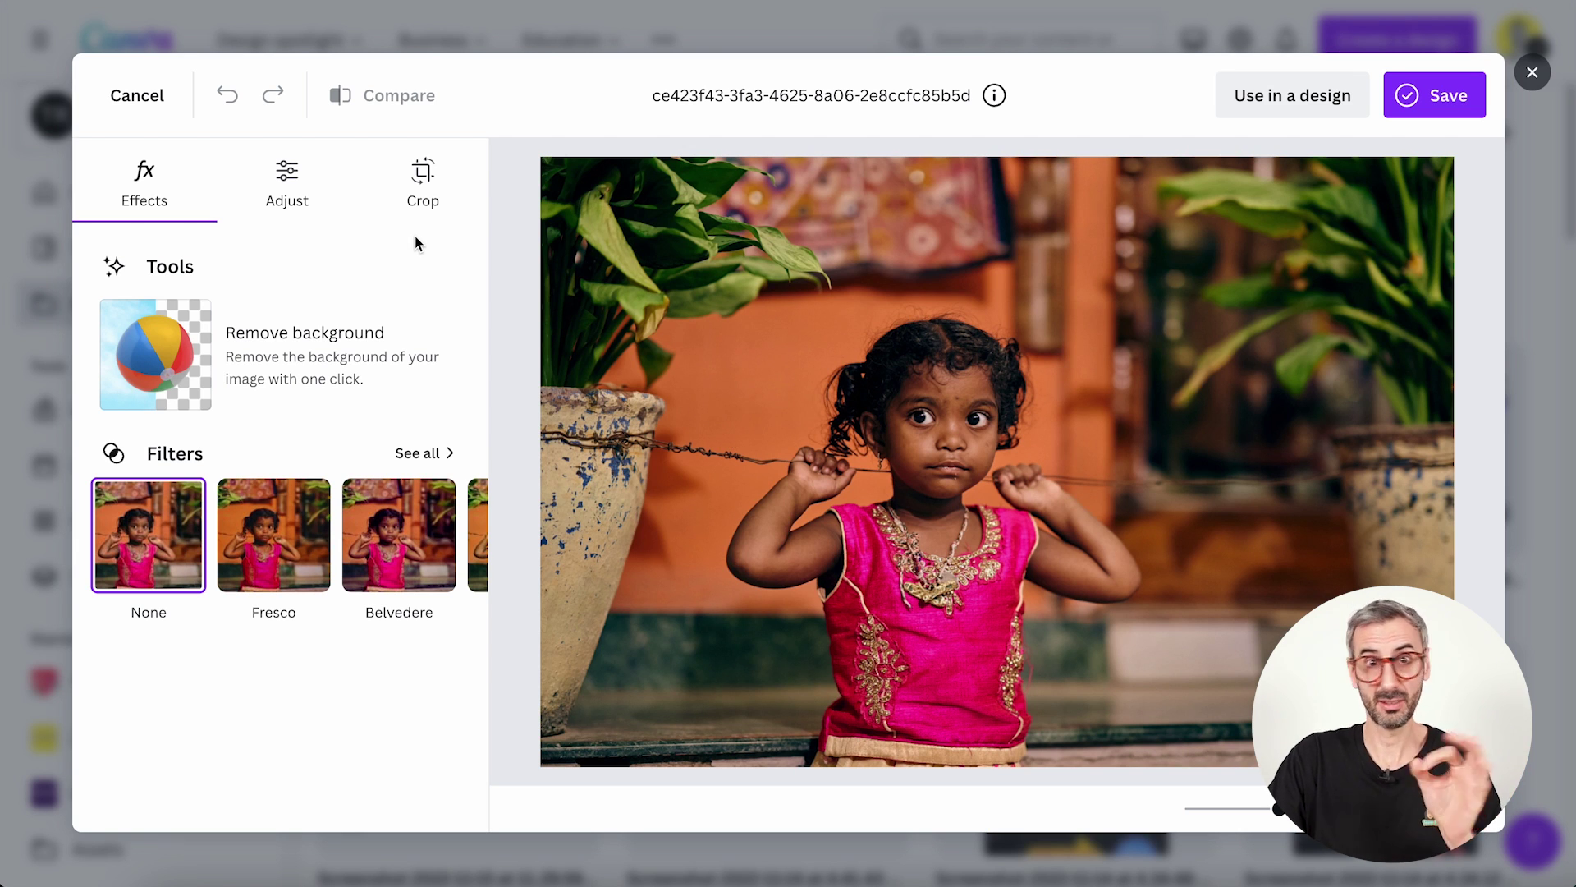
{"action": "left_click", "coordinate": [282, 182]}
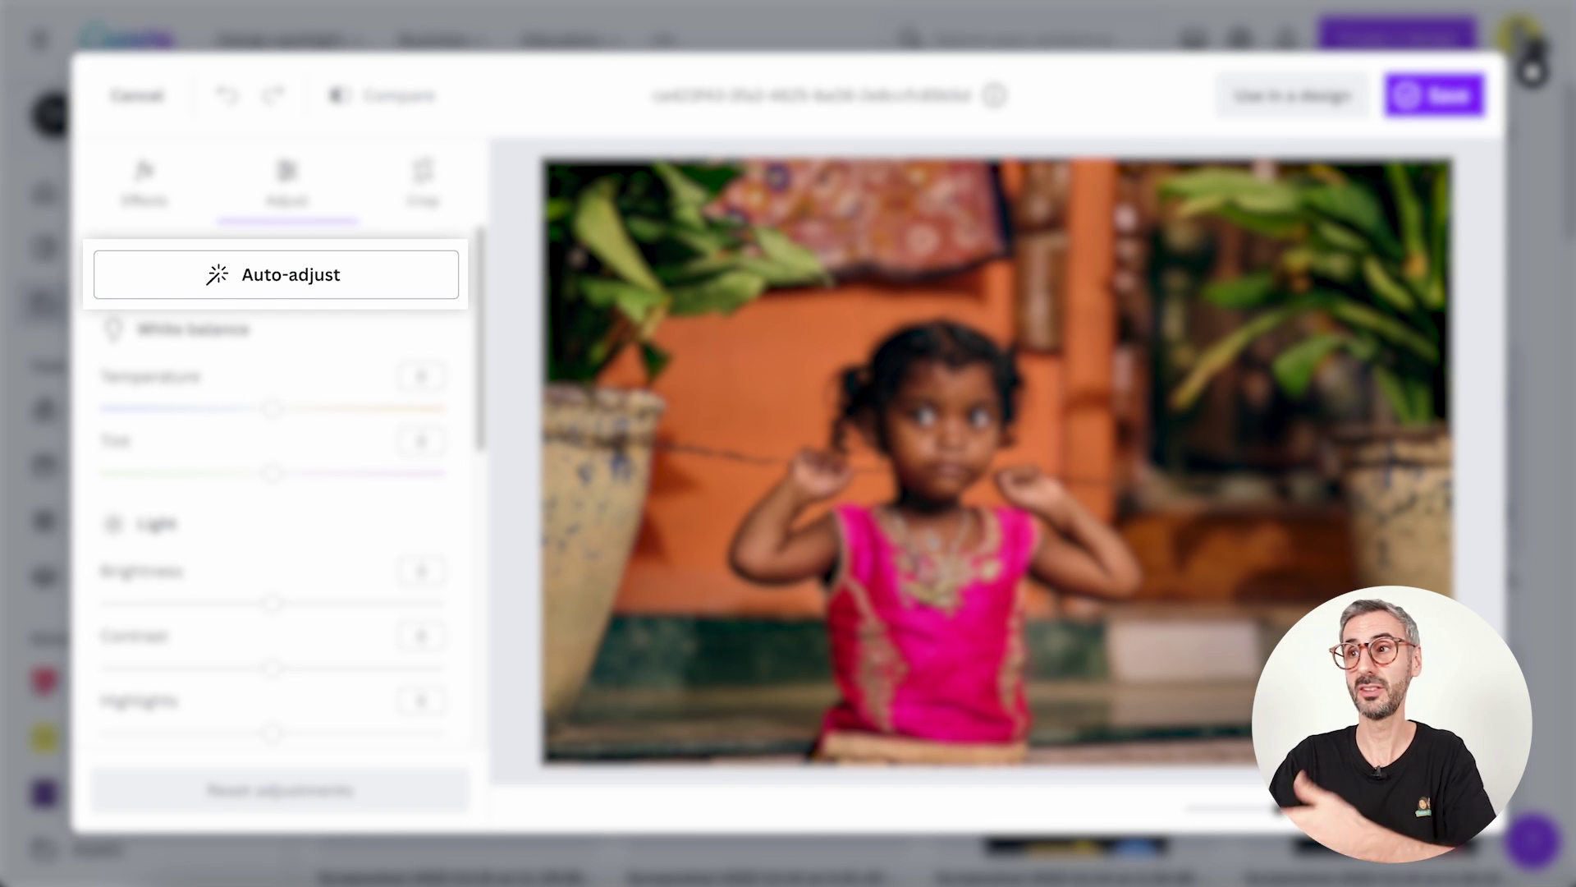
{"action": "scroll", "coordinate": [367, 558], "scroll_direction": "down", "scroll_amount": 1}
{"action": "scroll", "coordinate": [353, 517], "scroll_direction": "down", "scroll_amount": 3}
{"action": "scroll", "coordinate": [317, 460], "scroll_direction": "up", "scroll_amount": 3}
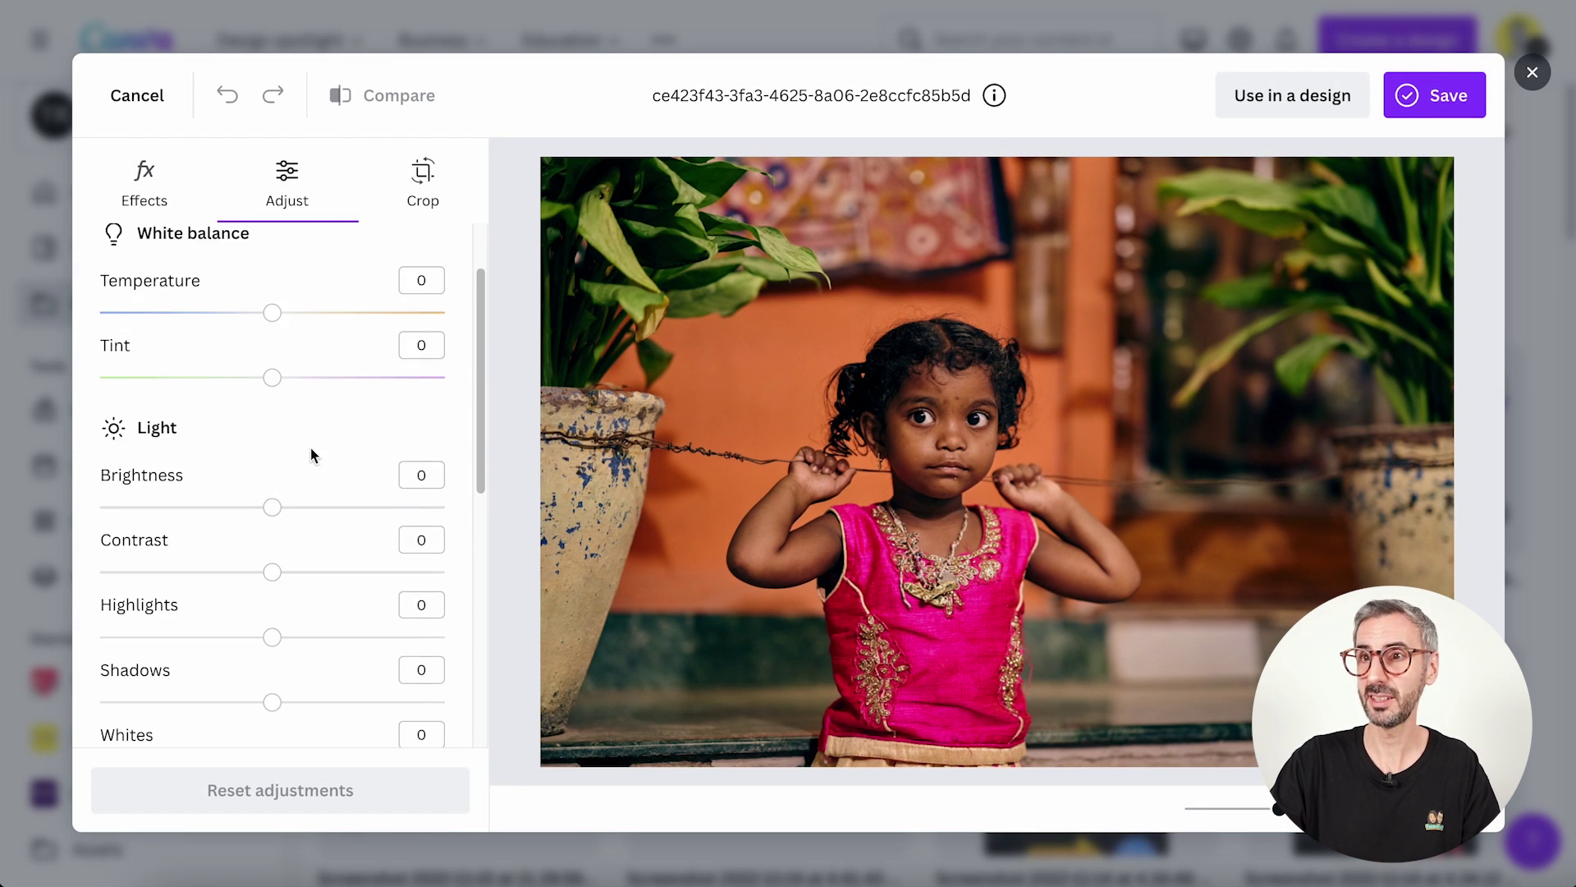
{"action": "scroll", "coordinate": [179, 444], "scroll_direction": "down", "scroll_amount": 10}
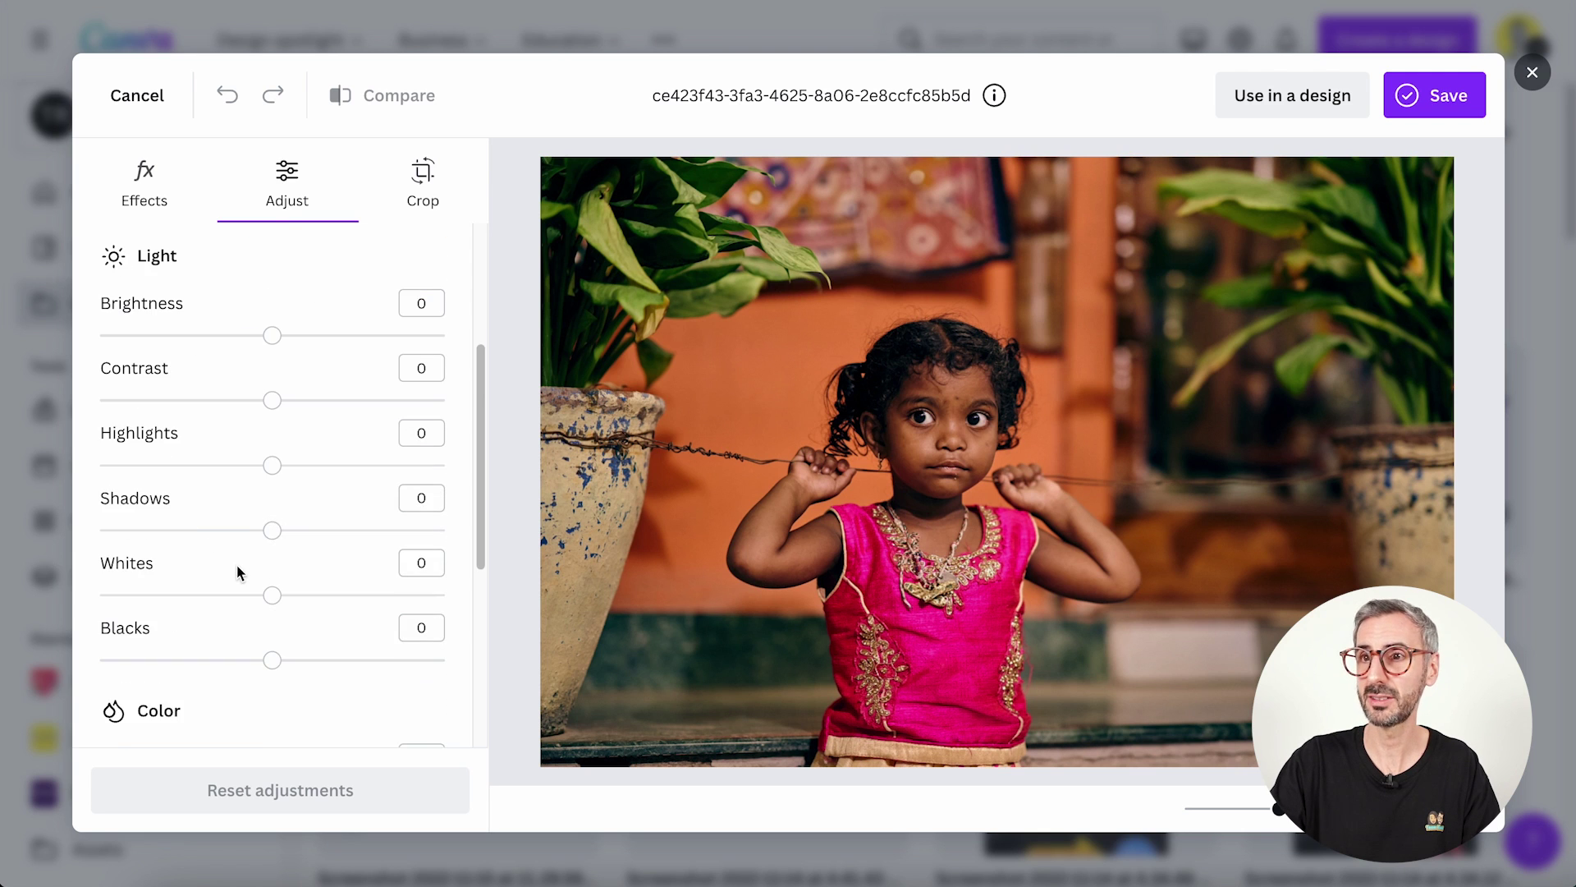
{"action": "scroll", "coordinate": [241, 591], "scroll_direction": "up", "scroll_amount": 10}
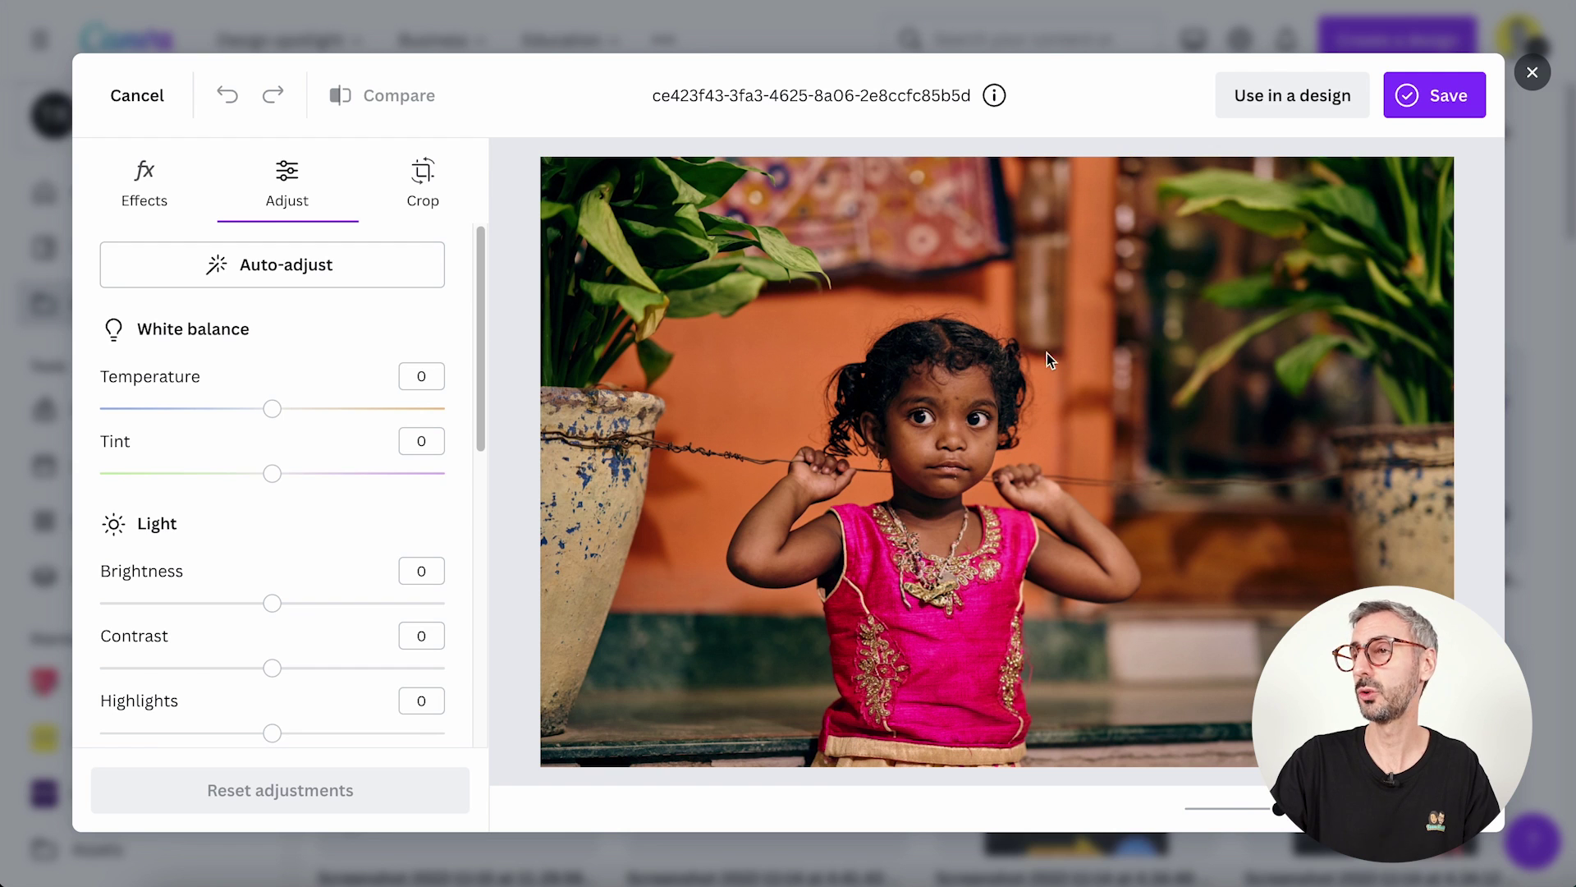
{"action": "left_click", "coordinate": [287, 274]}
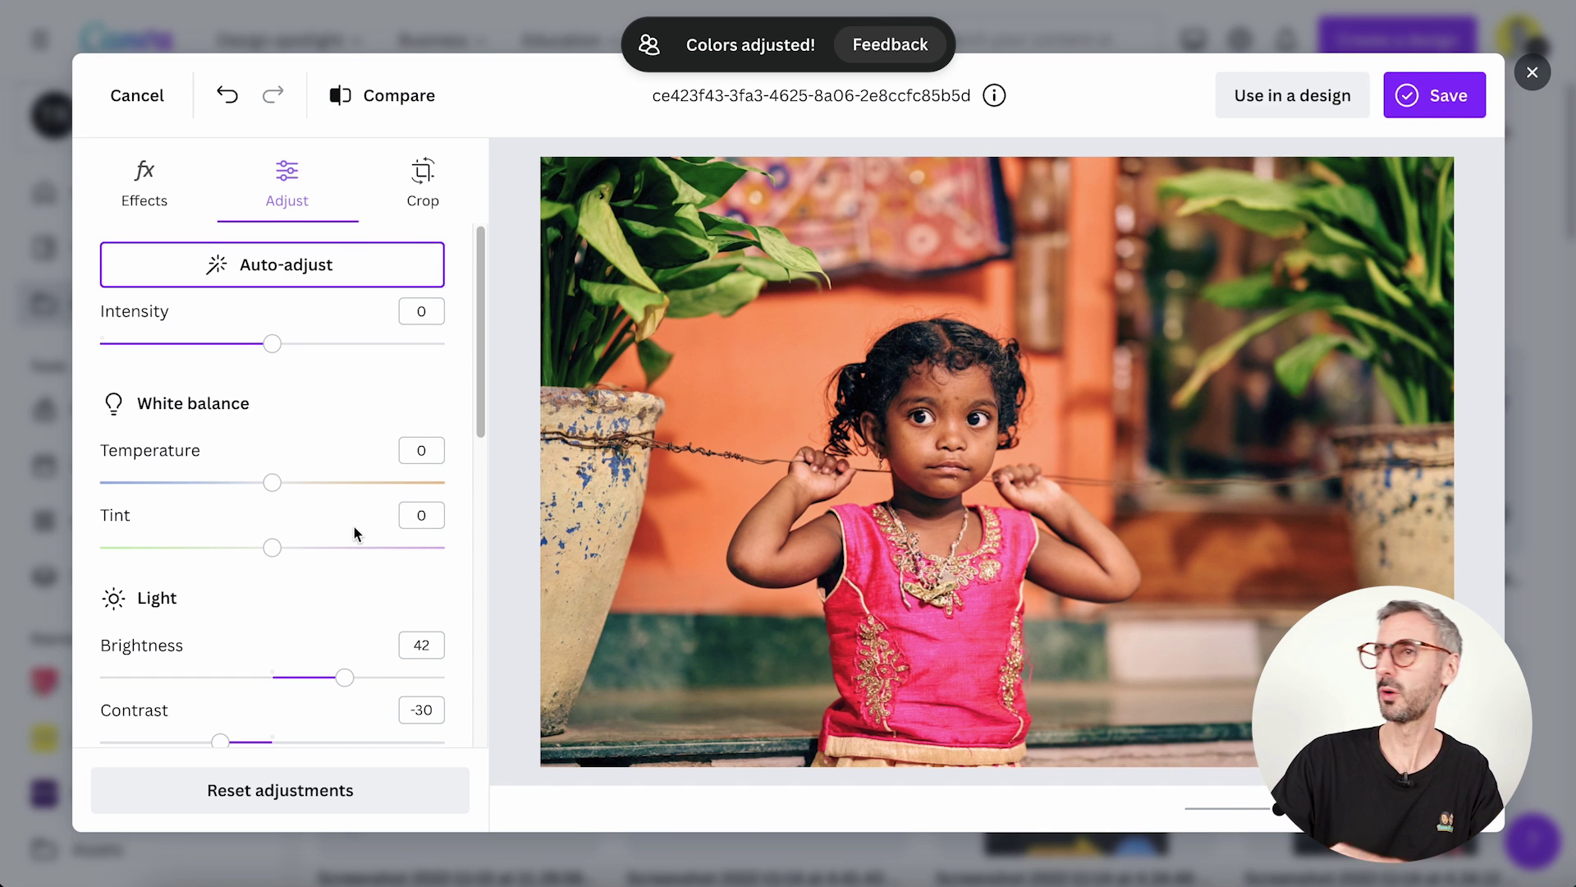
Set the photo's Contrast to -28 and review the remaining light, color and texture adjustments.
{"action": "scroll", "coordinate": [358, 534], "scroll_direction": "down", "scroll_amount": 2}
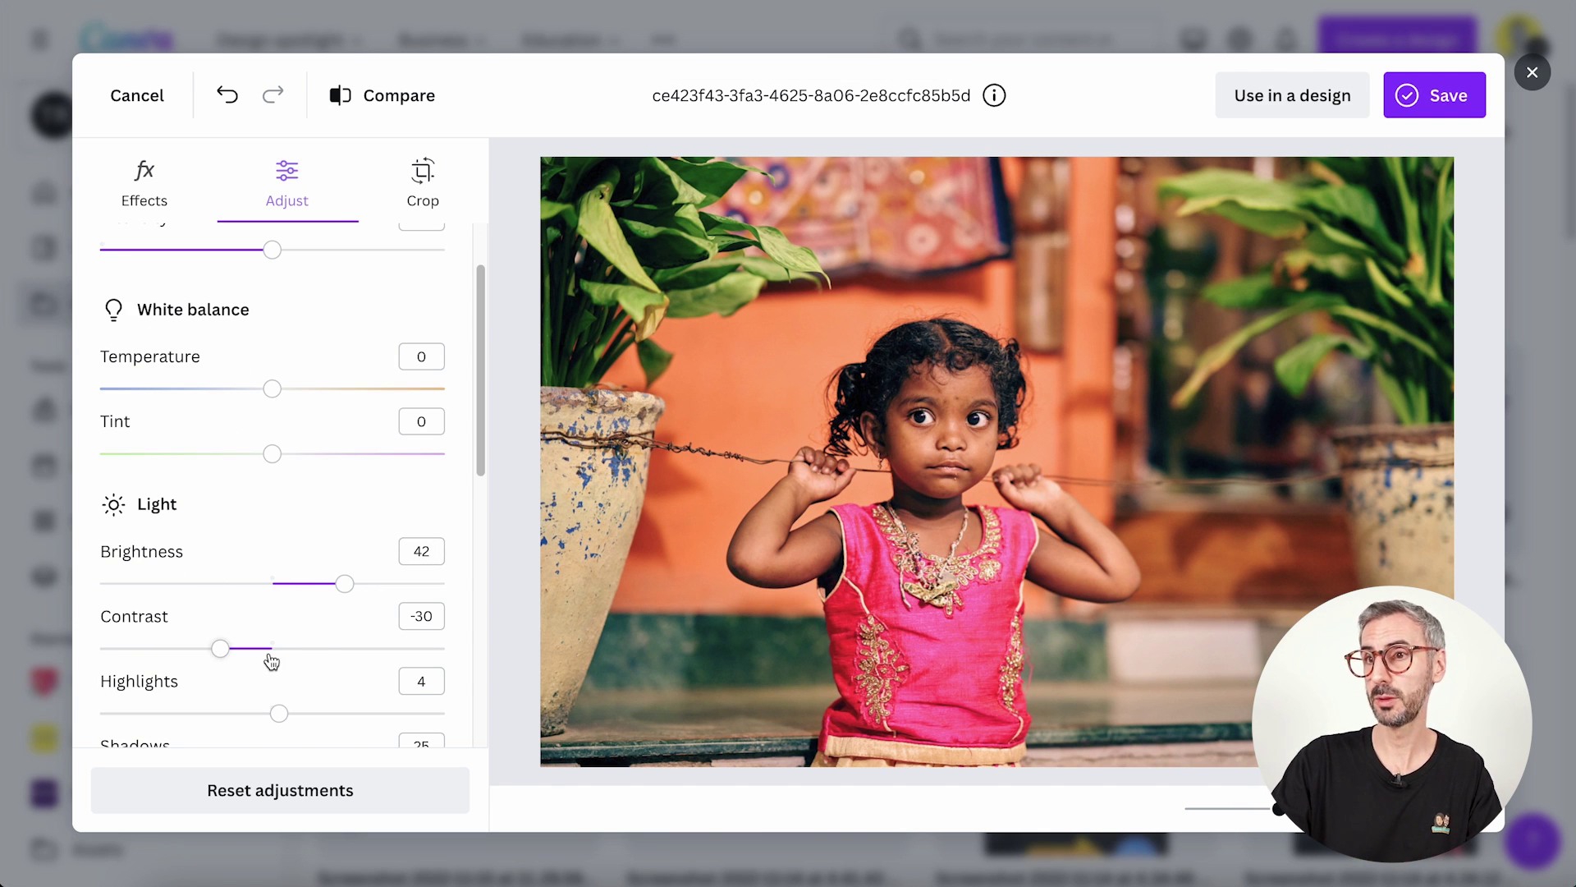
{"action": "scroll", "coordinate": [261, 648], "scroll_direction": "down", "scroll_amount": 1}
{"action": "mouse_move", "coordinate": [223, 609]}
{"action": "left_mouse_down"}
{"action": "mouse_move", "coordinate": [295, 608]}
{"action": "mouse_move", "coordinate": [226, 609]}
{"action": "left_mouse_up"}
{"action": "scroll", "coordinate": [283, 579], "scroll_direction": "down", "scroll_amount": 5}
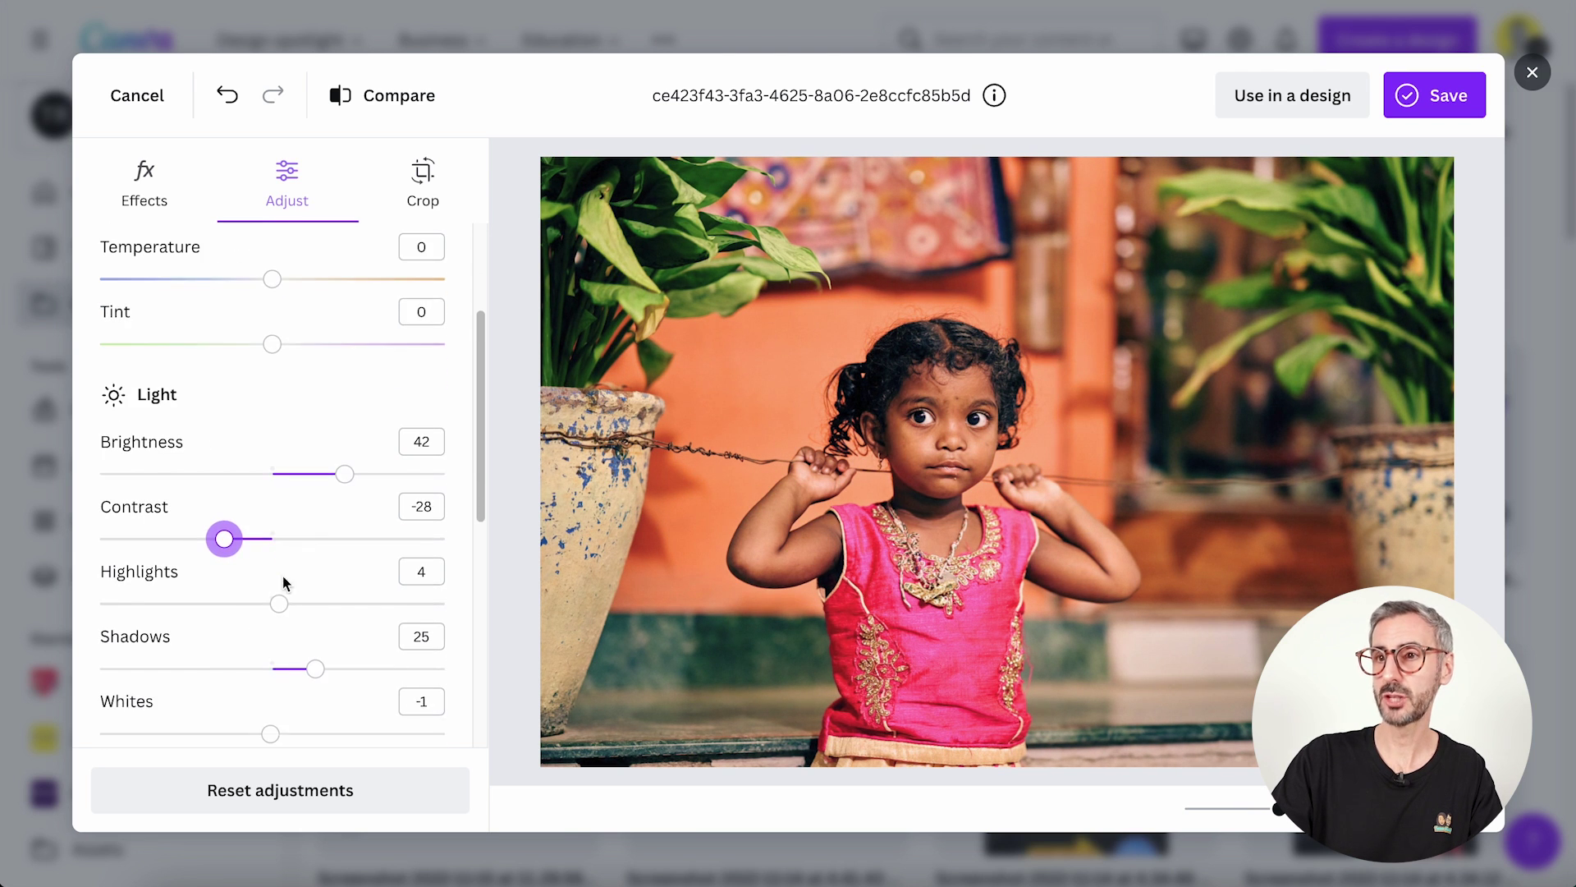
{"action": "scroll", "coordinate": [321, 645], "scroll_direction": "down", "scroll_amount": 1}
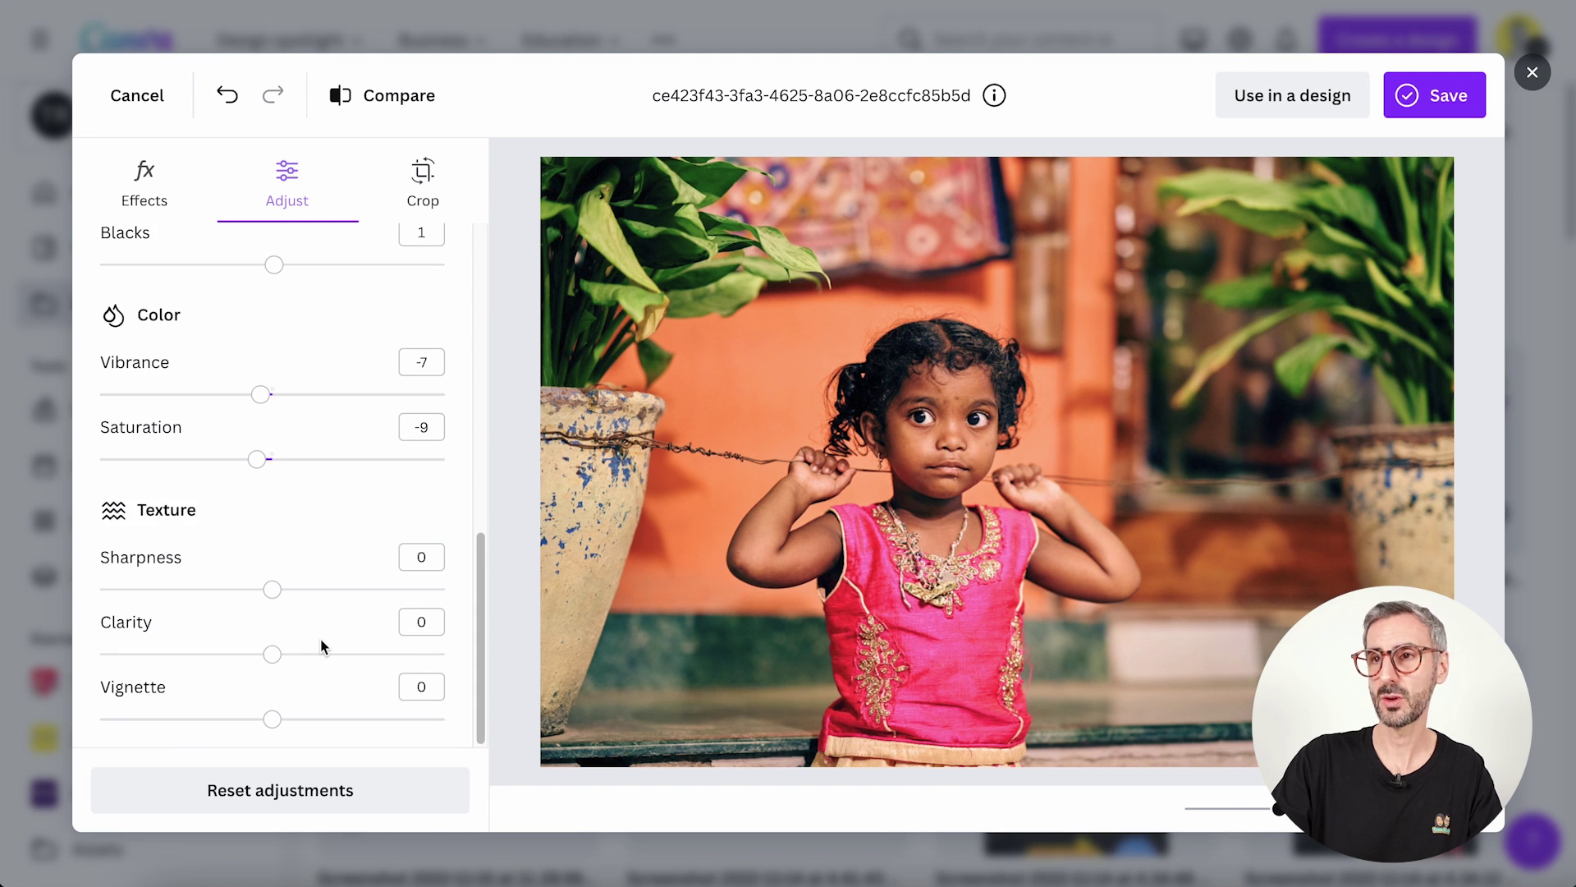
{"action": "scroll", "coordinate": [320, 646], "scroll_direction": "up", "scroll_amount": 9}
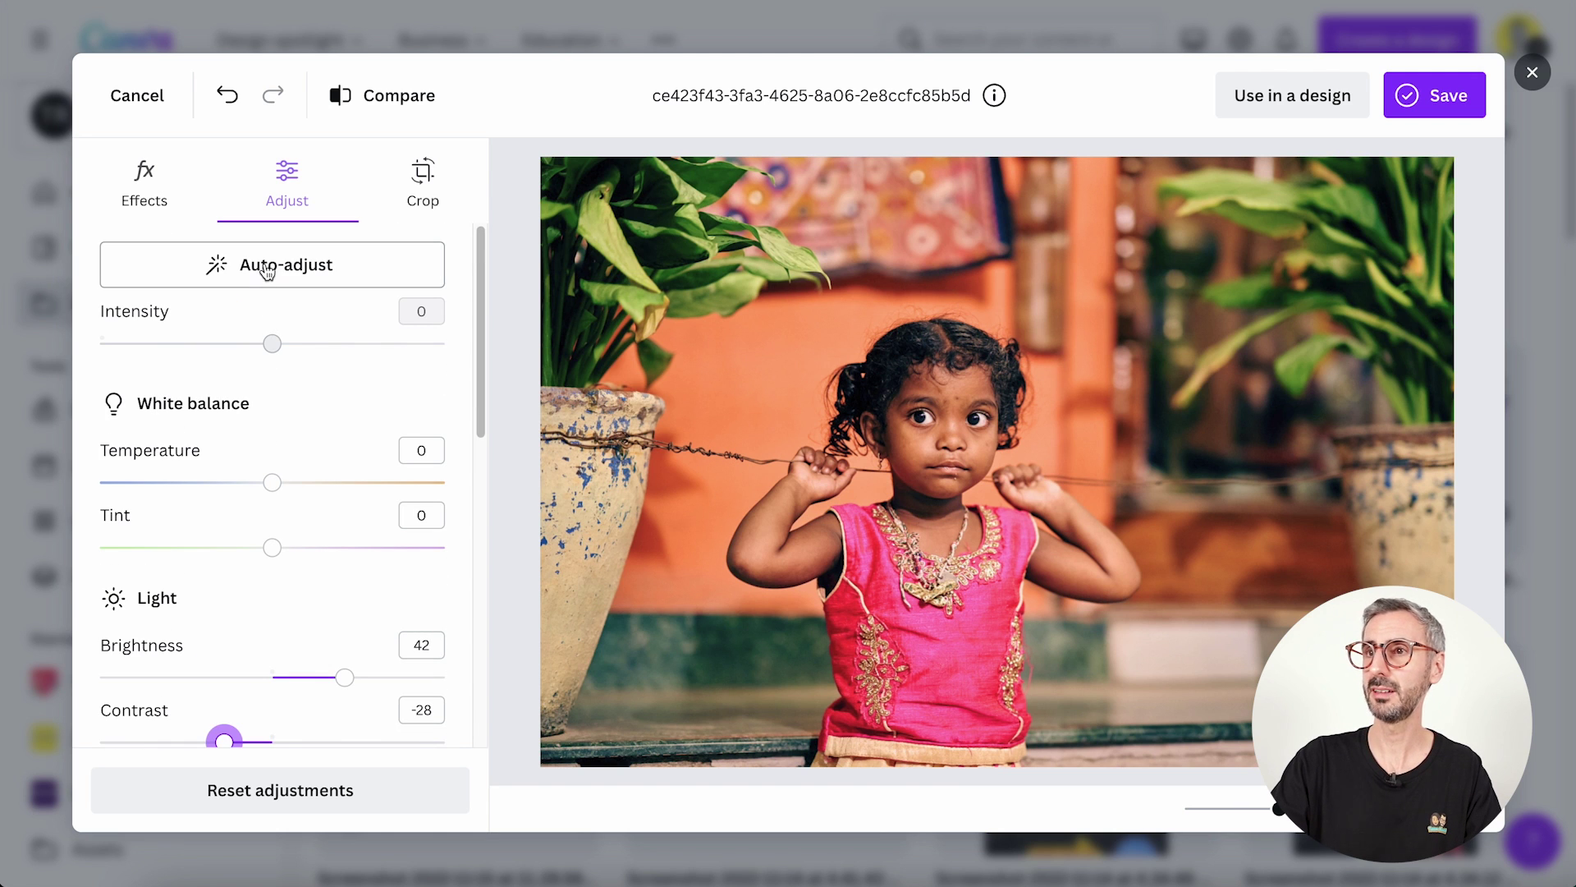
Compare the adjusted photo with the original and set its Brightness to 34.
{"action": "left_click", "coordinate": [395, 108]}
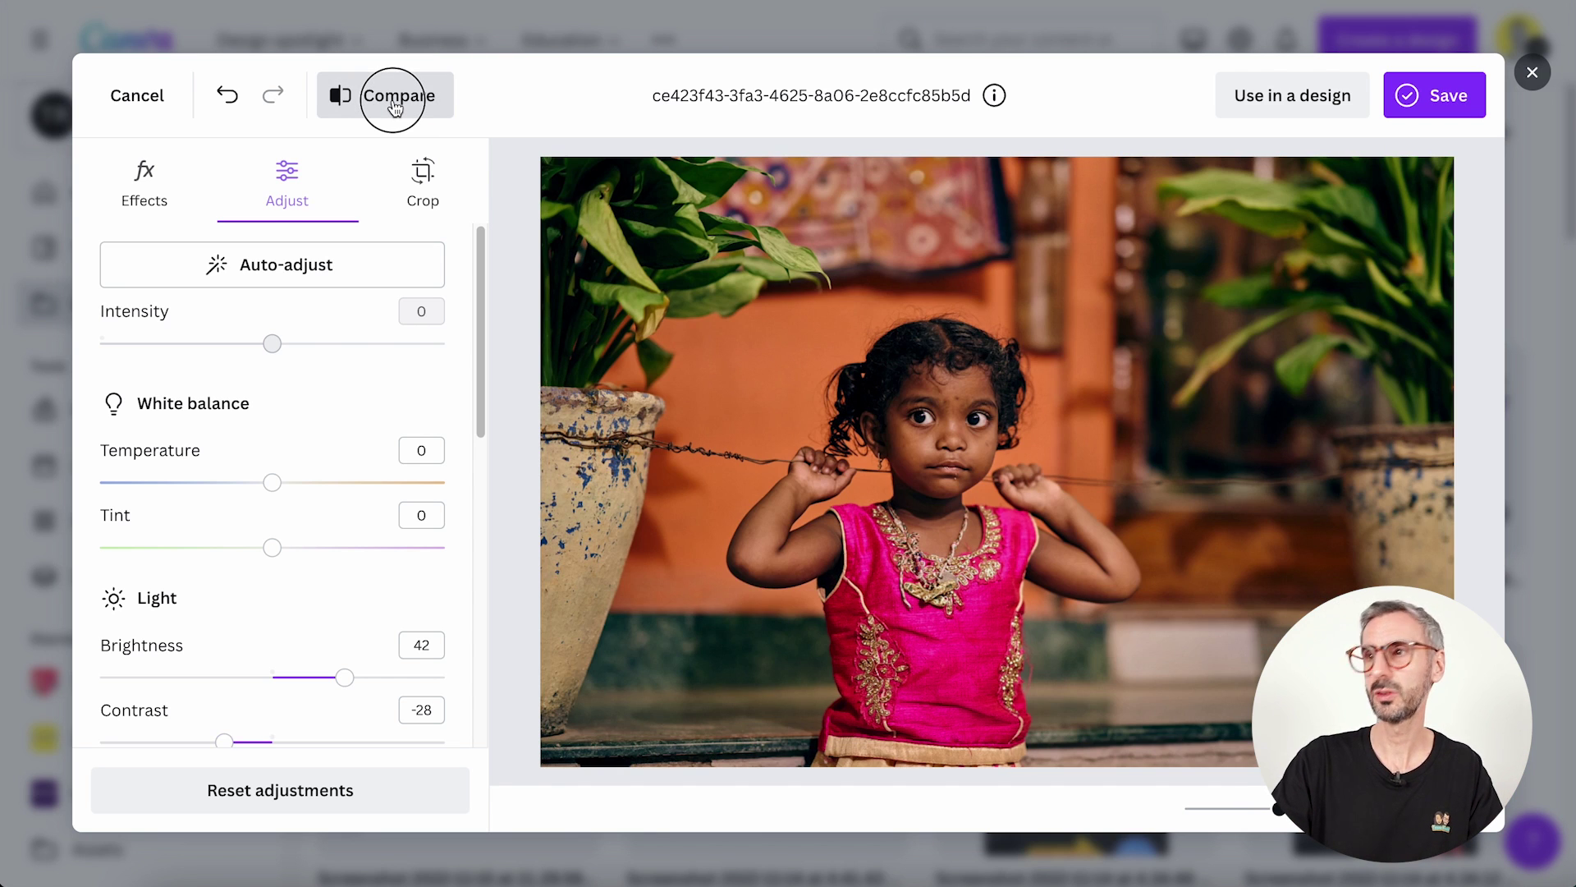
{"action": "left_click_drag", "start_coordinate": [395, 107], "coordinate": [395, 108]}
{"action": "left_click", "coordinate": [395, 107]}
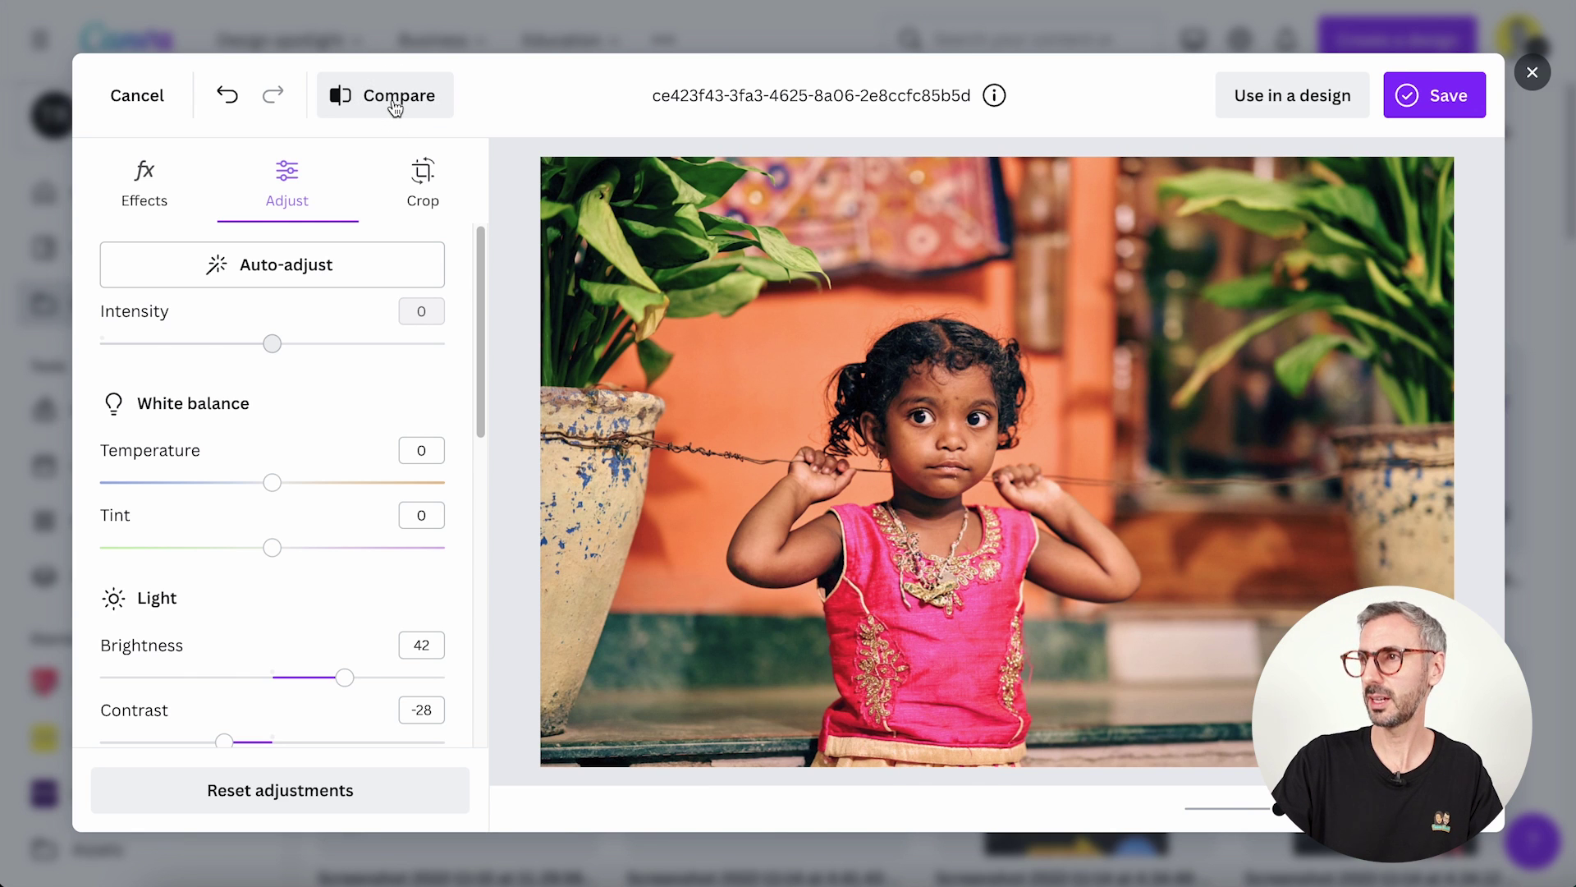
{"action": "scroll", "coordinate": [296, 654], "scroll_direction": "down", "scroll_amount": 1}
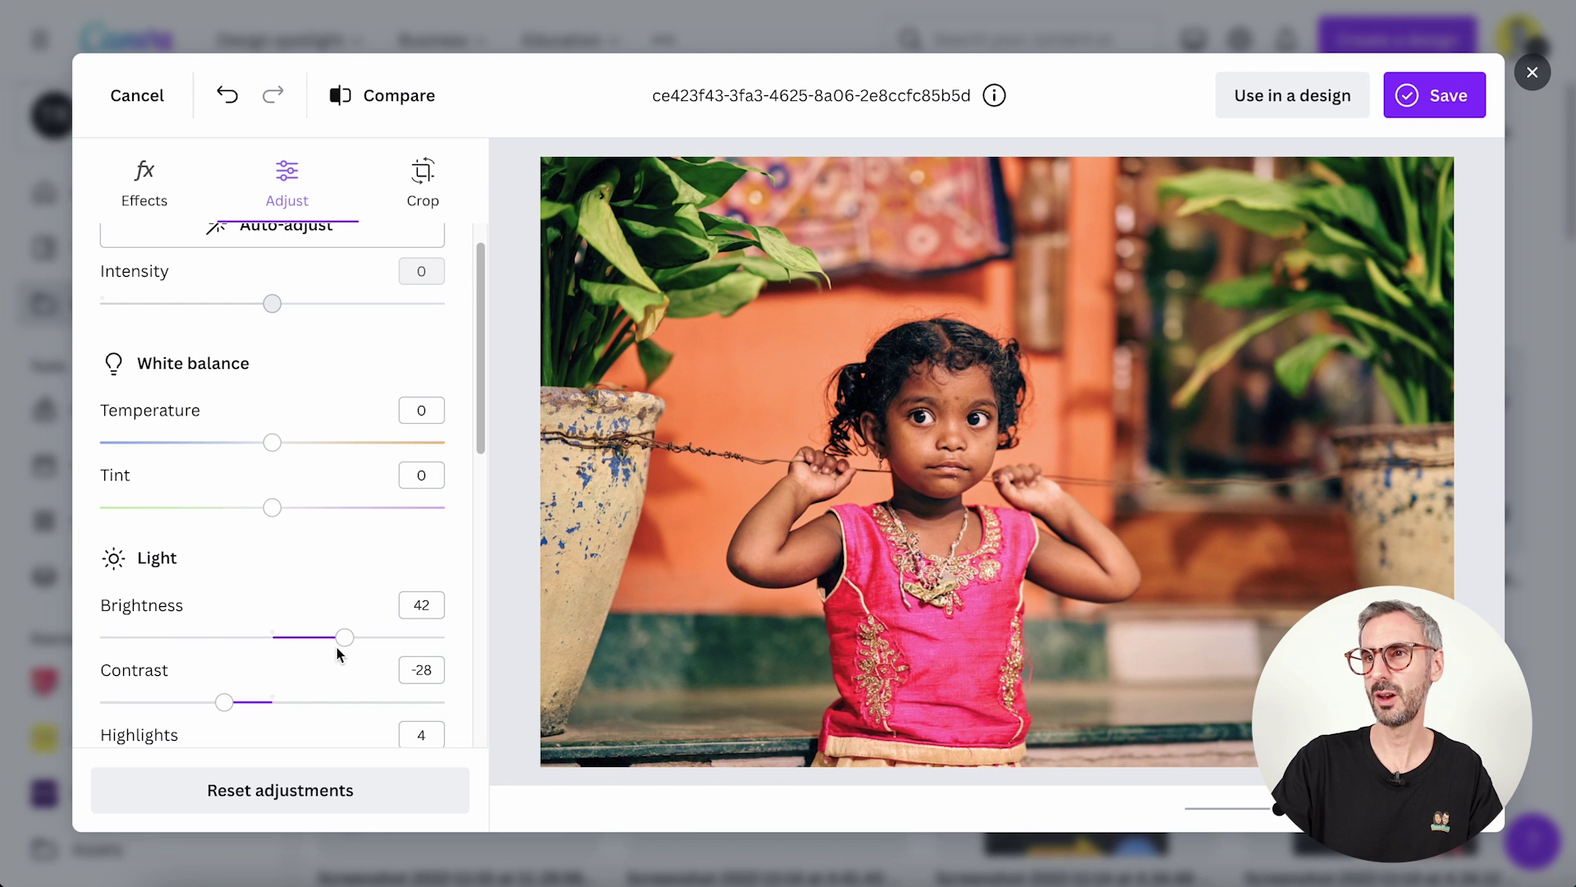
{"action": "left_click_drag", "start_coordinate": [344, 641], "coordinate": [331, 642]}
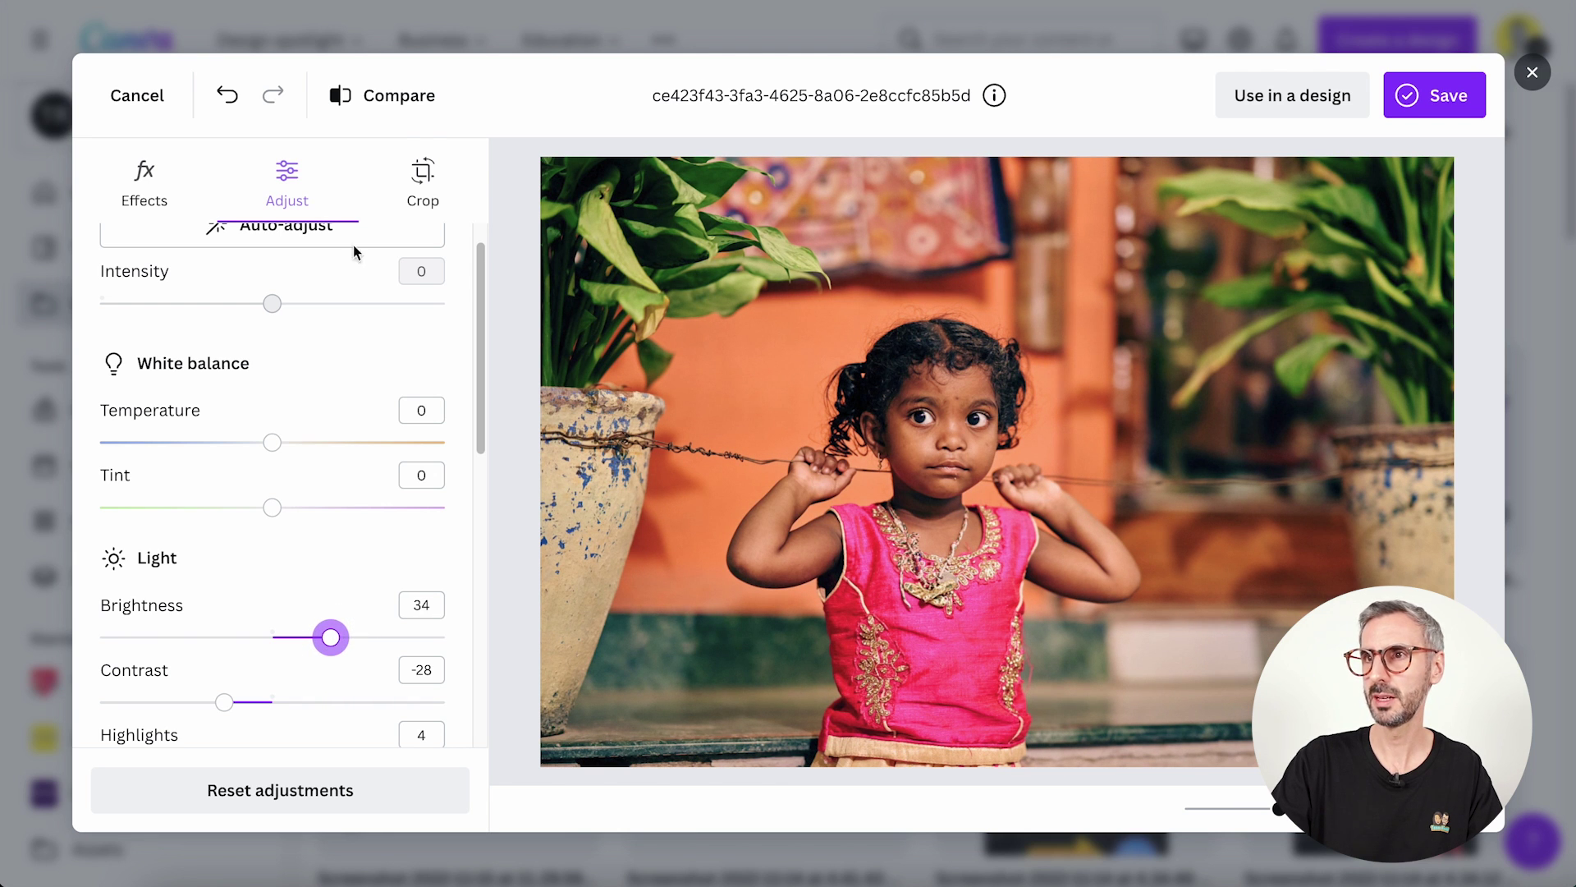
Compare the brightened photo of the girl with its original version and save the adjusted copy.
{"action": "left_click_drag", "start_coordinate": [408, 126], "coordinate": [407, 125]}
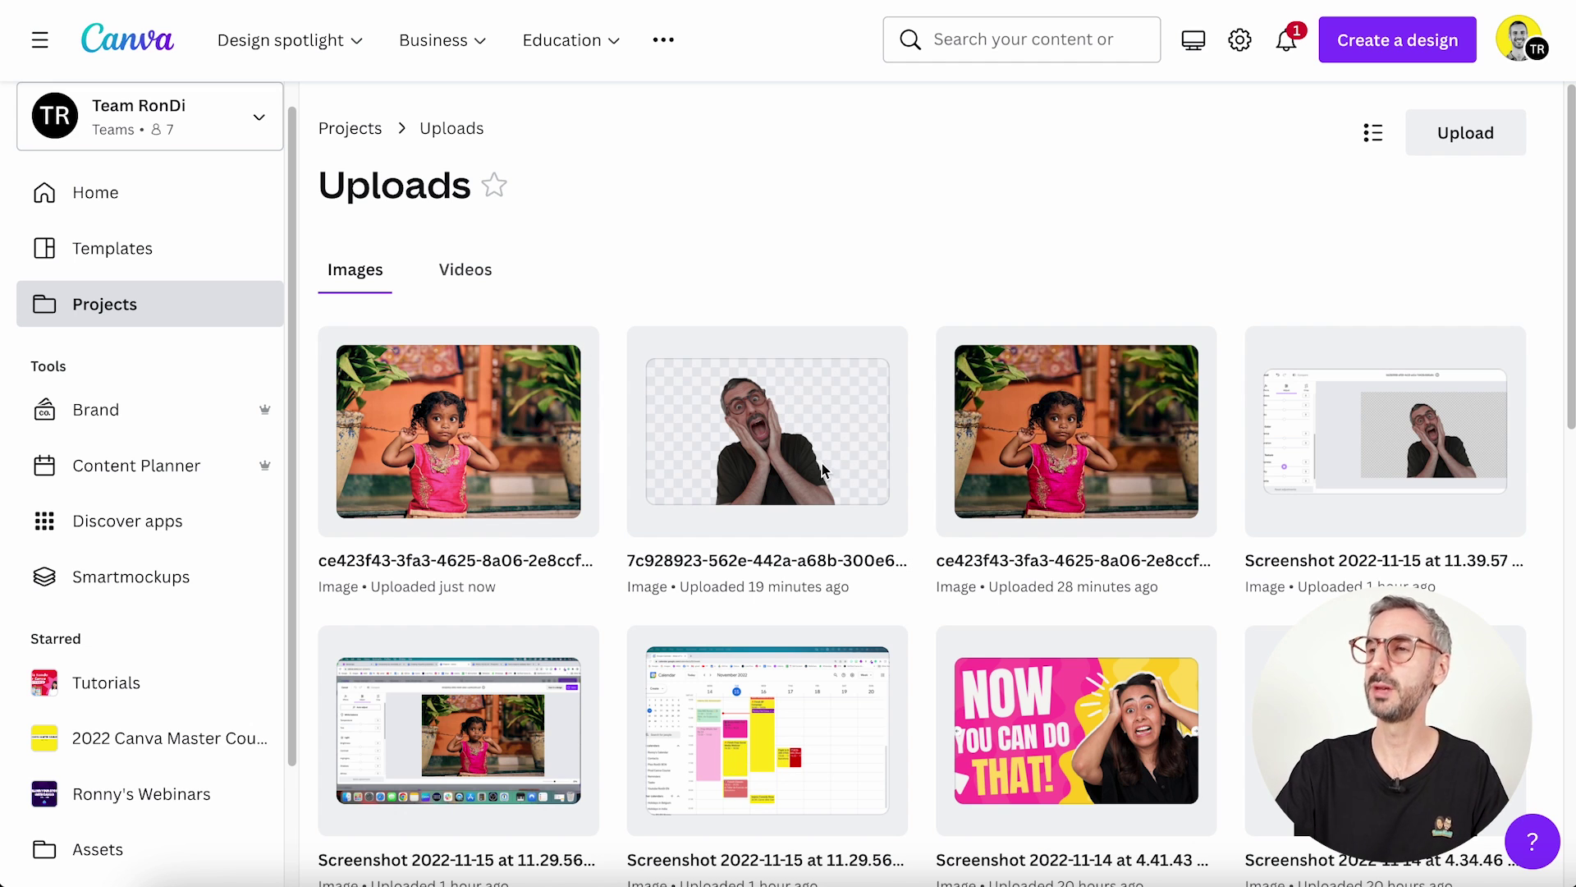
Open the uploaded cutout picture of the shouting man for editing and set its Sharpness to 32.
{"action": "mouse_move", "coordinate": [757, 445]}
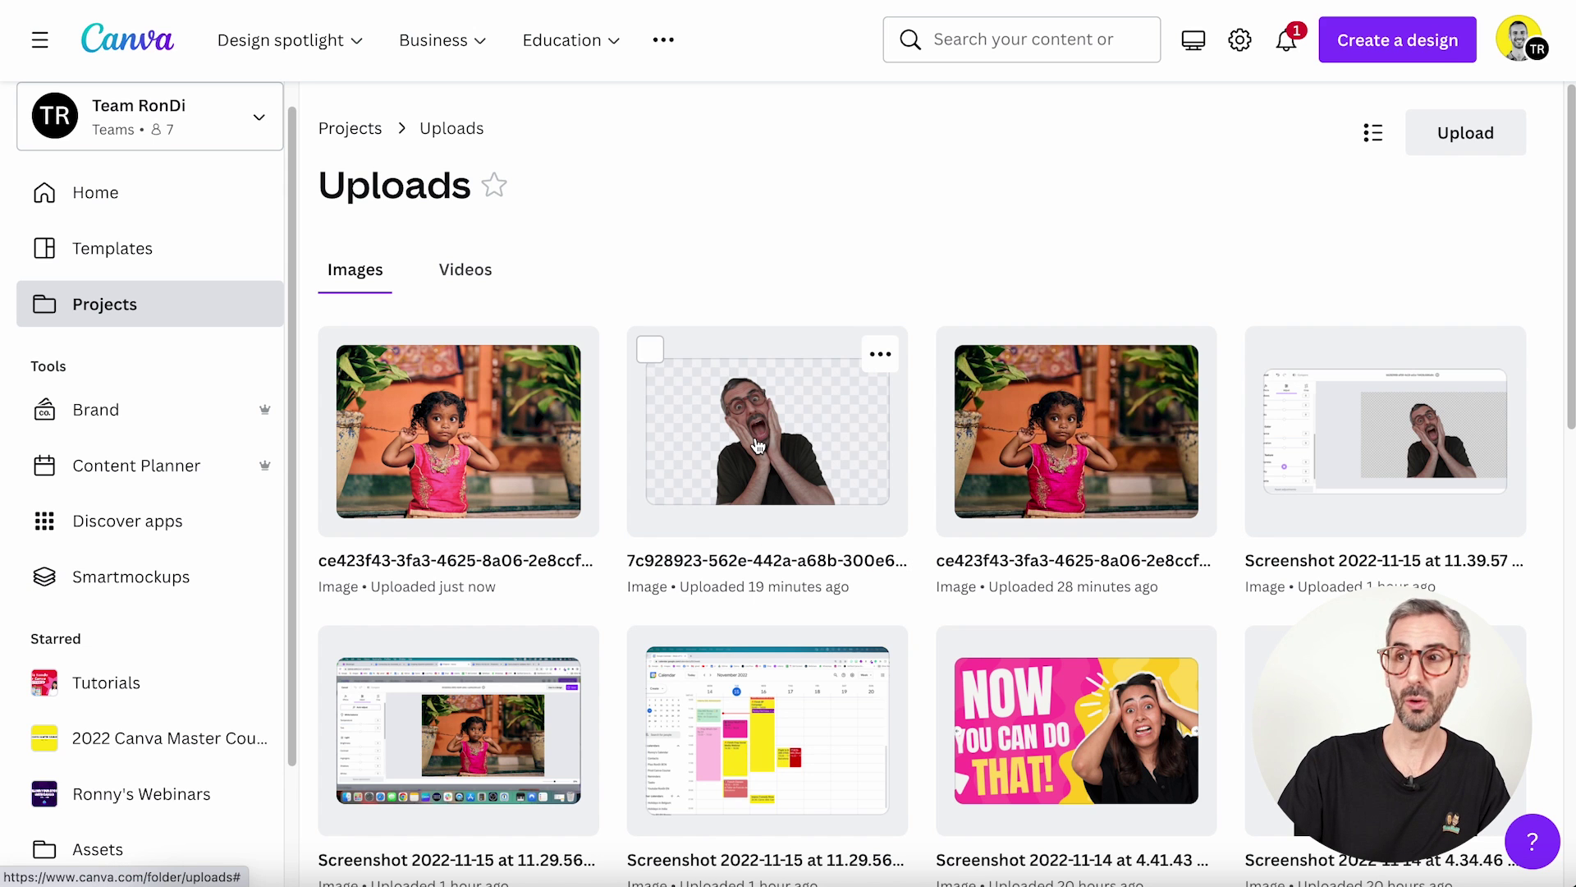
{"action": "left_click", "coordinate": [757, 448]}
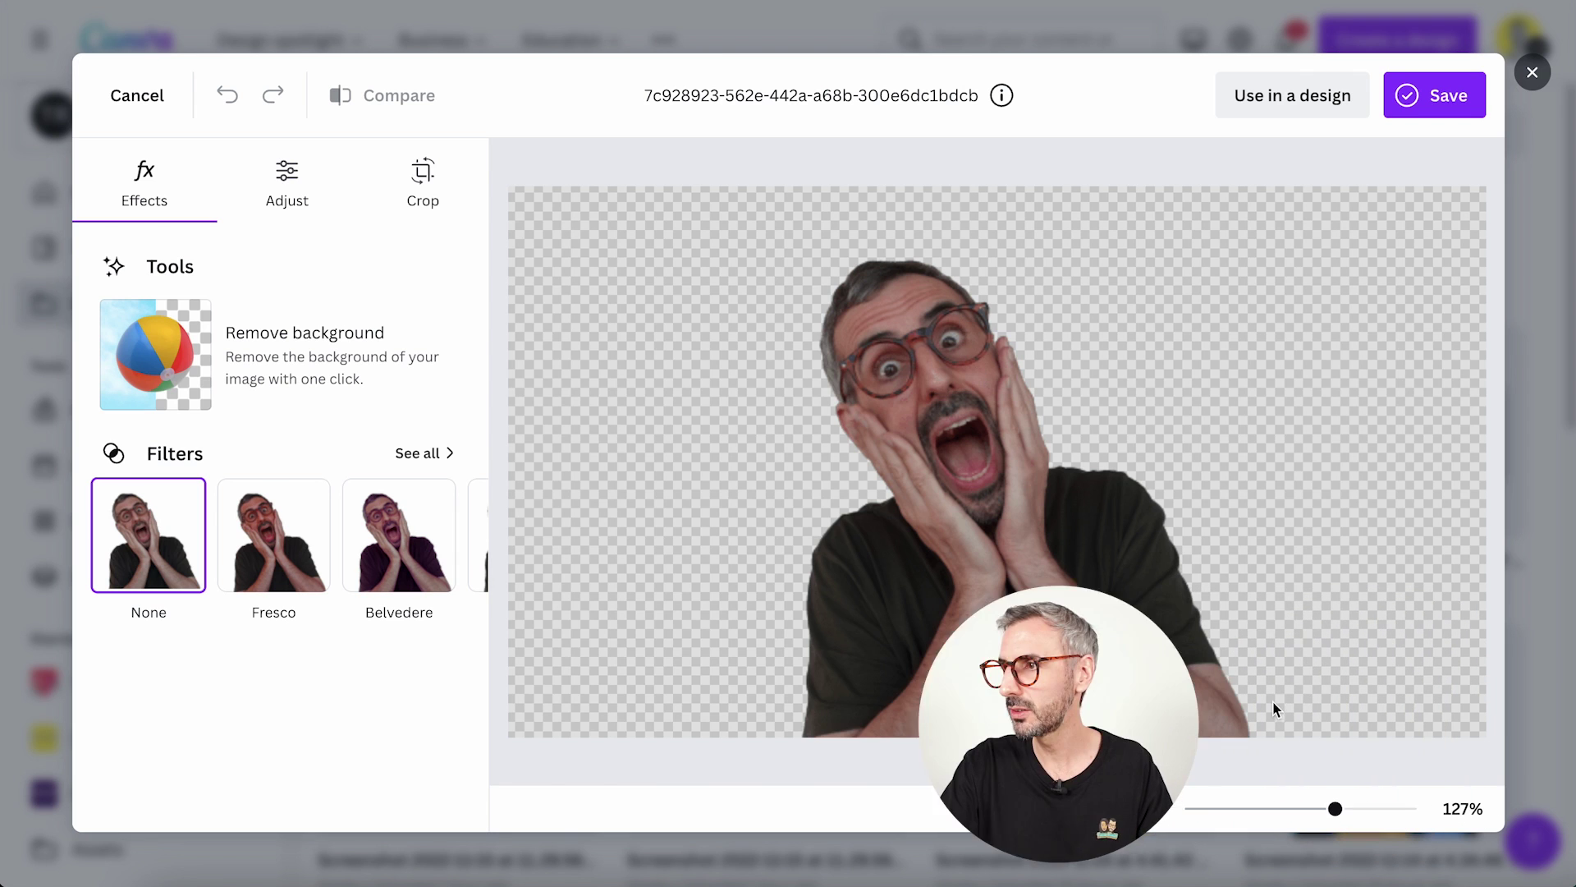
{"action": "mouse_move", "coordinate": [1335, 808]}
{"action": "left_mouse_down"}
{"action": "mouse_move", "coordinate": [1376, 813]}
{"action": "mouse_move", "coordinate": [1322, 809]}
{"action": "left_mouse_up"}
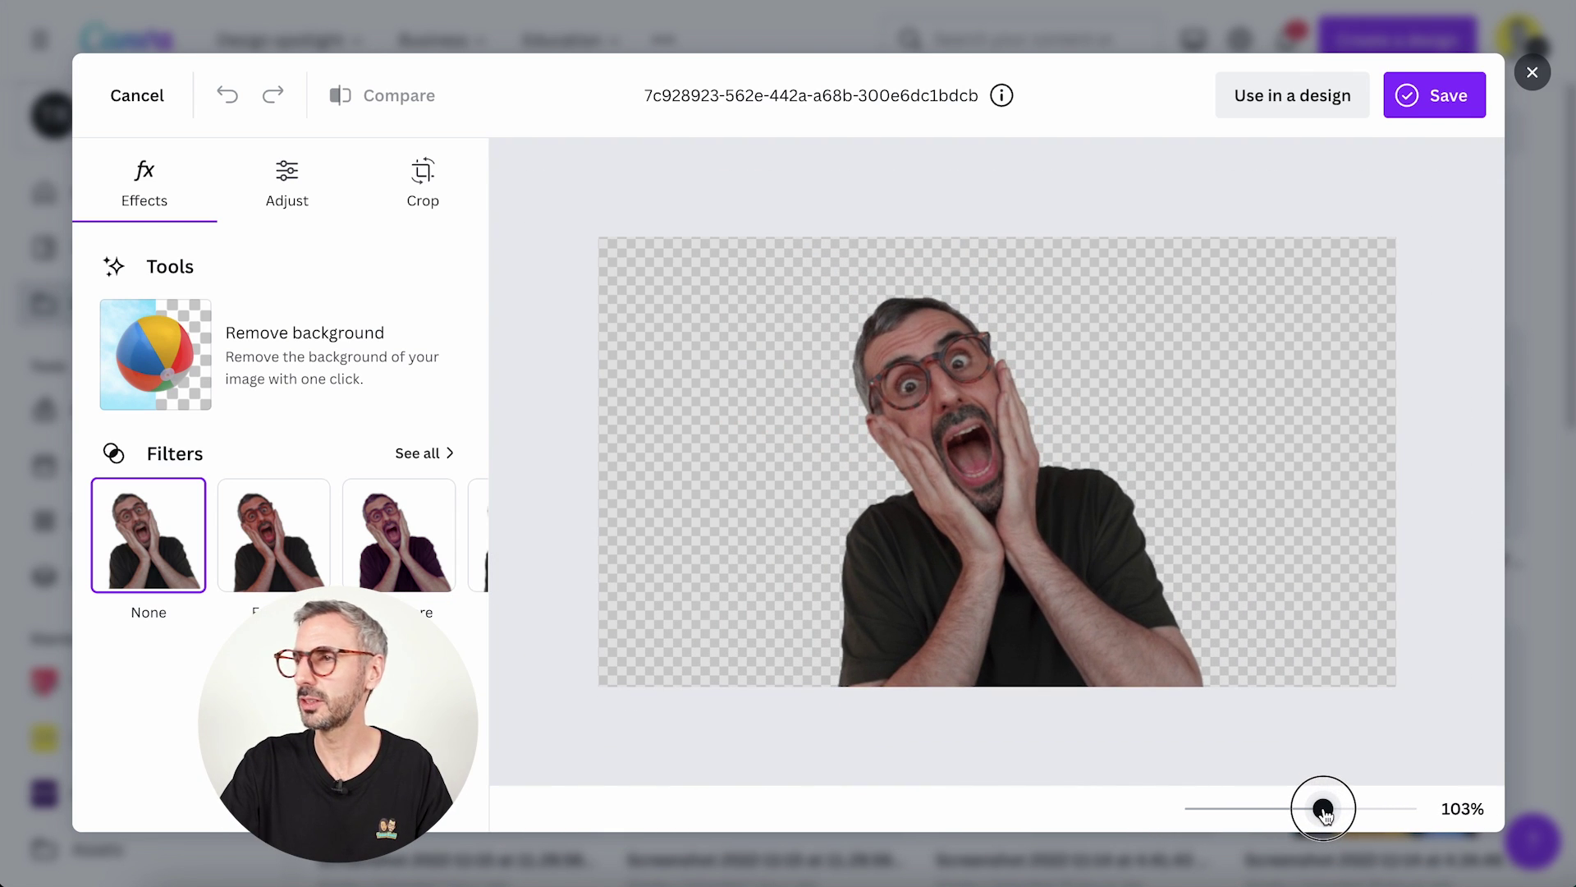
{"action": "left_click", "coordinate": [300, 163]}
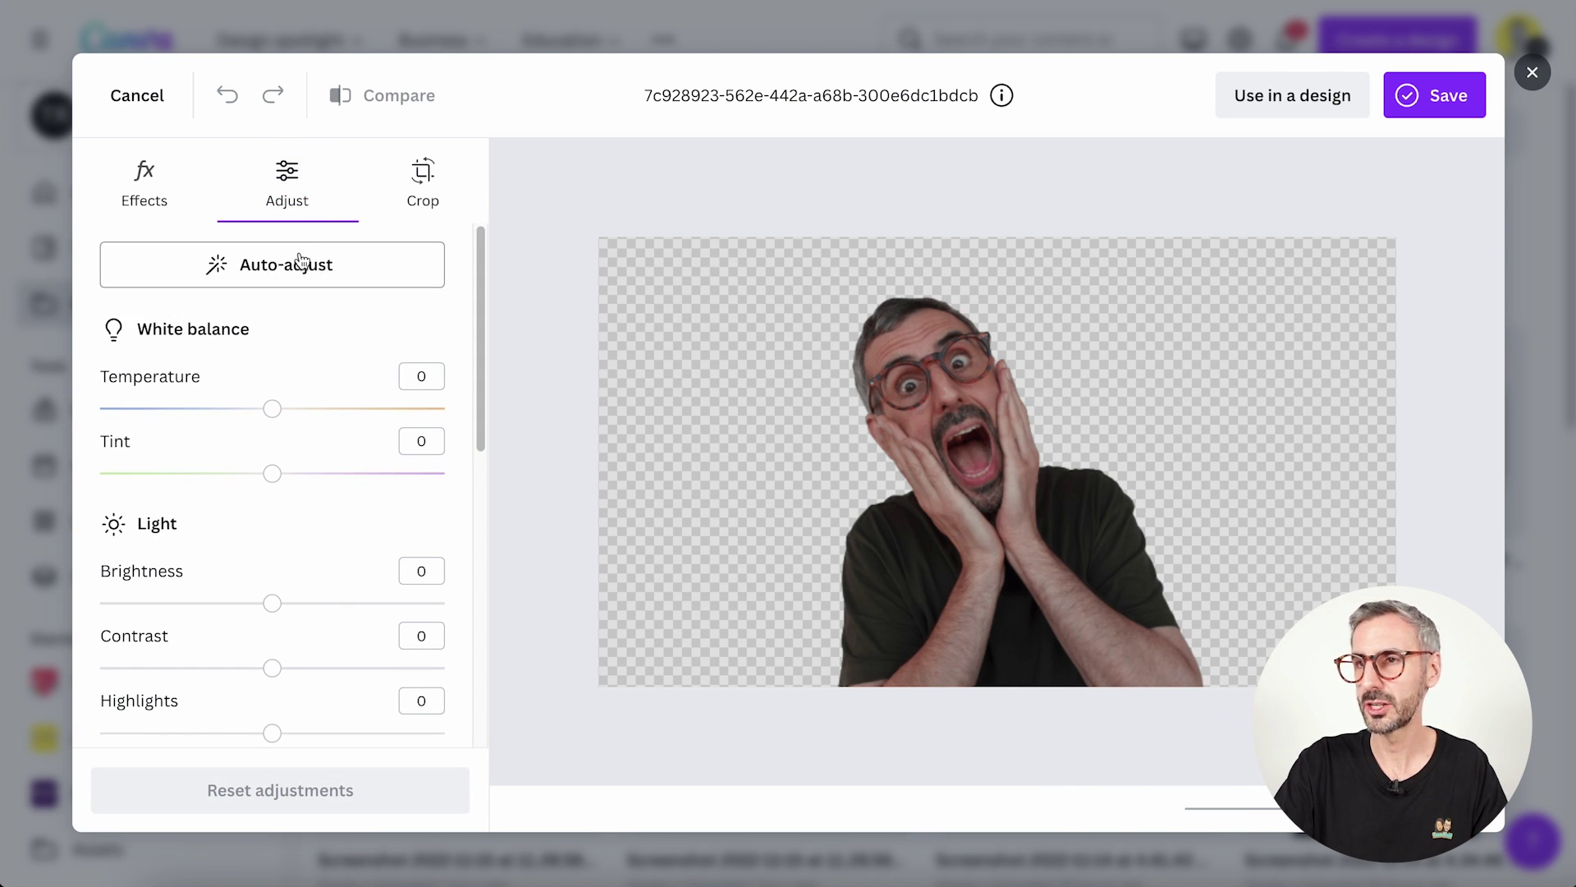
{"action": "scroll", "coordinate": [289, 504], "scroll_direction": "down", "scroll_amount": 2}
{"action": "scroll", "coordinate": [287, 504], "scroll_direction": "down", "scroll_amount": 5}
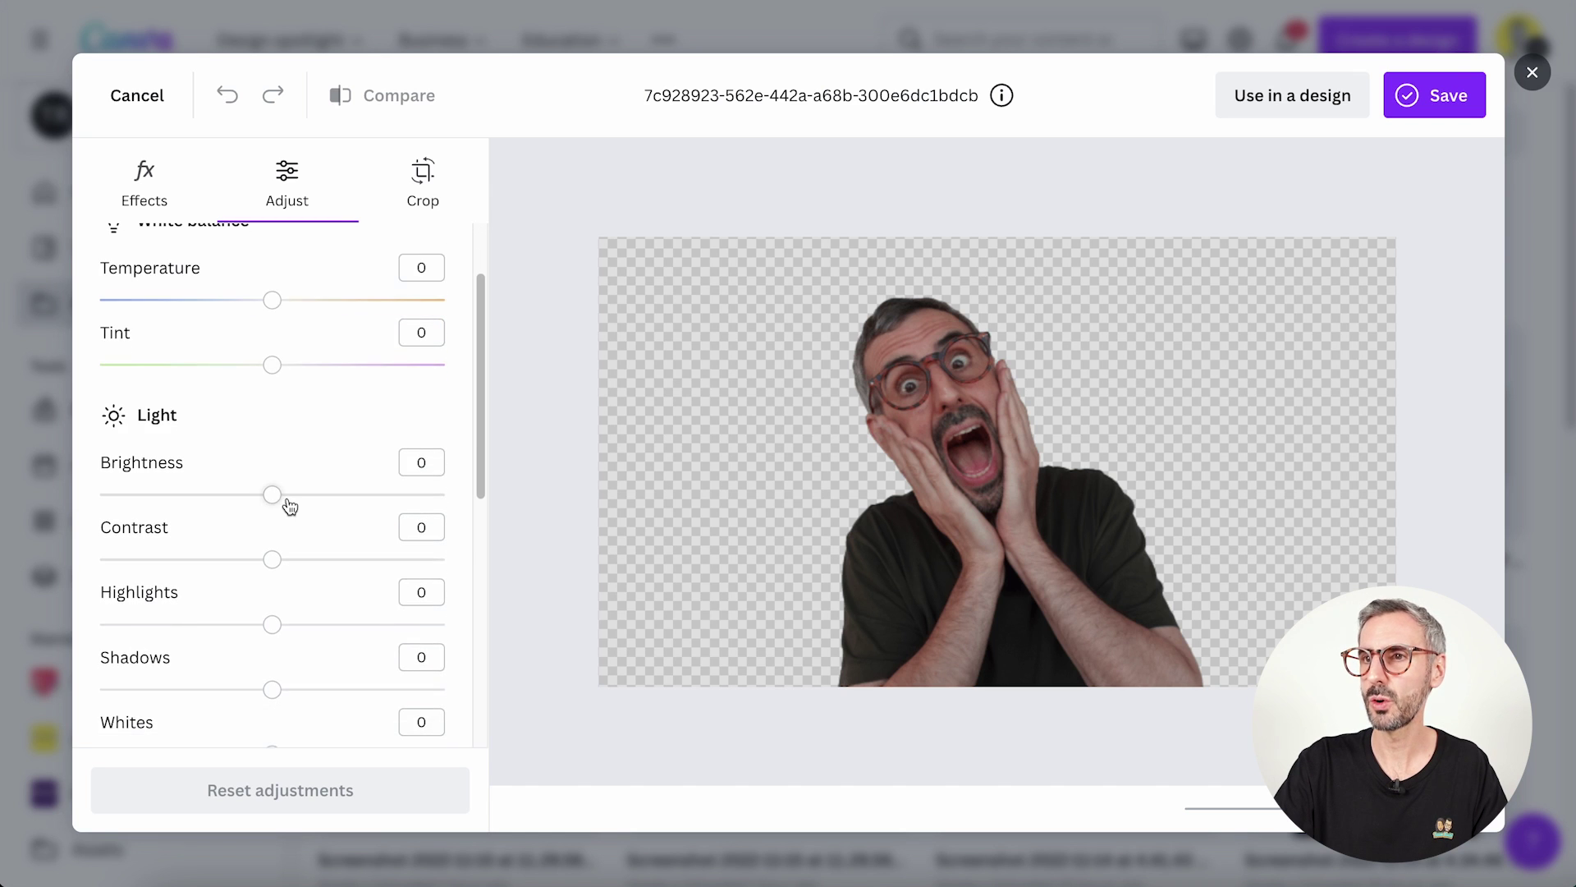
{"action": "scroll", "coordinate": [288, 504], "scroll_direction": "down", "scroll_amount": 9}
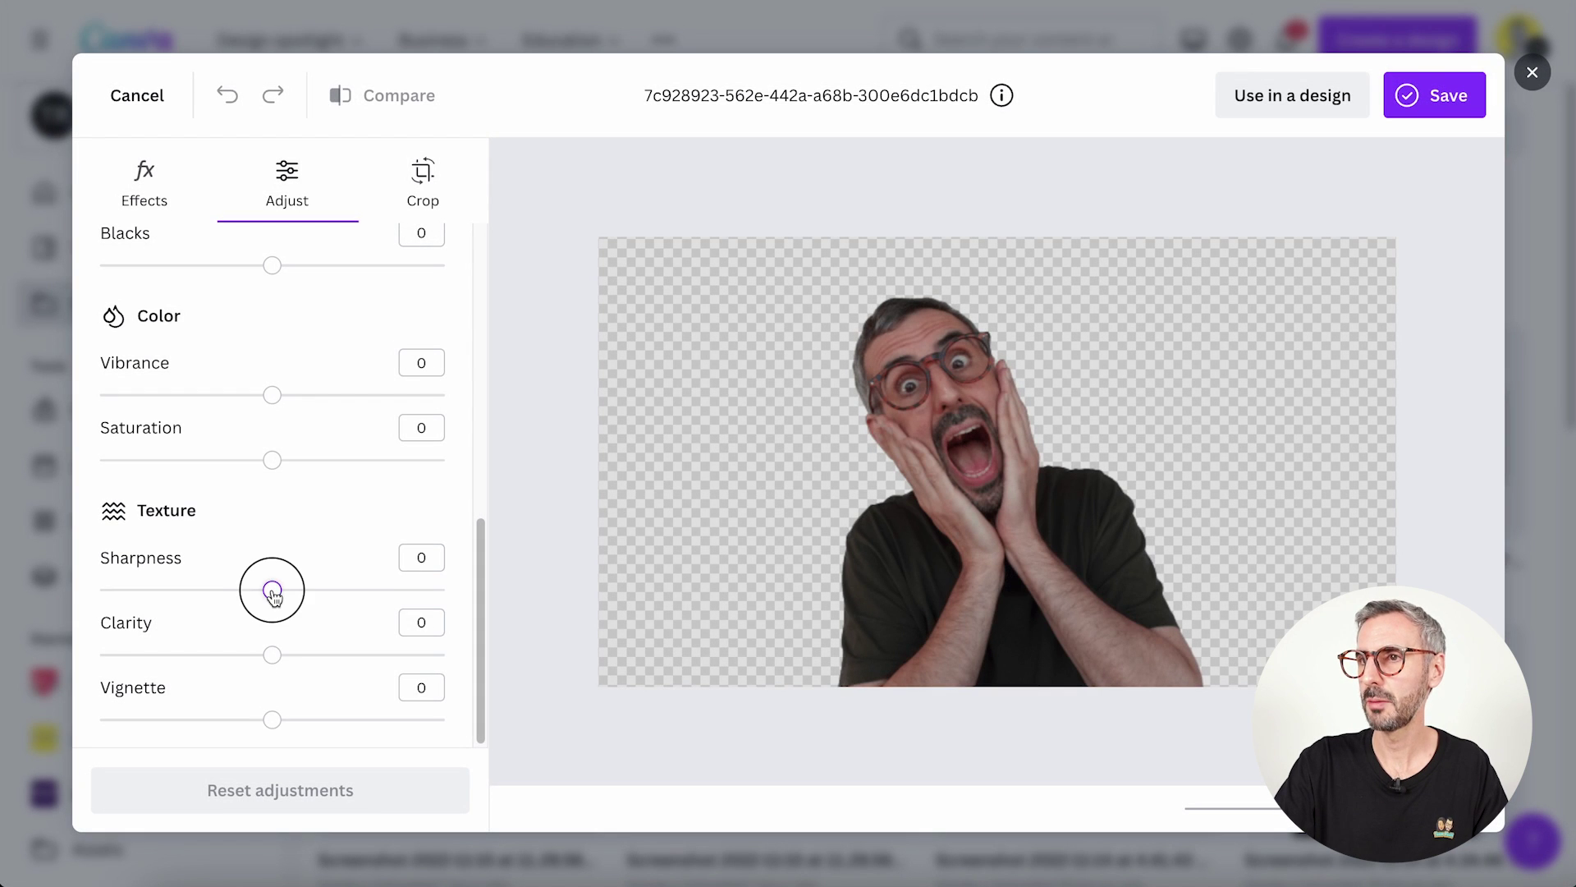
{"action": "left_click_drag", "start_coordinate": [271, 589], "coordinate": [326, 601]}
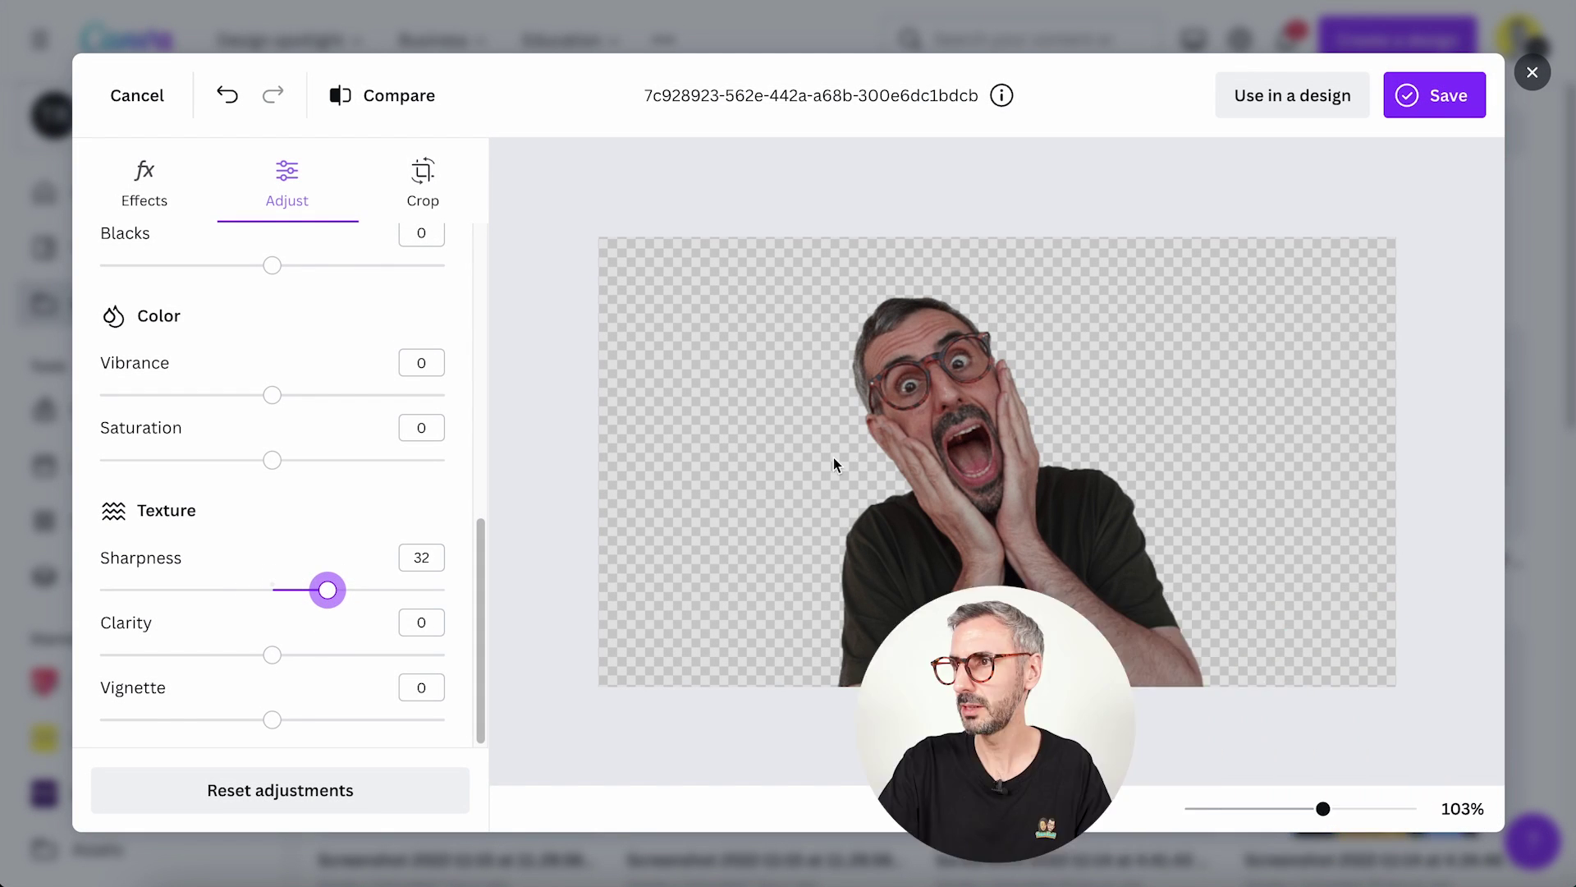
Compare the sharpened cutout picture with its original version at different zoom levels.
{"action": "mouse_move", "coordinate": [1325, 809]}
{"action": "left_mouse_down"}
{"action": "mouse_move", "coordinate": [1373, 810]}
{"action": "mouse_move", "coordinate": [1351, 811]}
{"action": "left_mouse_up"}
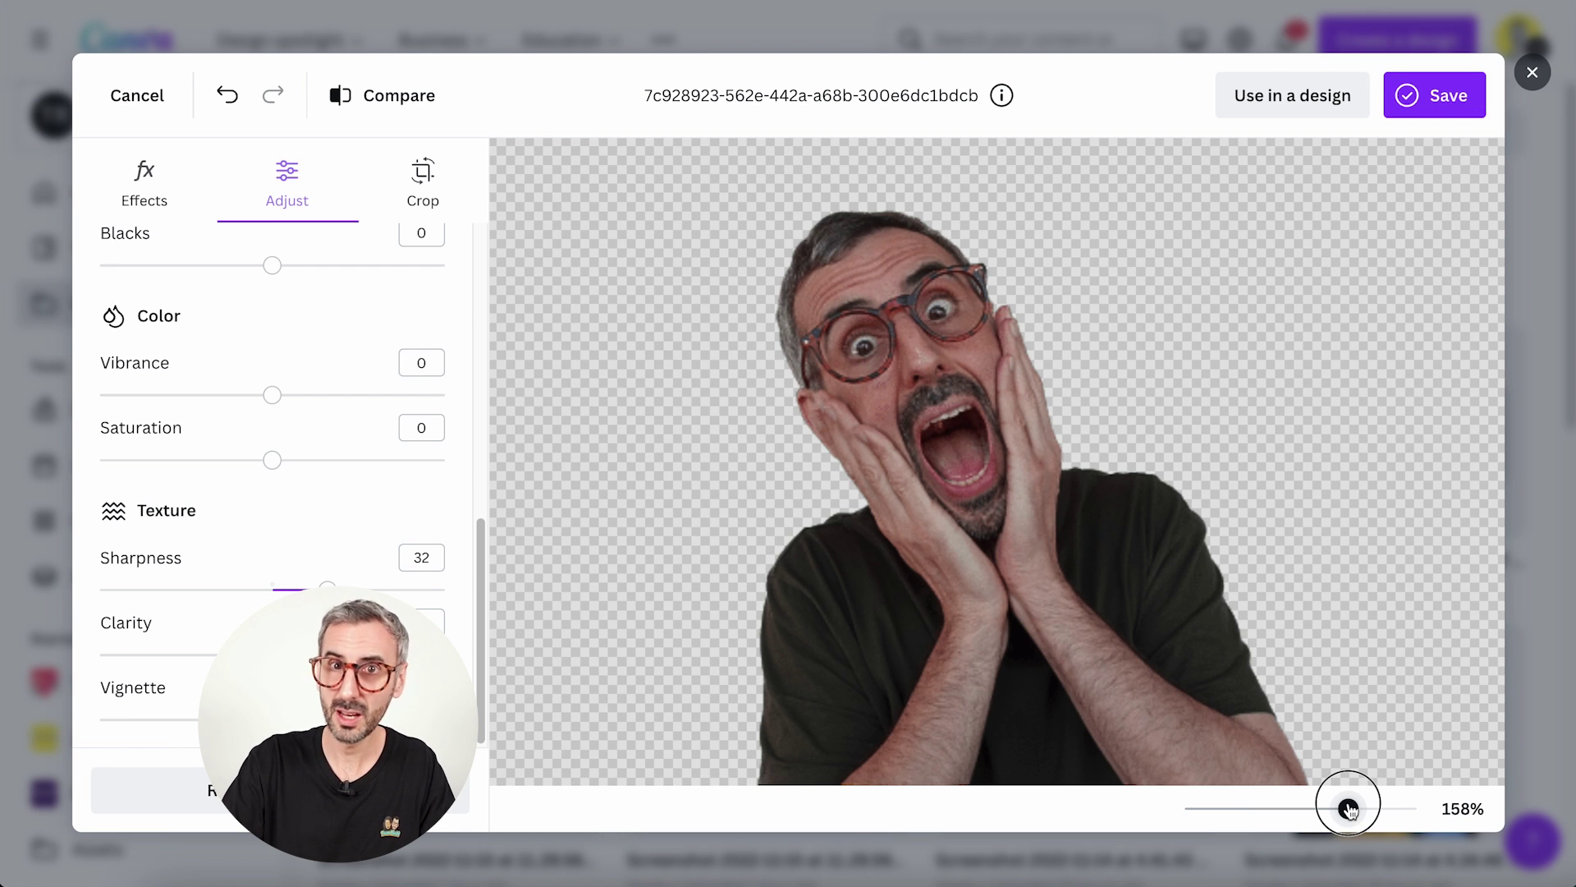
{"action": "left_click_drag", "start_coordinate": [1350, 810], "coordinate": [1308, 807]}
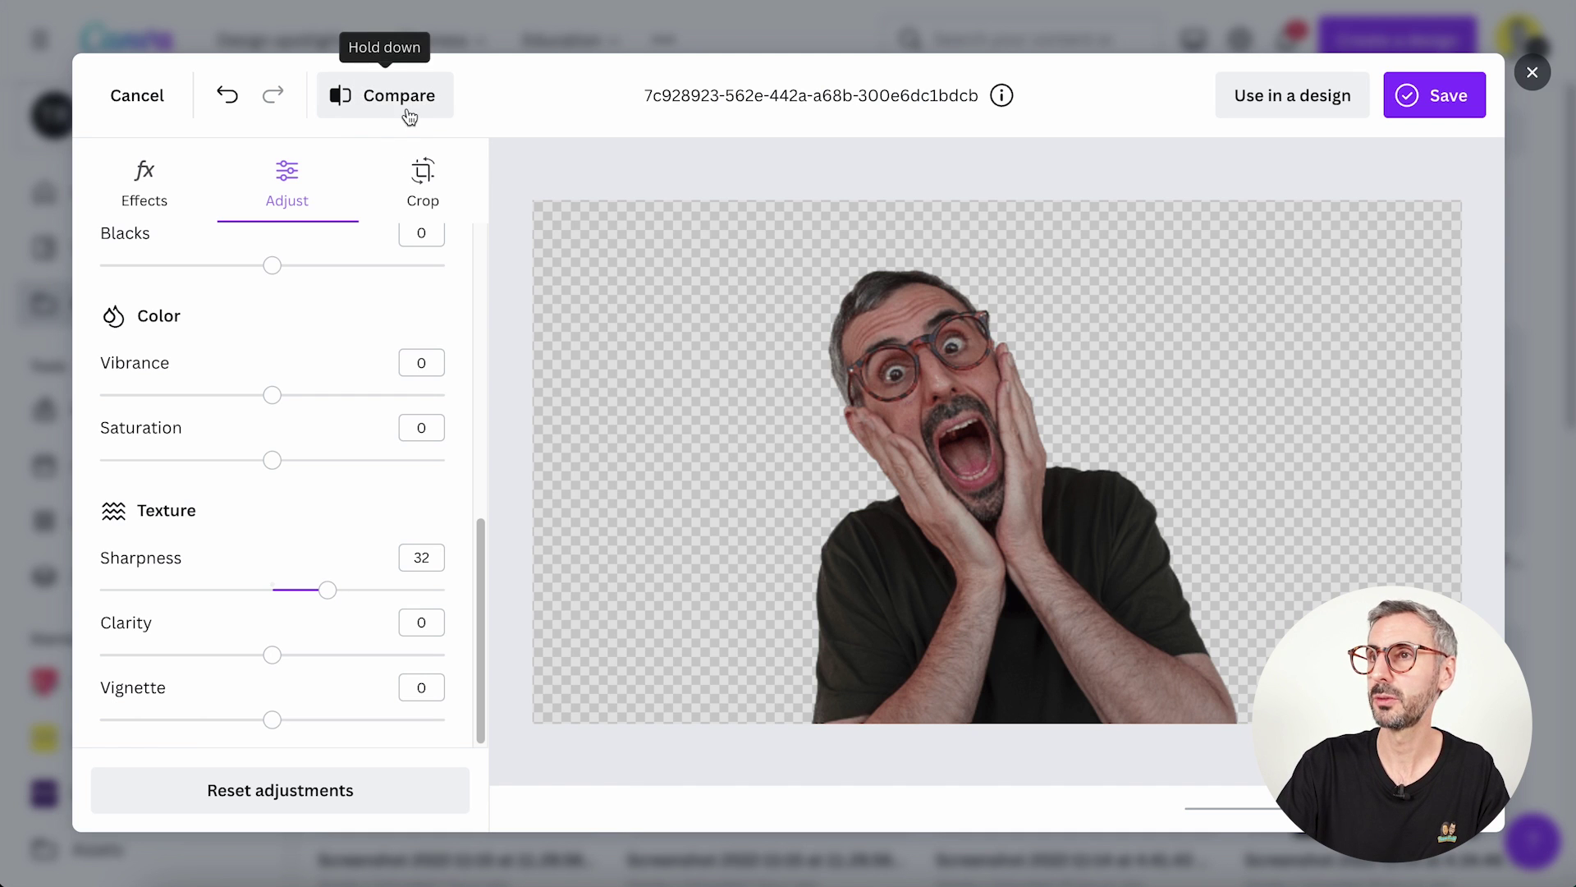
{"action": "left_click_drag", "start_coordinate": [413, 109], "coordinate": [419, 111]}
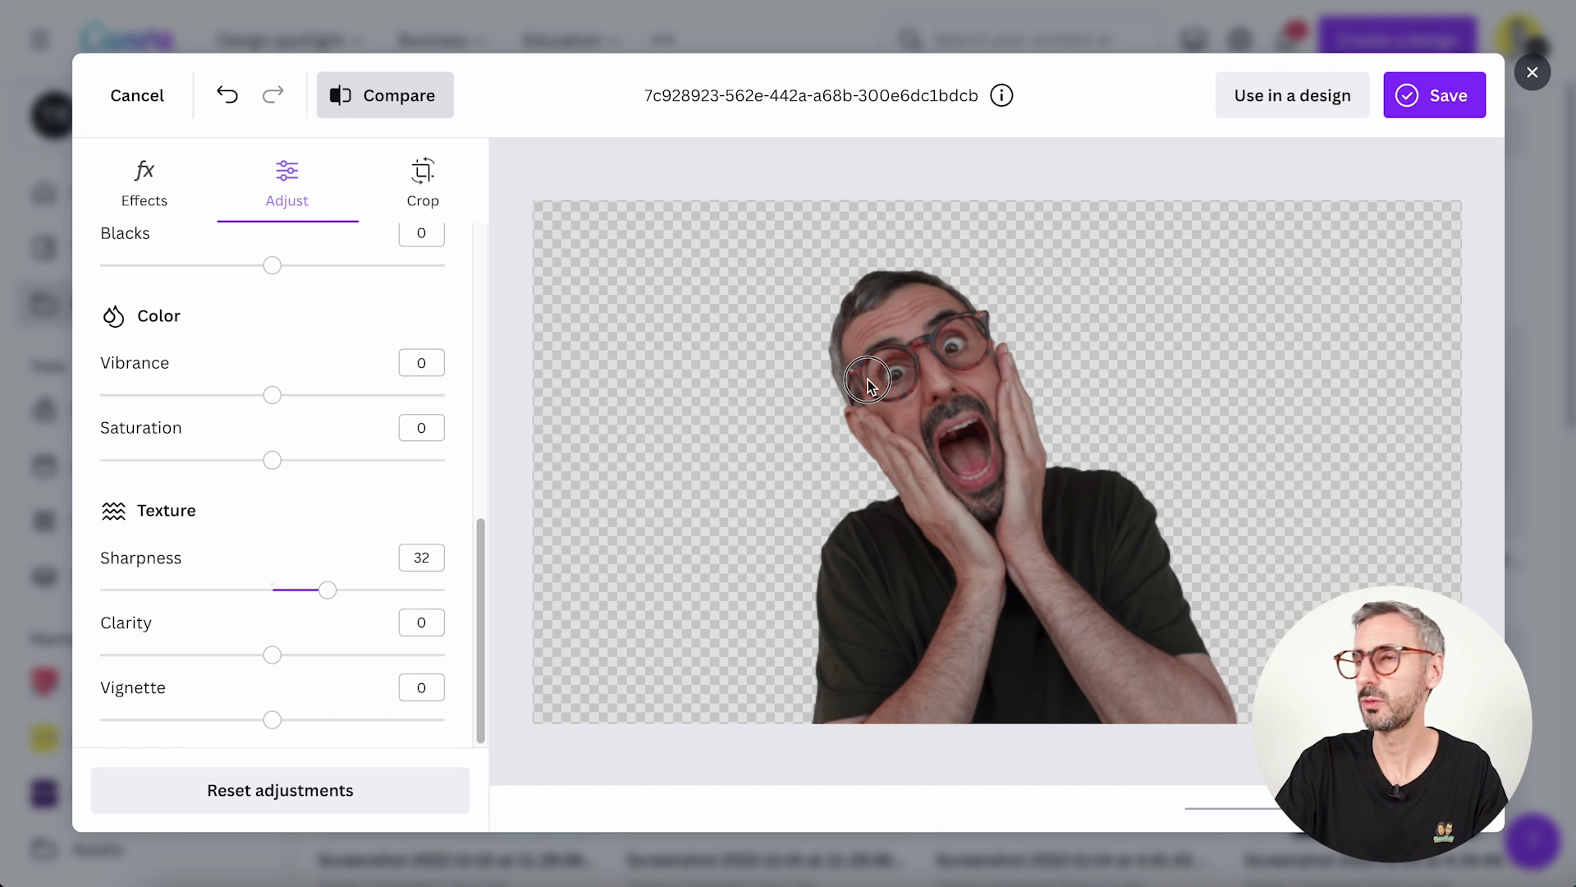
{"action": "left_click_drag", "start_coordinate": [869, 381], "coordinate": [870, 376]}
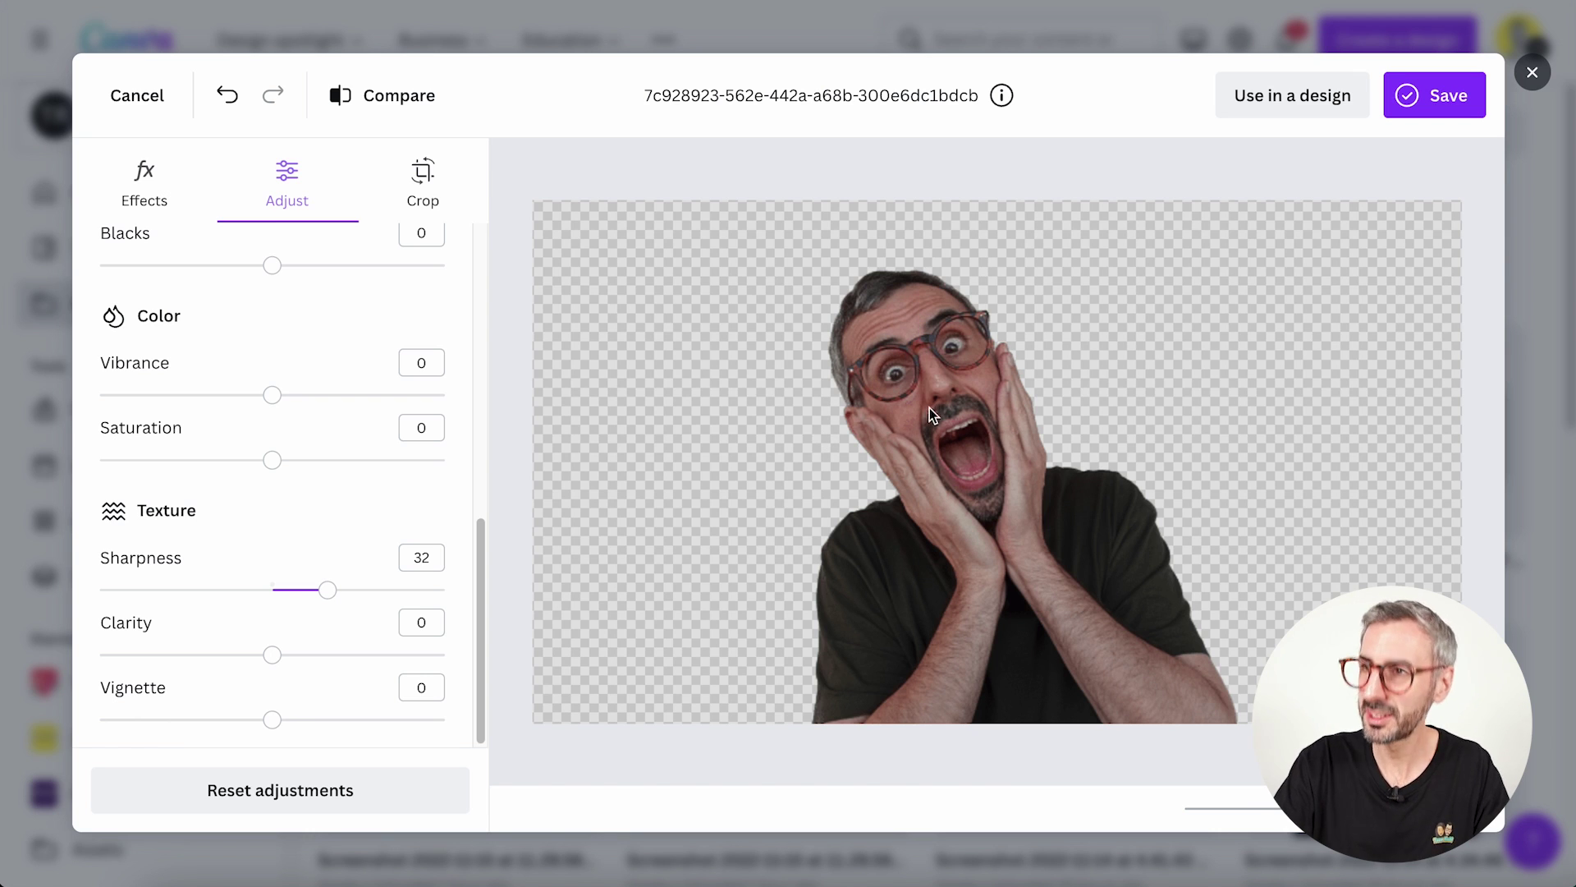
{"action": "left_click_drag", "start_coordinate": [1335, 808], "coordinate": [1313, 808]}
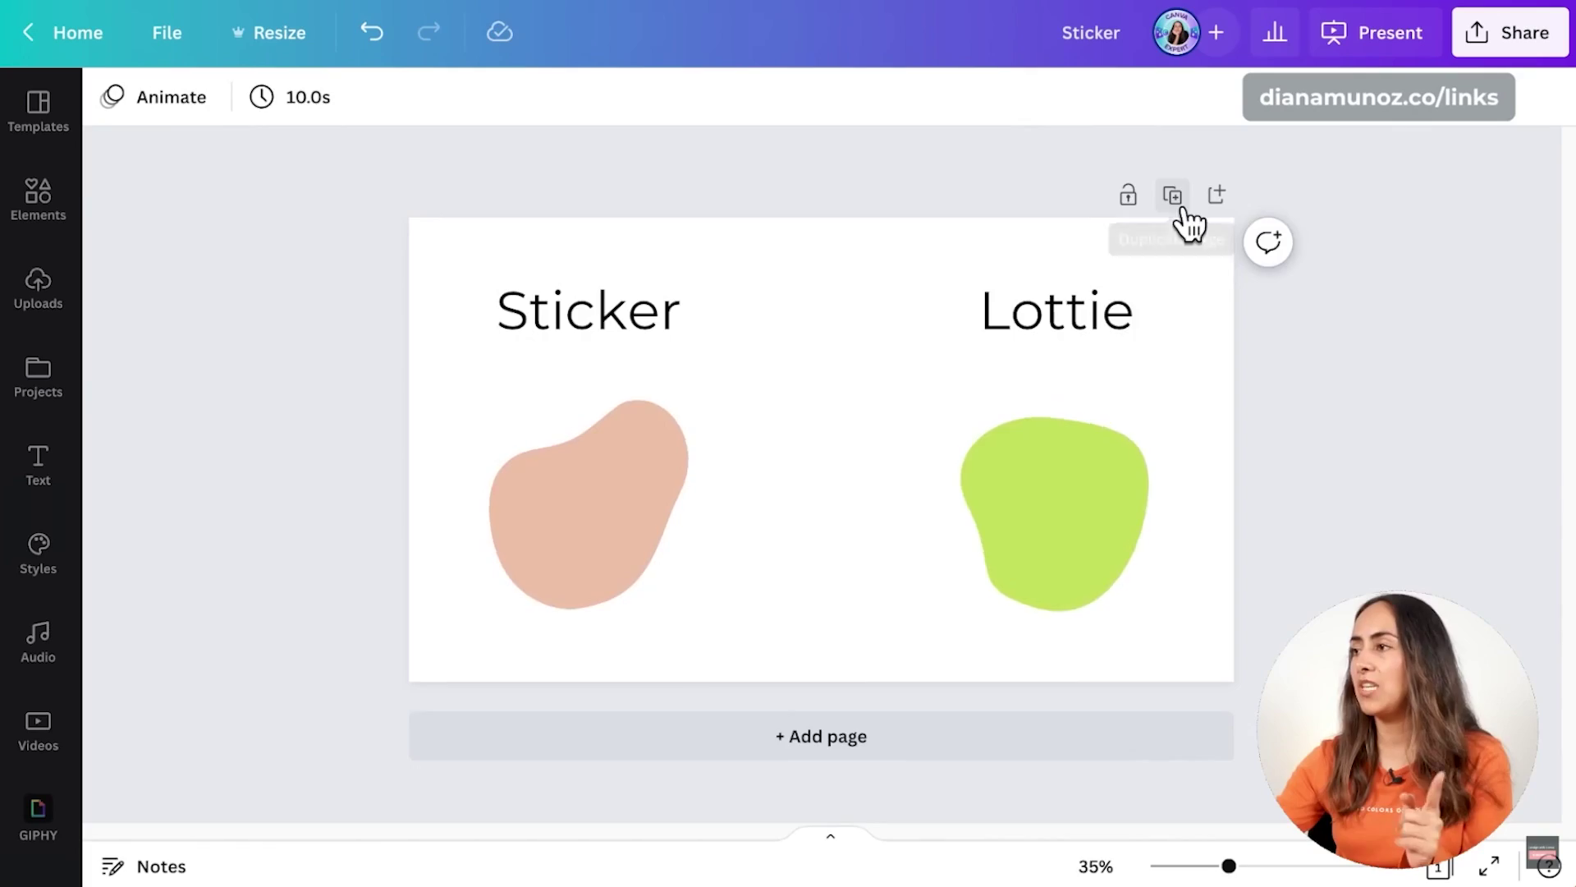
Duplicate the Sticker and Lottie page, and enlarge and reposition both blob shapes on the copy.
{"action": "left_click_drag", "start_coordinate": [1443, 499], "coordinate": [525, 509]}
{"action": "left_click_drag", "start_coordinate": [1214, 394], "coordinate": [1426, 291]}
{"action": "left_click", "coordinate": [476, 468]}
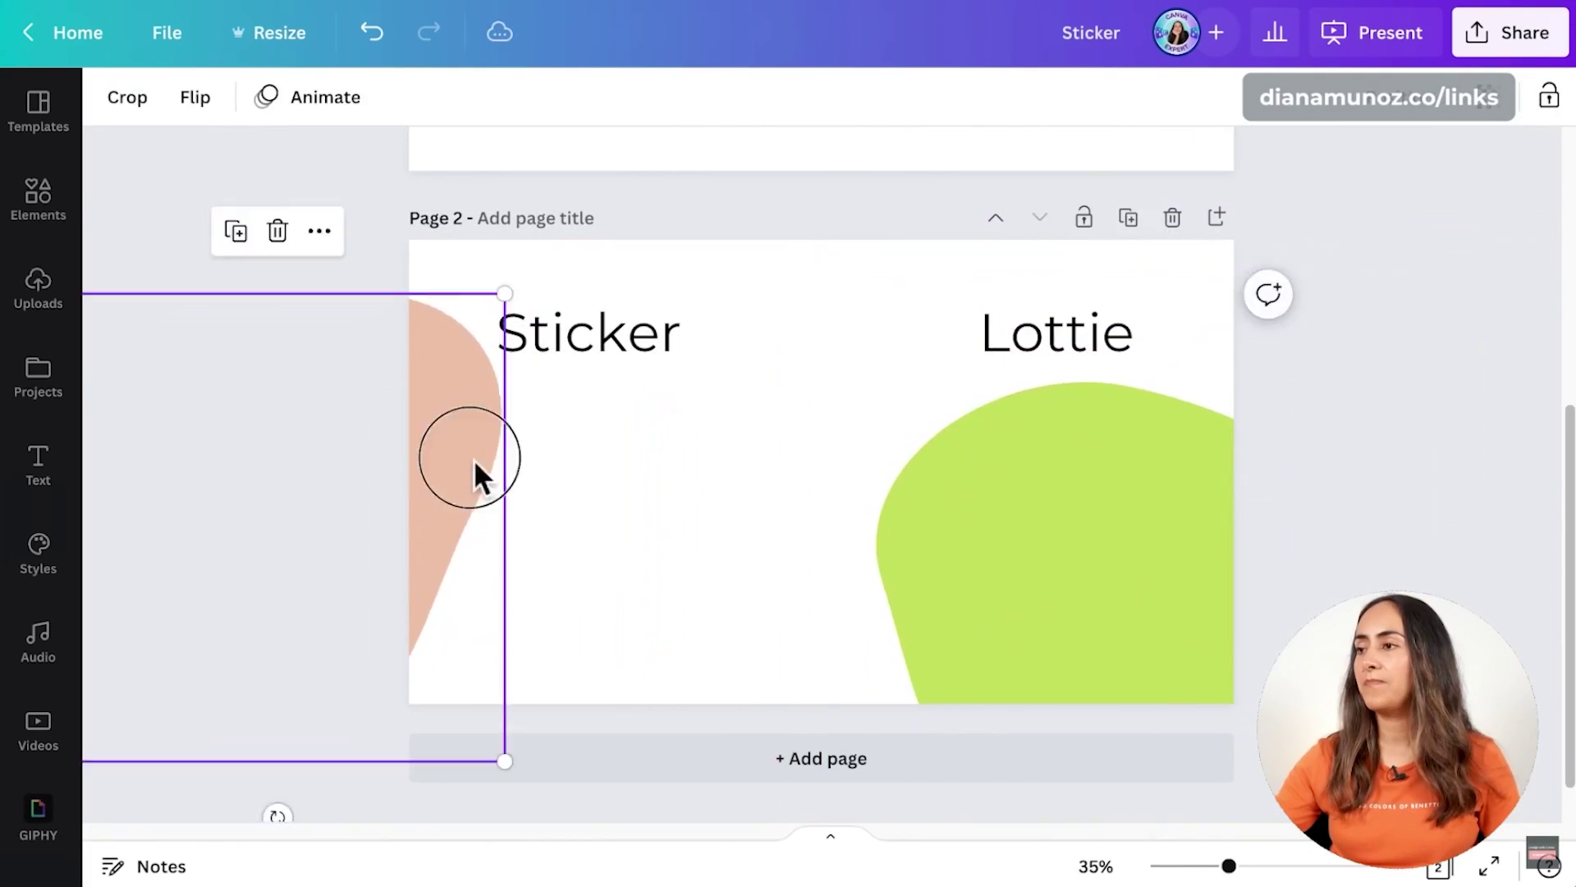
{"action": "left_click_drag", "start_coordinate": [476, 468], "coordinate": [796, 583]}
{"action": "left_click_drag", "start_coordinate": [1198, 550], "coordinate": [950, 592]}
{"action": "left_click", "coordinate": [575, 492], "text": "shift"}
{"action": "left_click_drag", "start_coordinate": [366, 288], "coordinate": [707, 468]}
{"action": "left_click_drag", "start_coordinate": [1229, 865], "coordinate": [1295, 865]}
{"action": "scroll", "coordinate": [1276, 514], "scroll_direction": "down", "scroll_amount": 3}
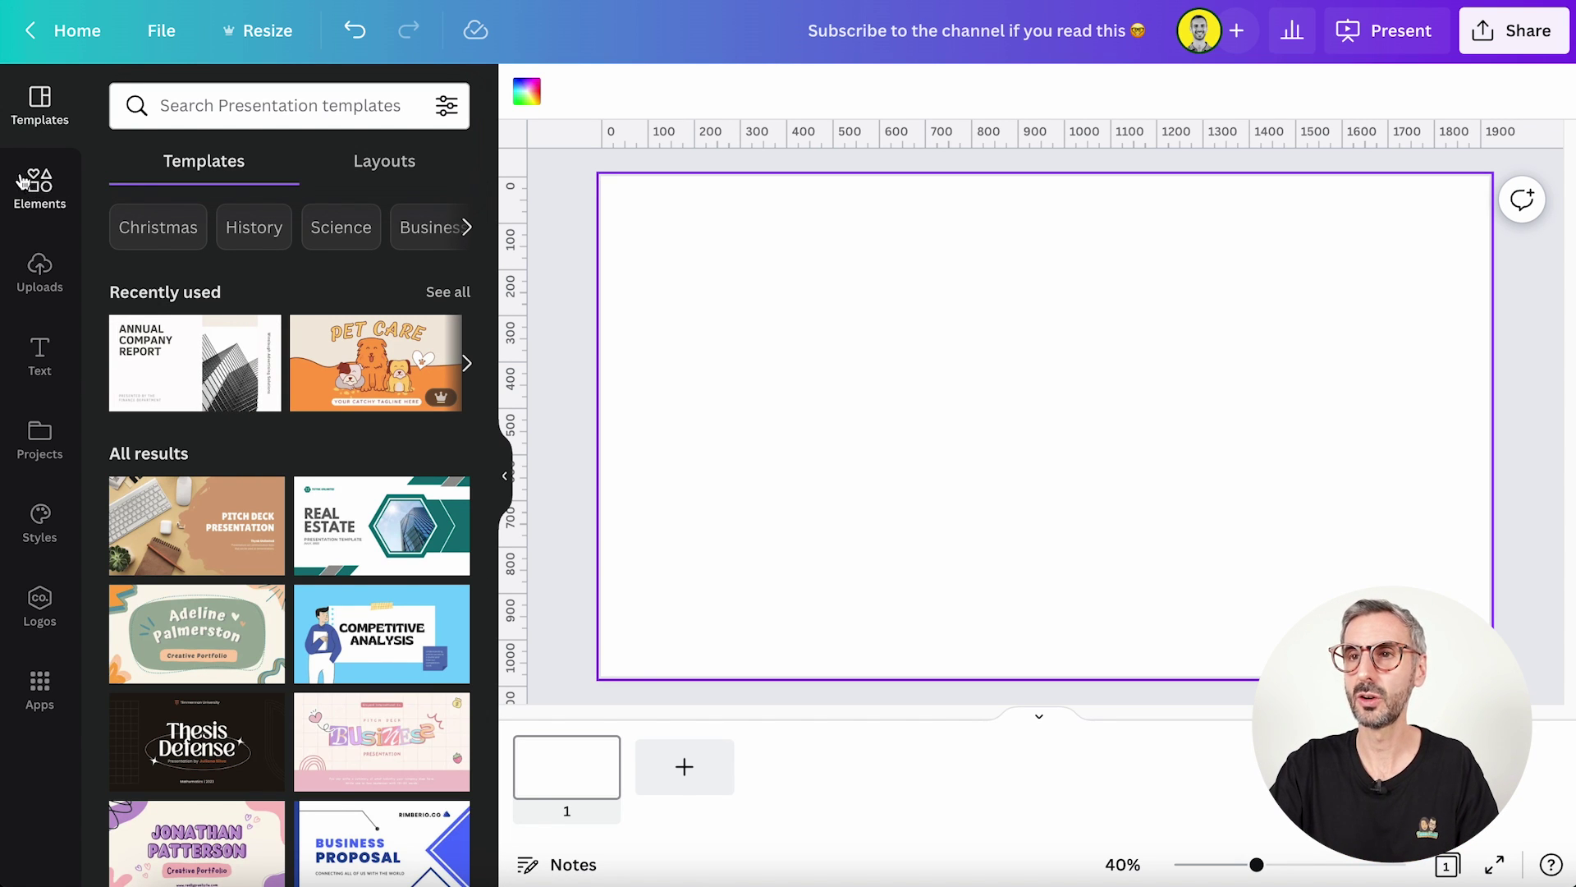
Search the elements for the graphics collection set:nAFLm_uxuXs.
{"action": "left_click", "coordinate": [49, 195]}
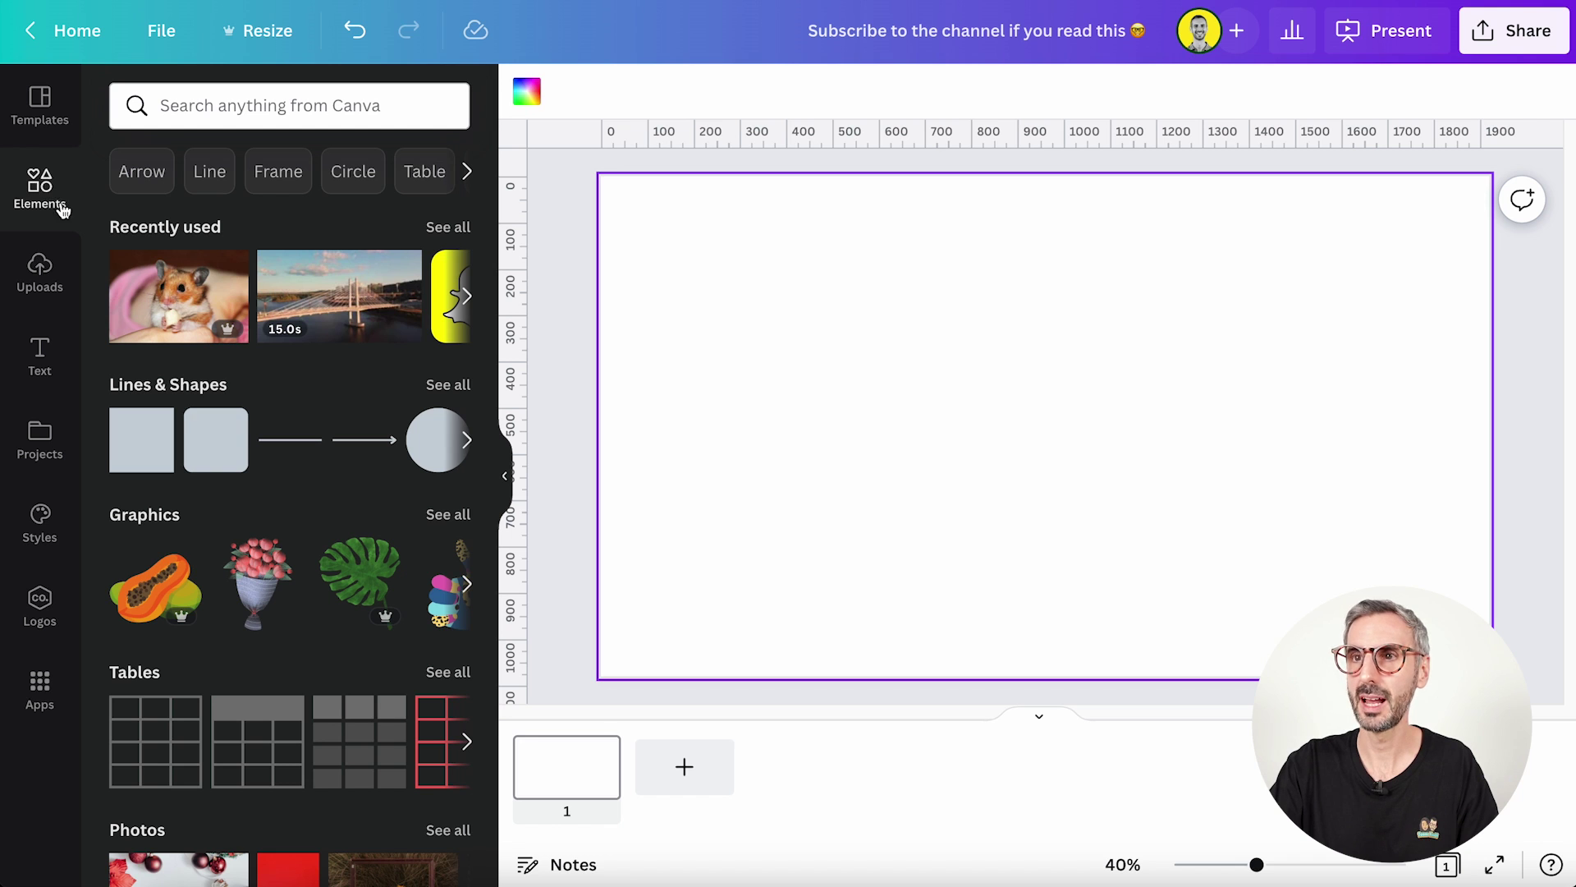
{"action": "left_click", "coordinate": [235, 107]}
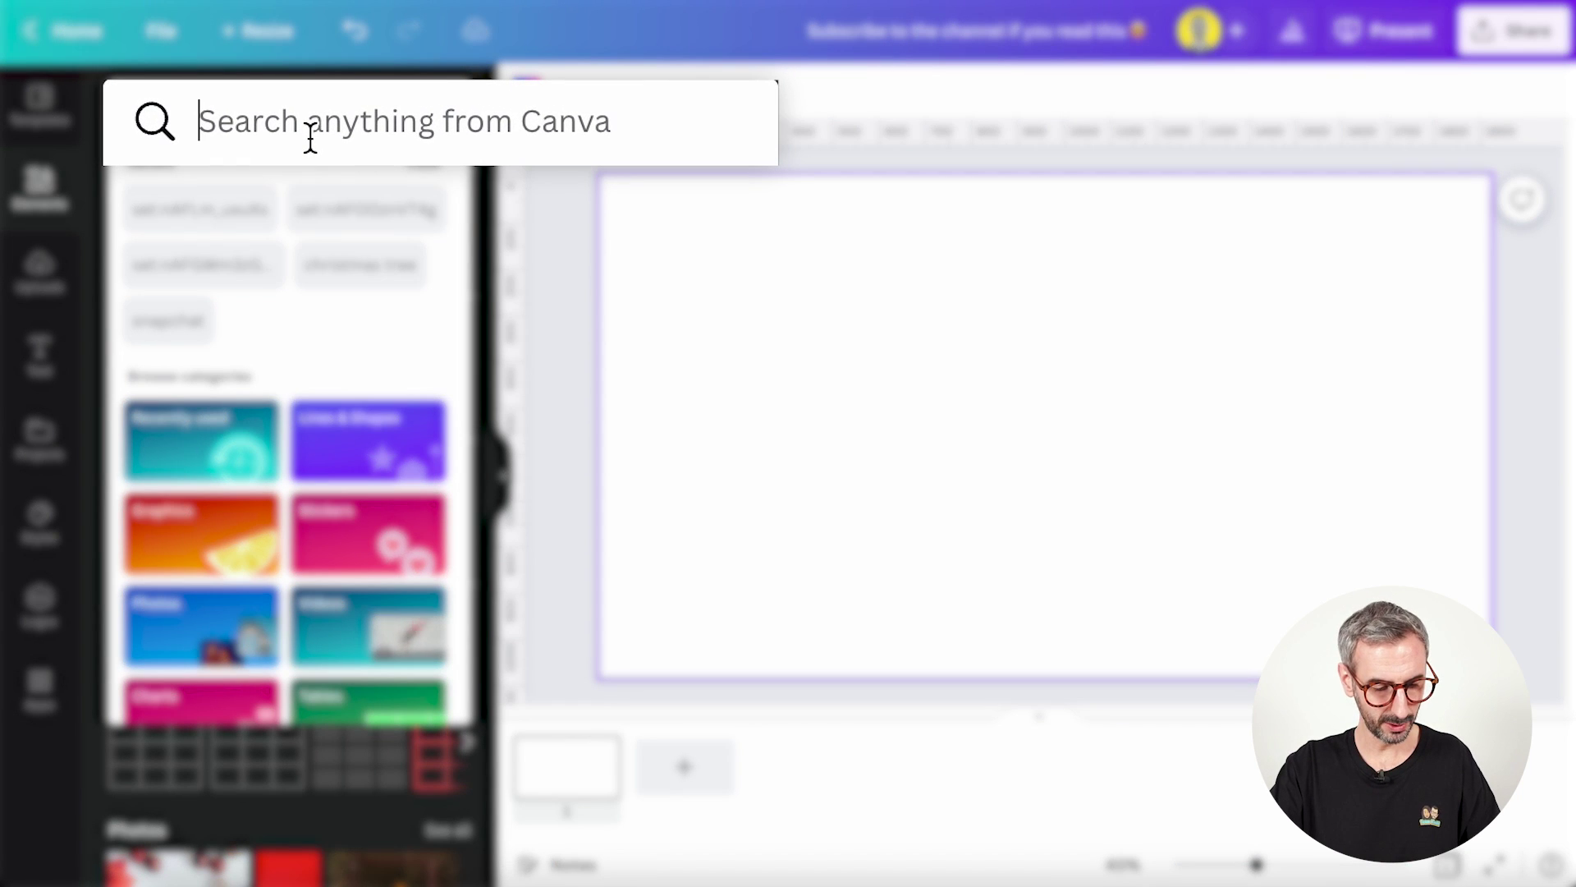
{"action": "type", "text": "set:nAFLm_uxuXs"}
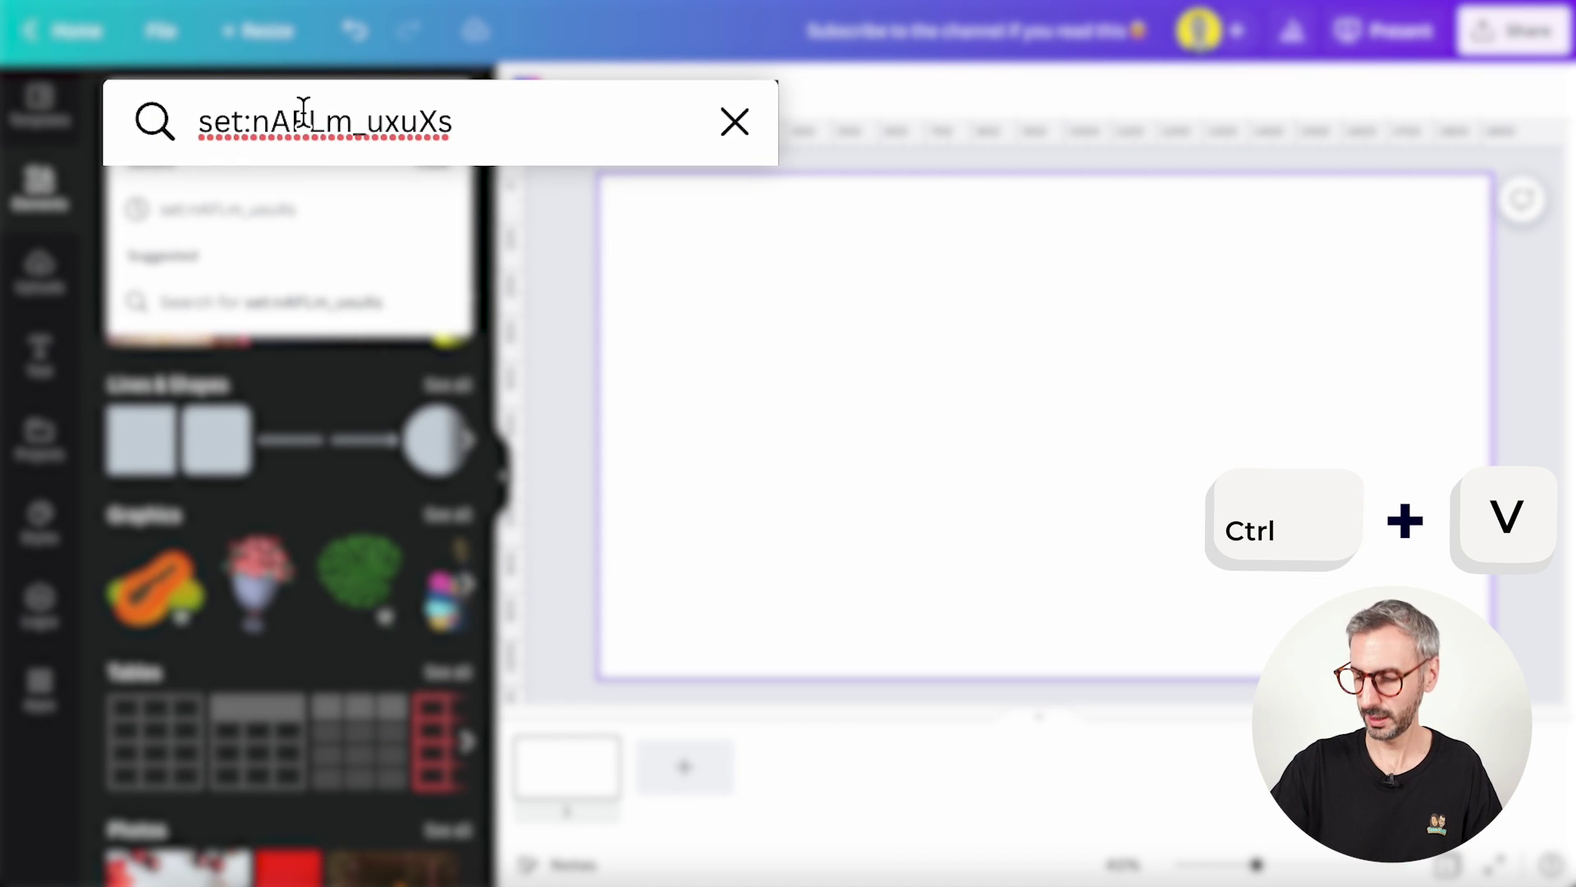
{"action": "key", "text": "Return"}
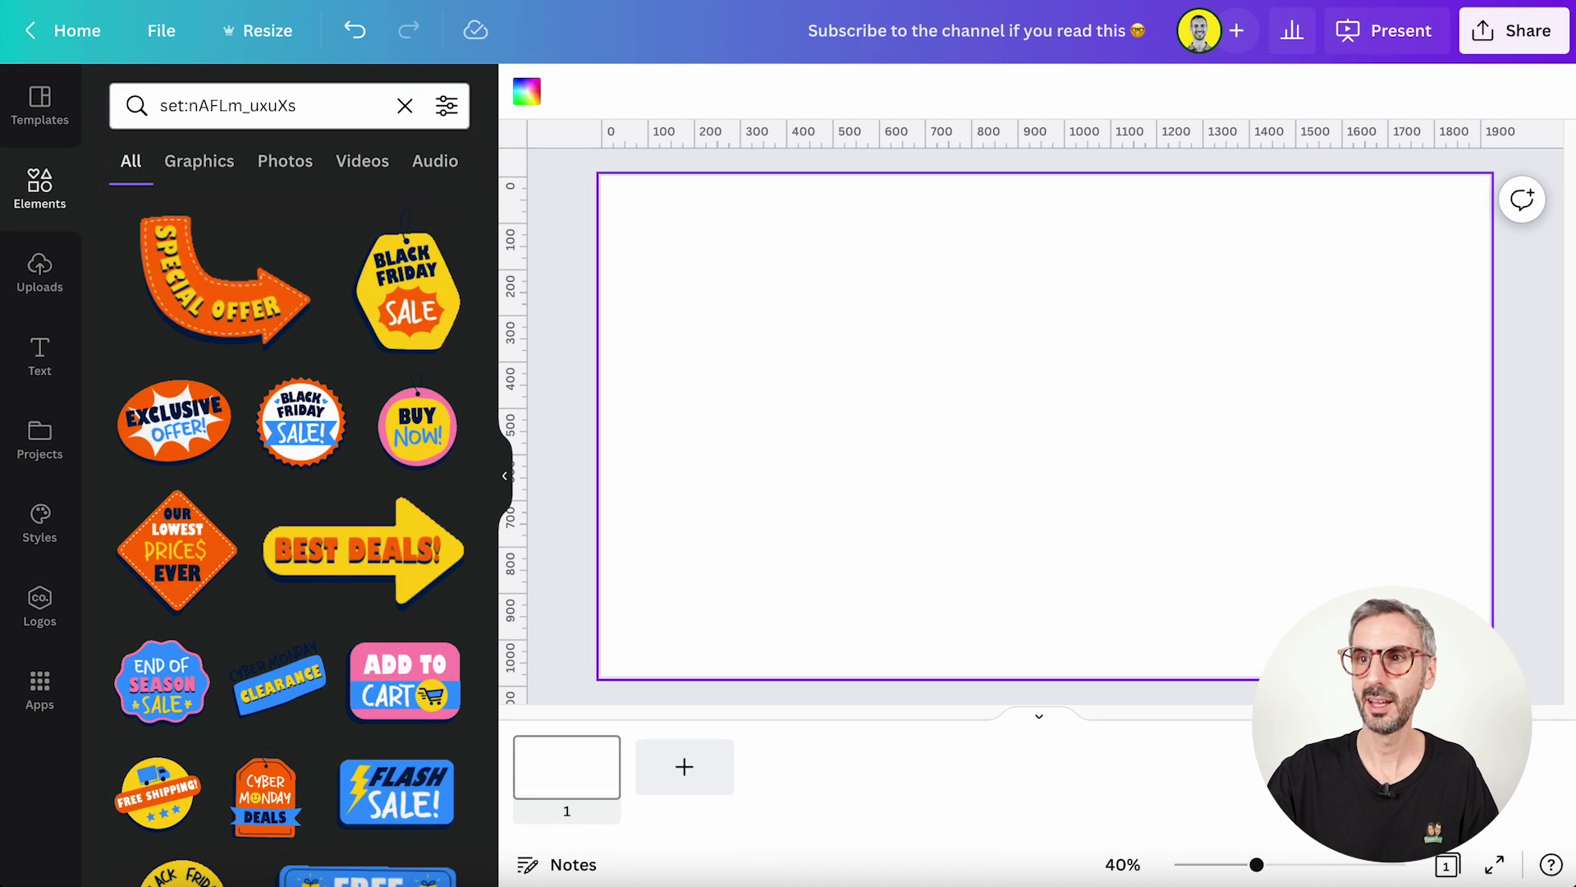
Examine the Black Friday and Cyber Monday sale stickers in the collection.
{"action": "scroll", "coordinate": [365, 452], "scroll_direction": "down", "scroll_amount": 5}
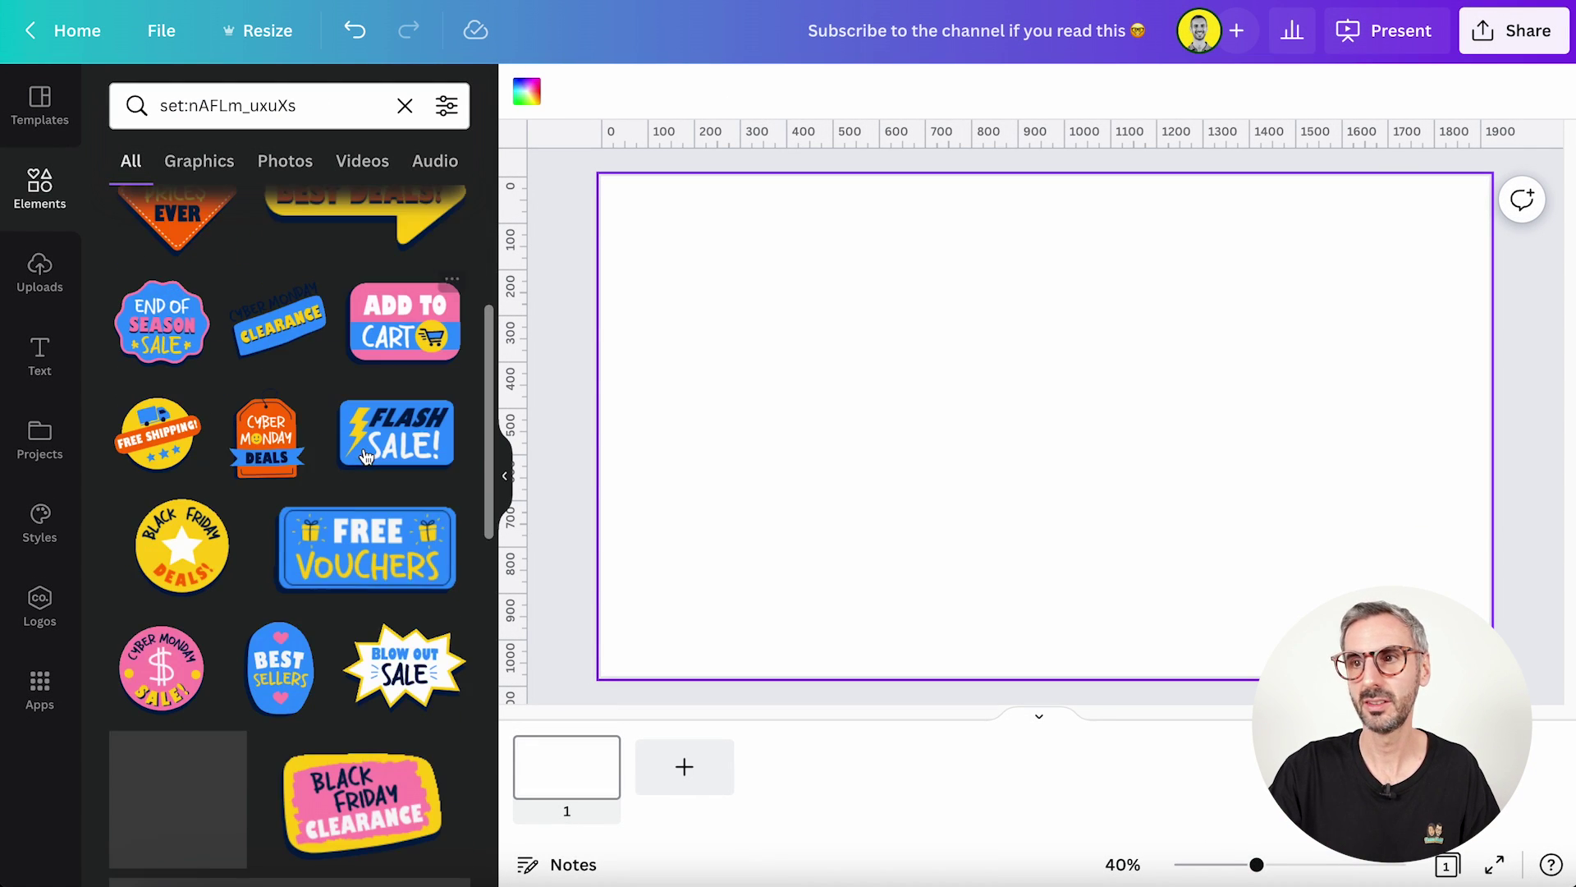
{"action": "scroll", "coordinate": [367, 468], "scroll_direction": "down", "scroll_amount": 2}
{"action": "scroll", "coordinate": [368, 582], "scroll_direction": "down", "scroll_amount": 1}
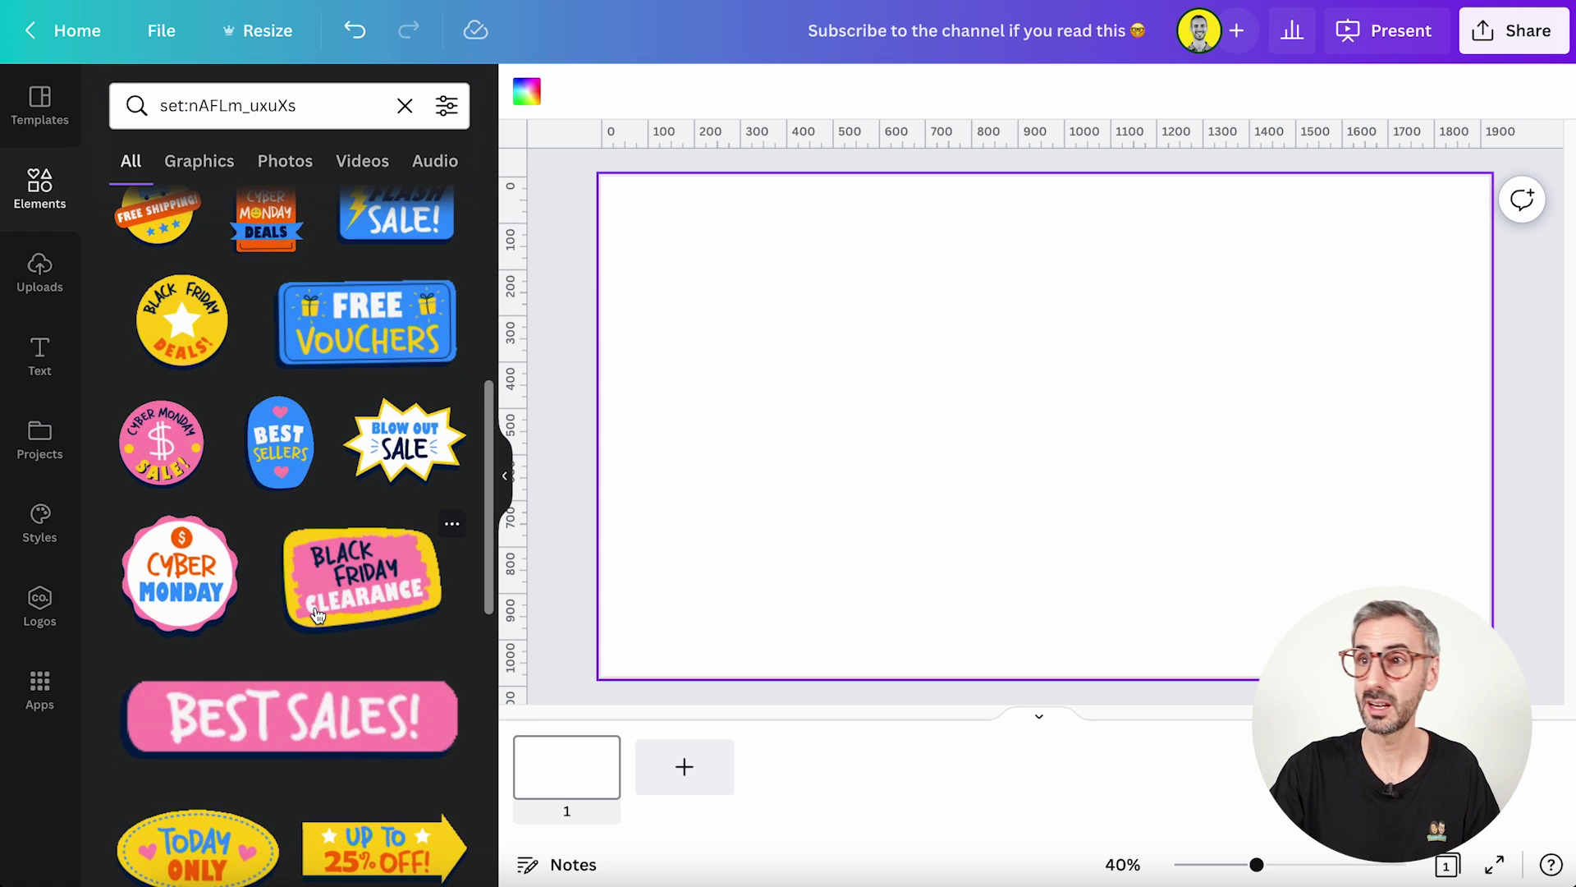
{"action": "scroll", "coordinate": [318, 615], "scroll_direction": "down", "scroll_amount": 6}
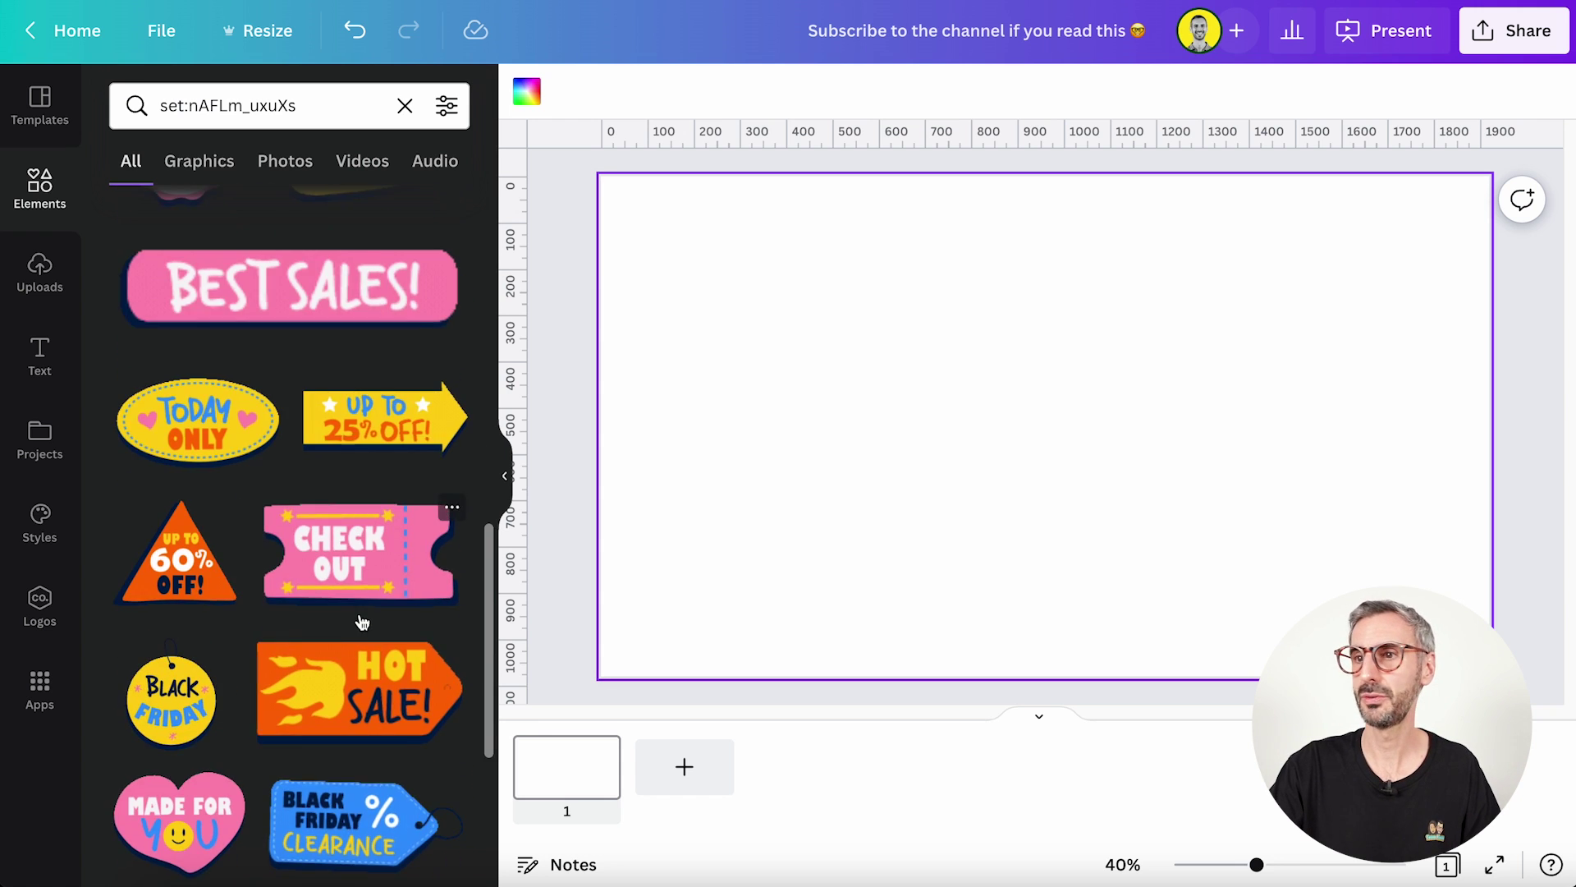
{"action": "scroll", "coordinate": [361, 621], "scroll_direction": "down", "scroll_amount": 3}
{"action": "scroll", "coordinate": [336, 663], "scroll_direction": "down", "scroll_amount": 1}
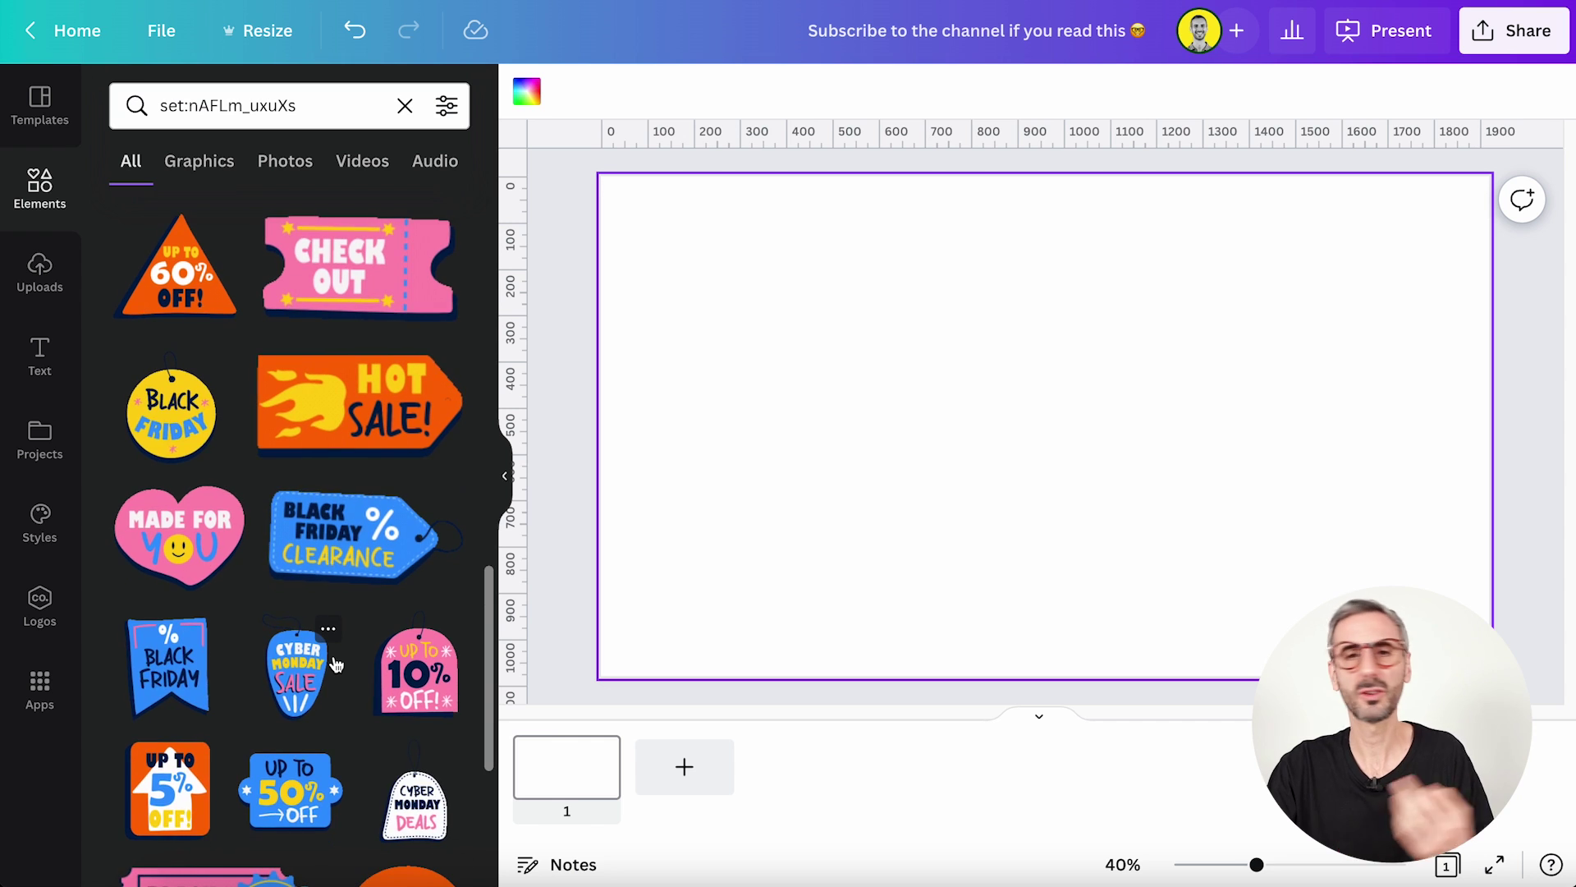
{"action": "scroll", "coordinate": [336, 664], "scroll_direction": "up", "scroll_amount": 15}
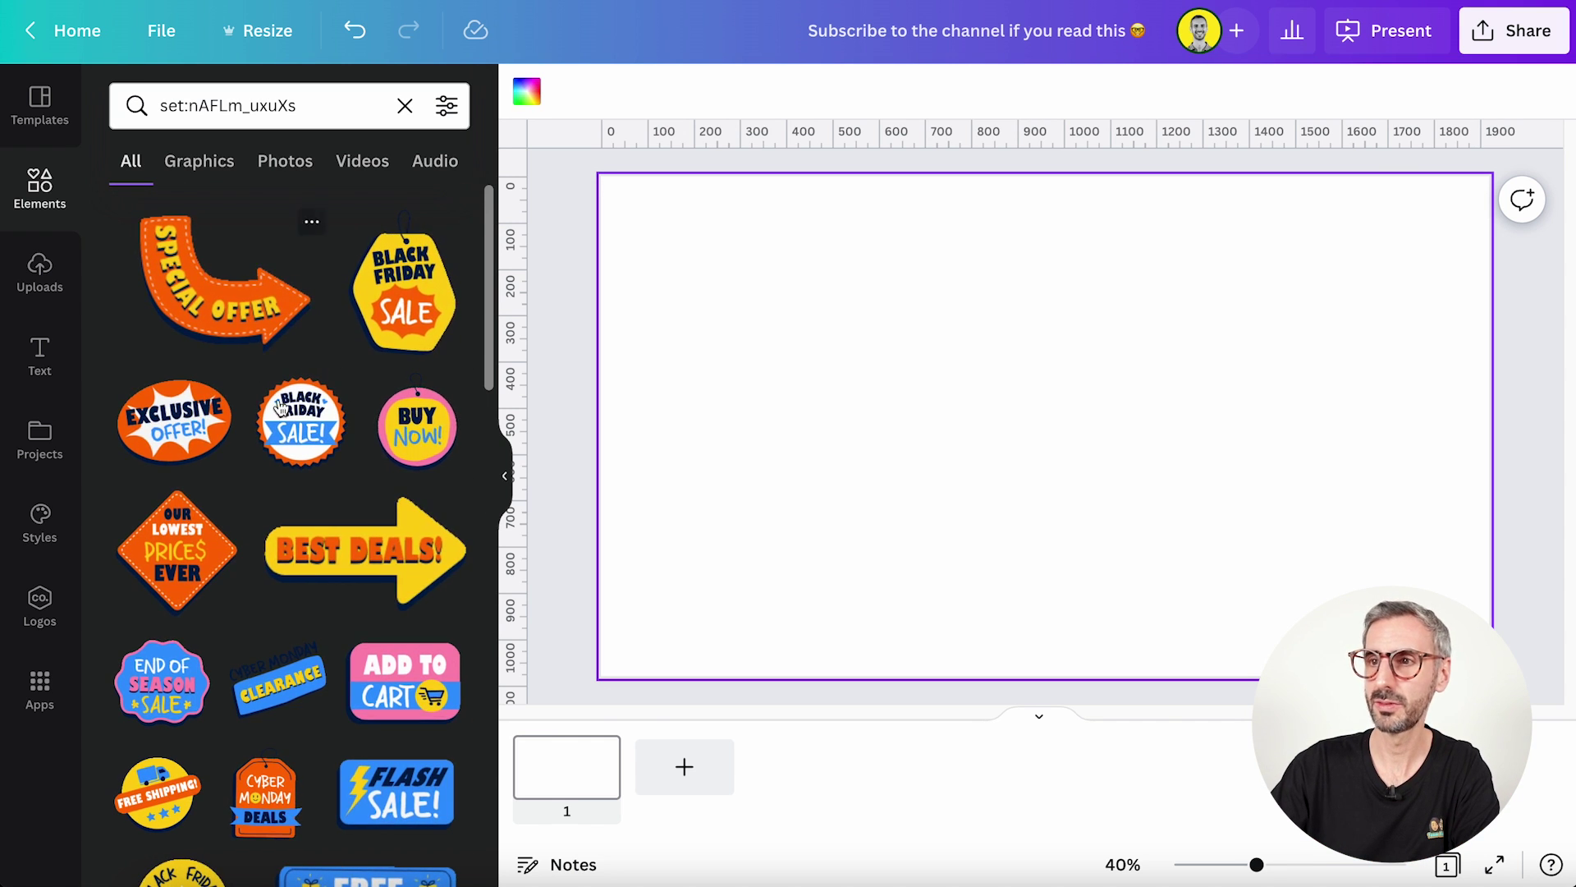
{"action": "scroll", "coordinate": [295, 460], "scroll_direction": "down", "scroll_amount": 5}
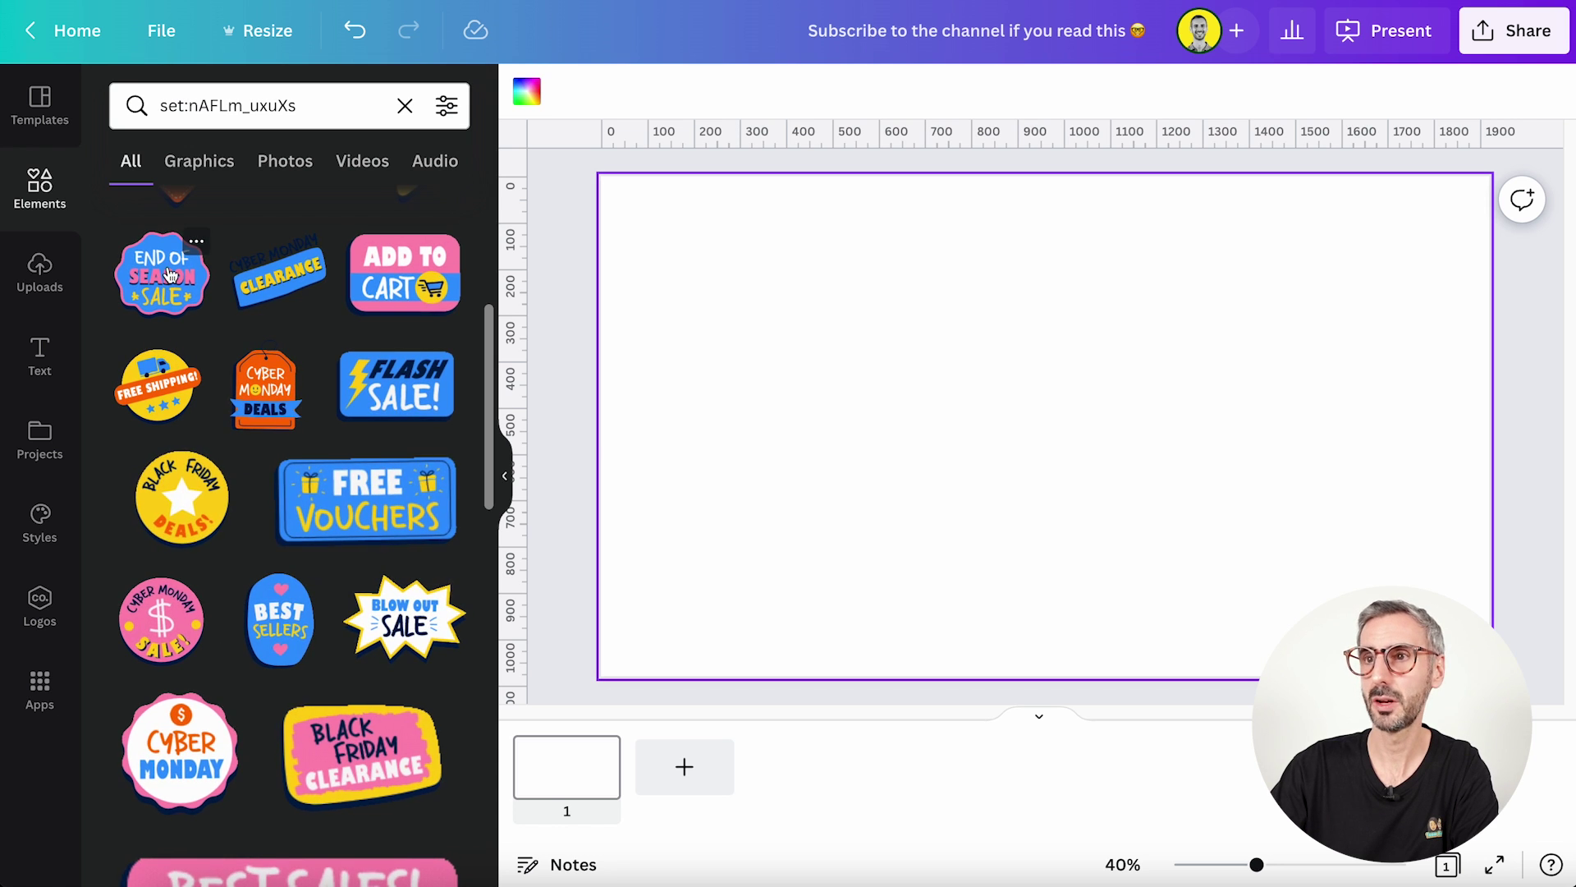
{"action": "scroll", "coordinate": [402, 294], "scroll_direction": "down", "scroll_amount": 6}
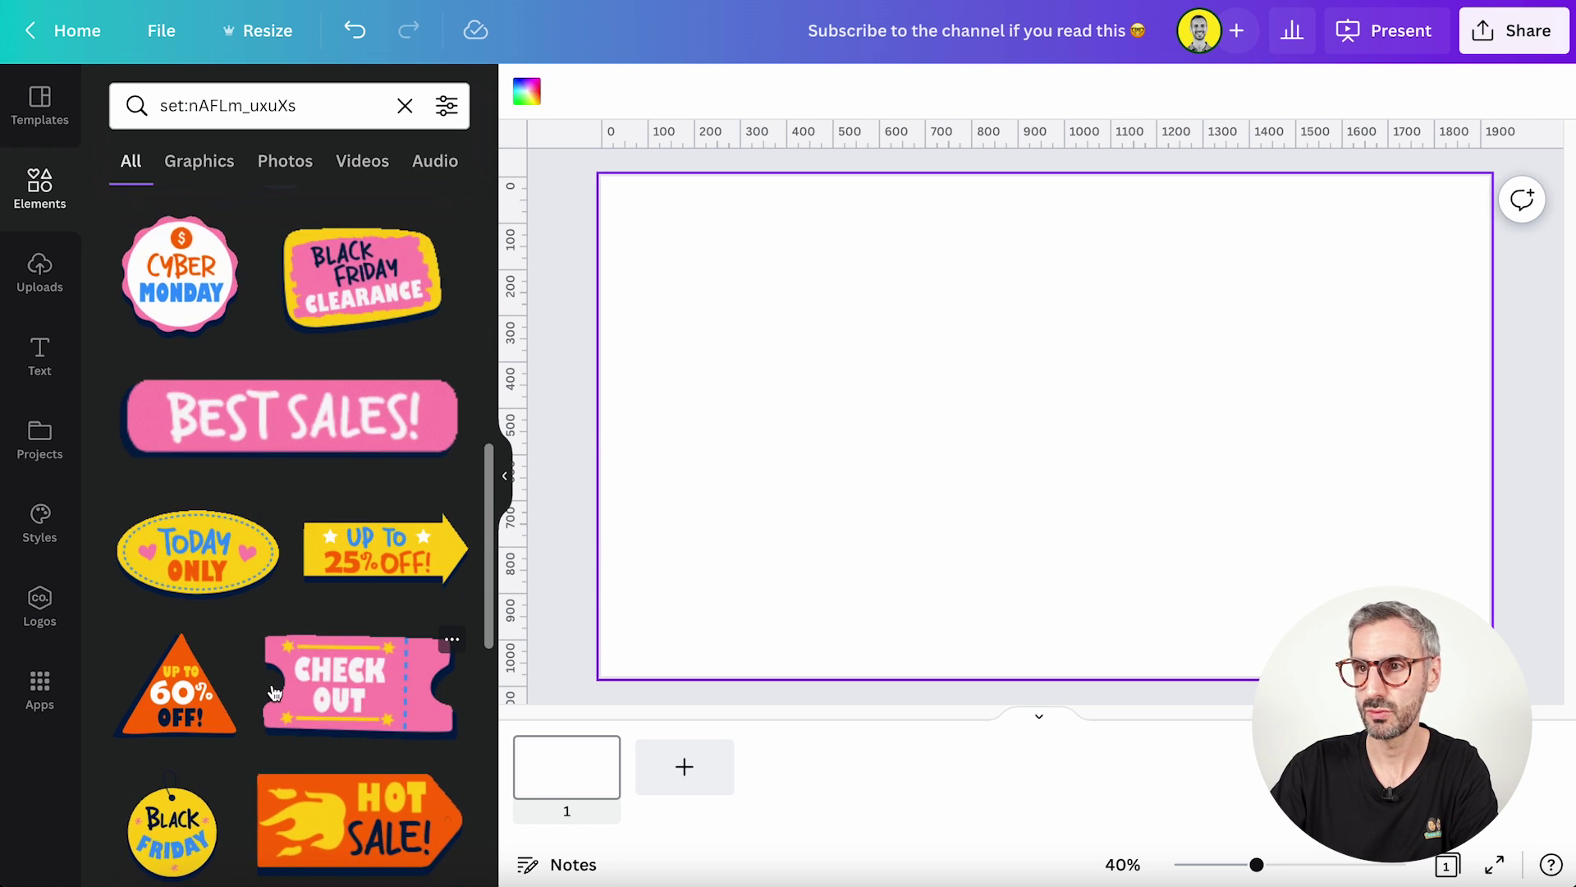
Add the Hot Sale arrow sticker, shrink it, and place it slightly tilted clockwise on the right side of the page.
{"action": "left_click", "coordinate": [386, 723]}
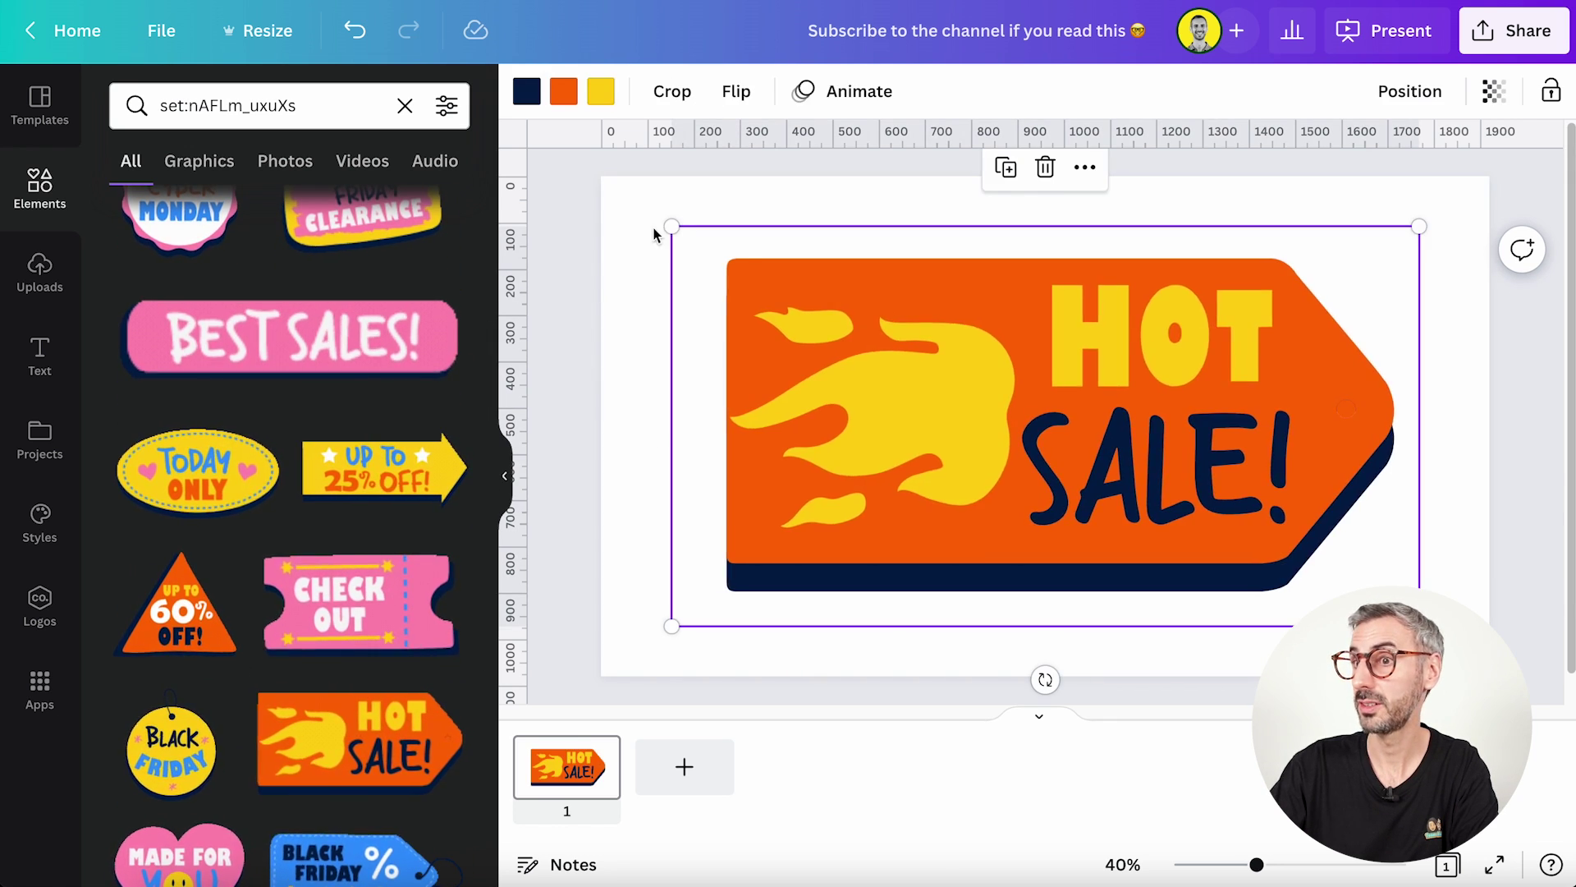
{"action": "left_click_drag", "start_coordinate": [668, 230], "coordinate": [1179, 497]}
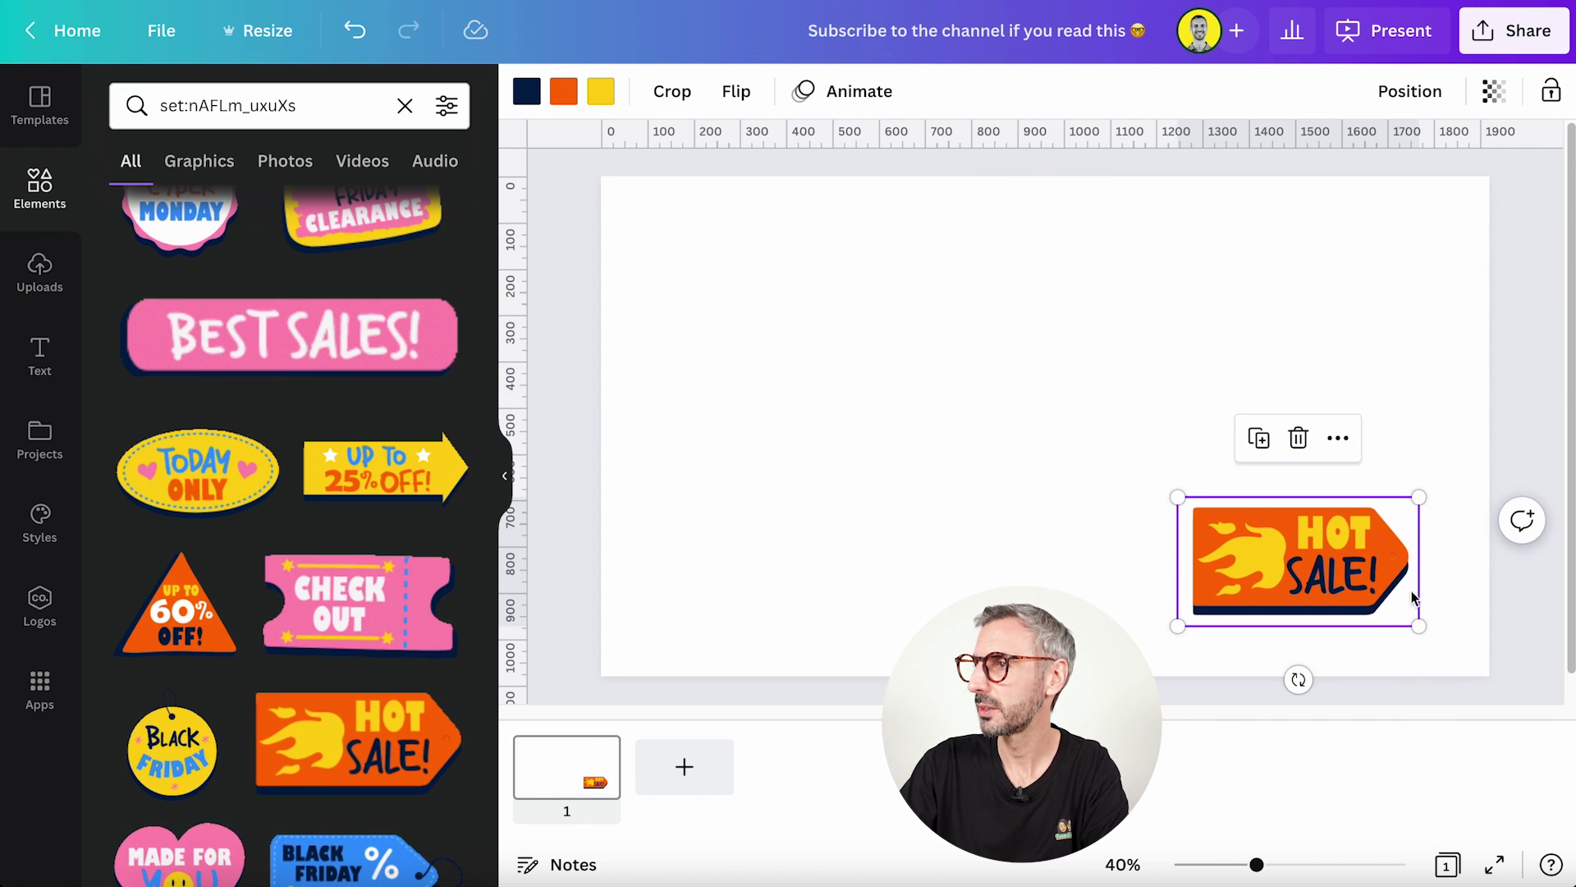
{"action": "left_click_drag", "start_coordinate": [1320, 560], "coordinate": [1299, 394]}
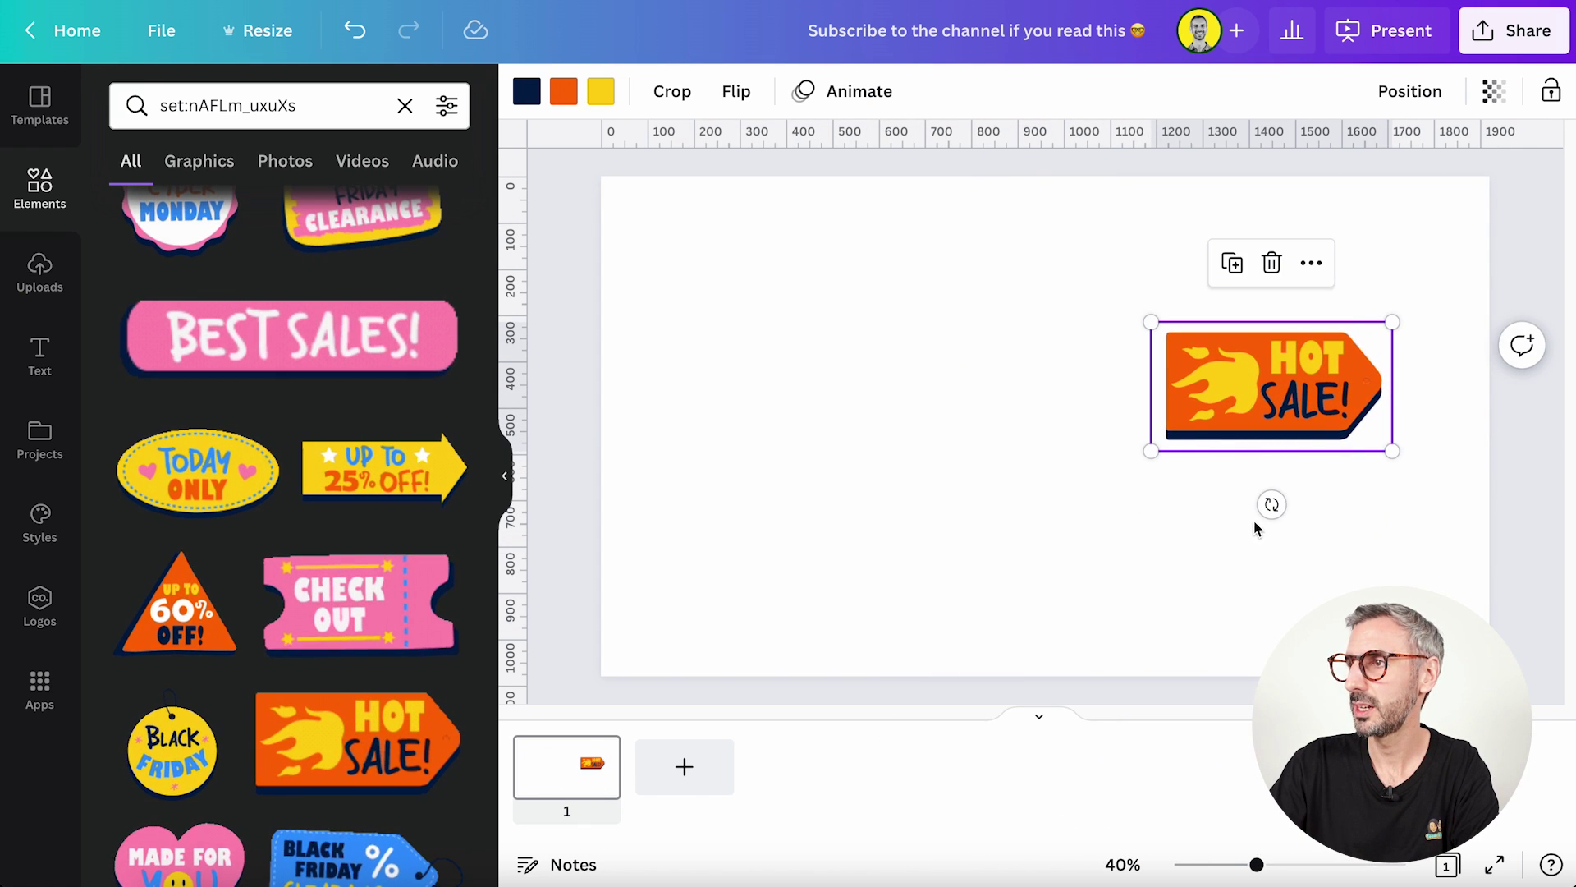
{"action": "mouse_move", "coordinate": [1271, 505]}
{"action": "left_mouse_down"}
{"action": "mouse_move", "coordinate": [1245, 517]}
{"action": "mouse_move", "coordinate": [1247, 502]}
{"action": "left_mouse_up"}
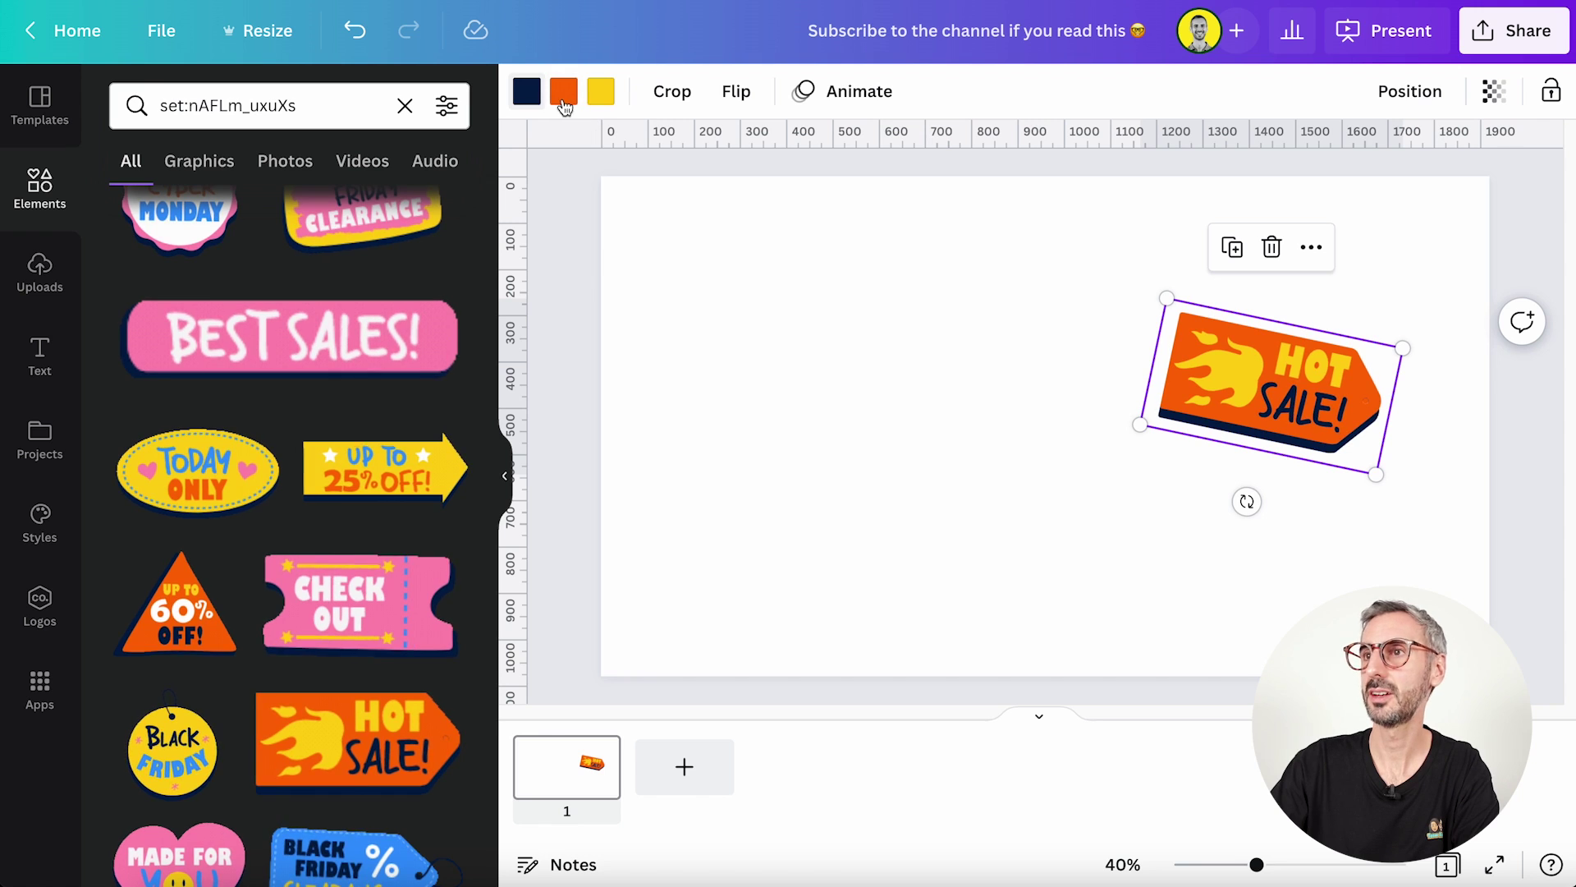
Recolor the Hot Sale sticker, changing orange to light mint green, yellow to pale lavender and navy to green.
{"action": "left_click", "coordinate": [527, 92]}
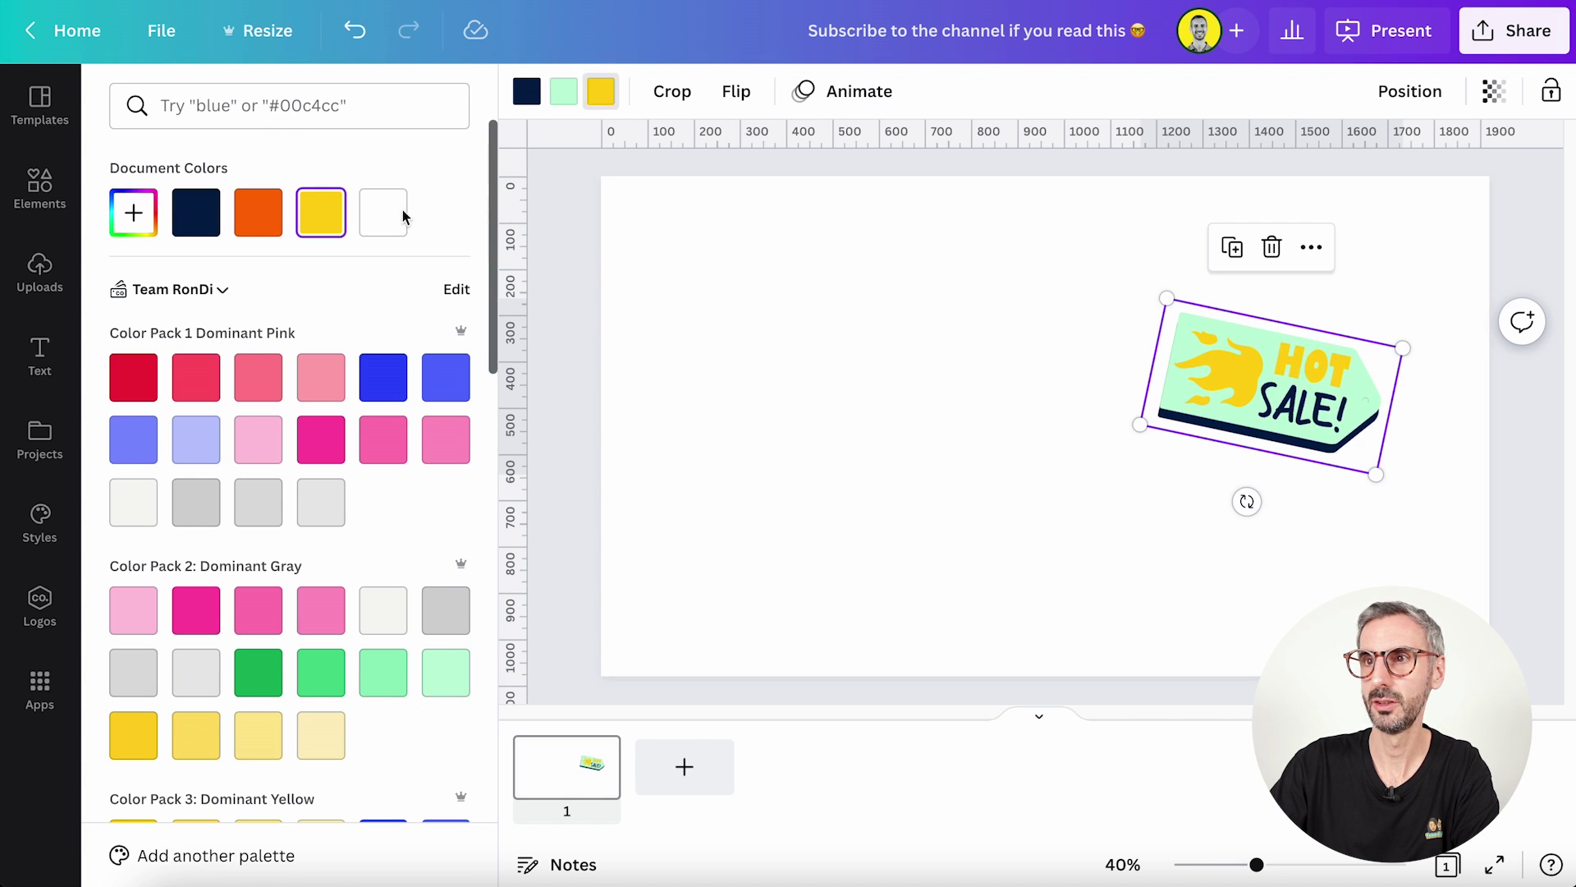
{"action": "scroll", "coordinate": [231, 619], "scroll_direction": "down", "scroll_amount": 3}
{"action": "scroll", "coordinate": [380, 402], "scroll_direction": "down", "scroll_amount": 1}
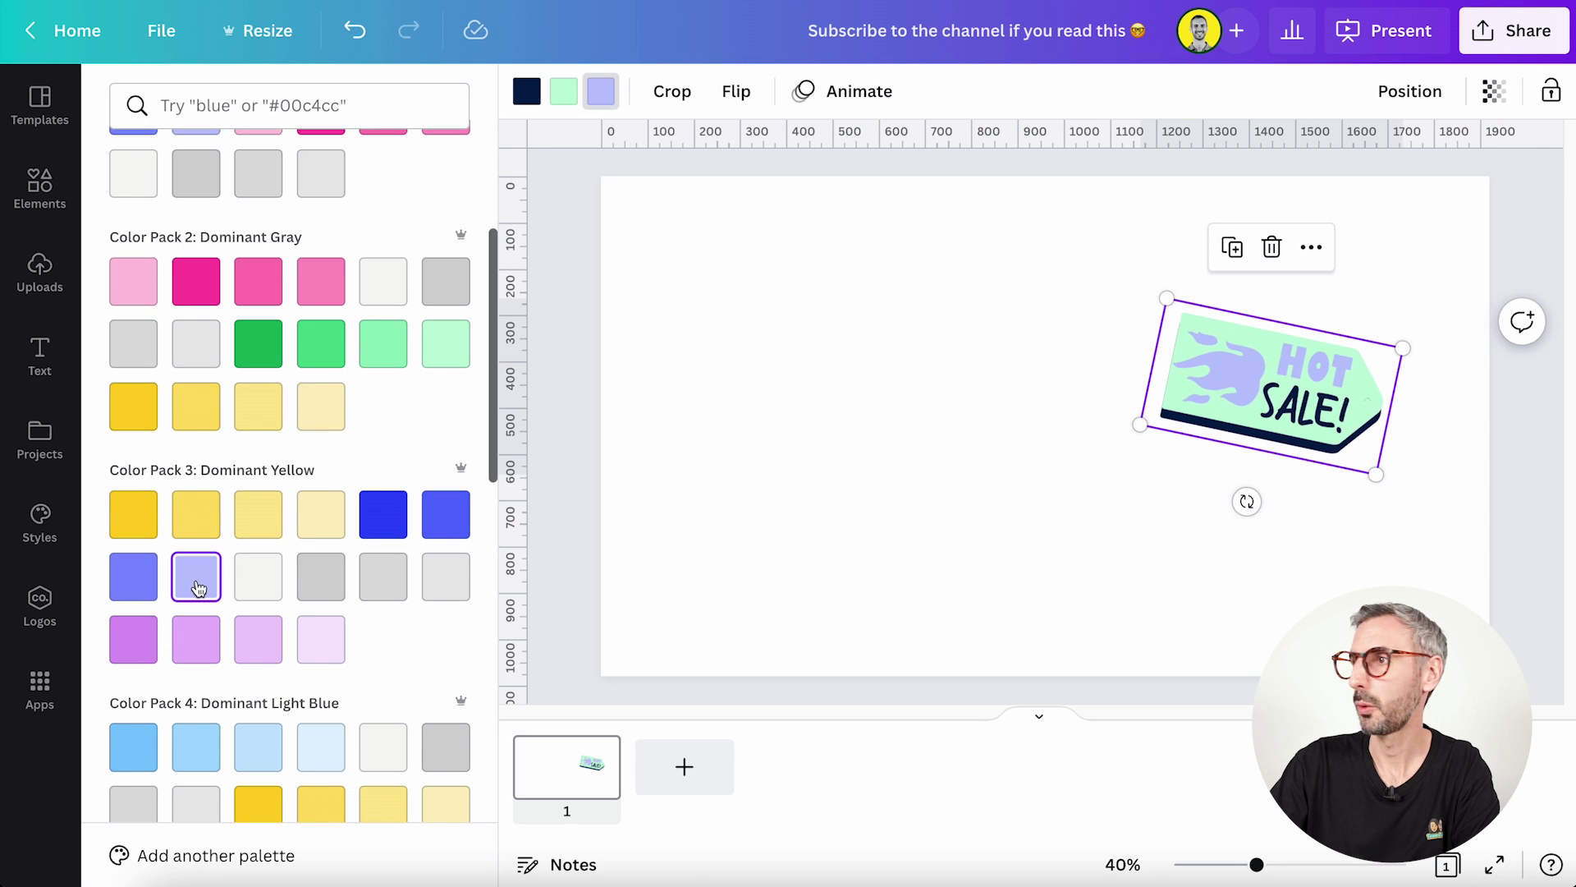
{"action": "left_click", "coordinate": [642, 423]}
Enlarge the recolored Hot Sale sticker to about half the page's width and browse the rest of the sticker collection.
{"action": "left_click", "coordinate": [1210, 408]}
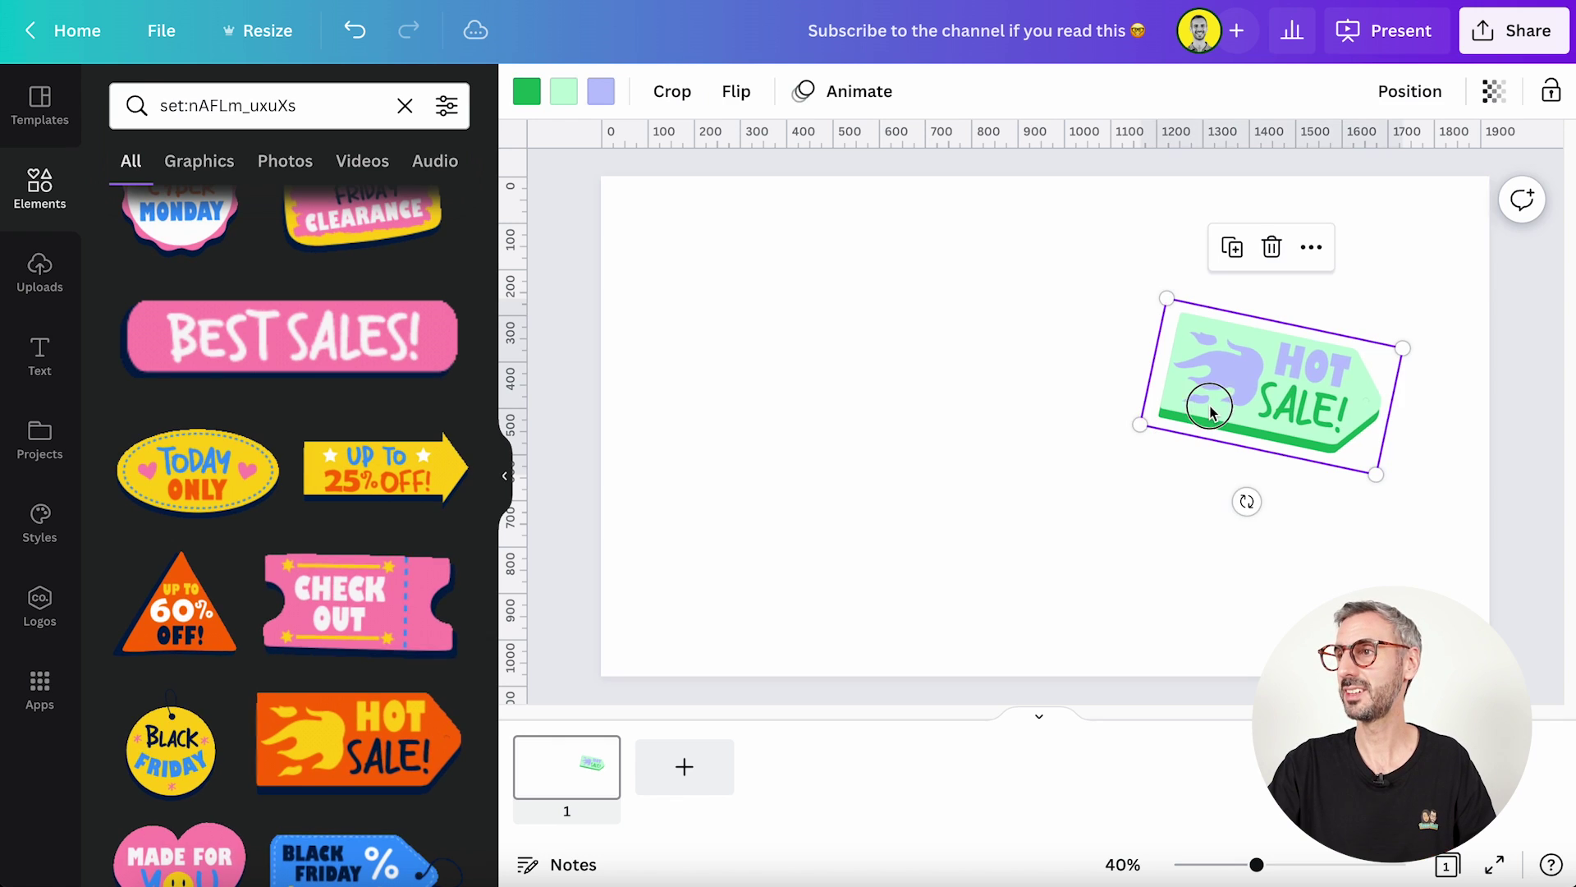
{"action": "left_click_drag", "start_coordinate": [1139, 425], "coordinate": [877, 413]}
{"action": "scroll", "coordinate": [368, 660], "scroll_direction": "down", "scroll_amount": 4}
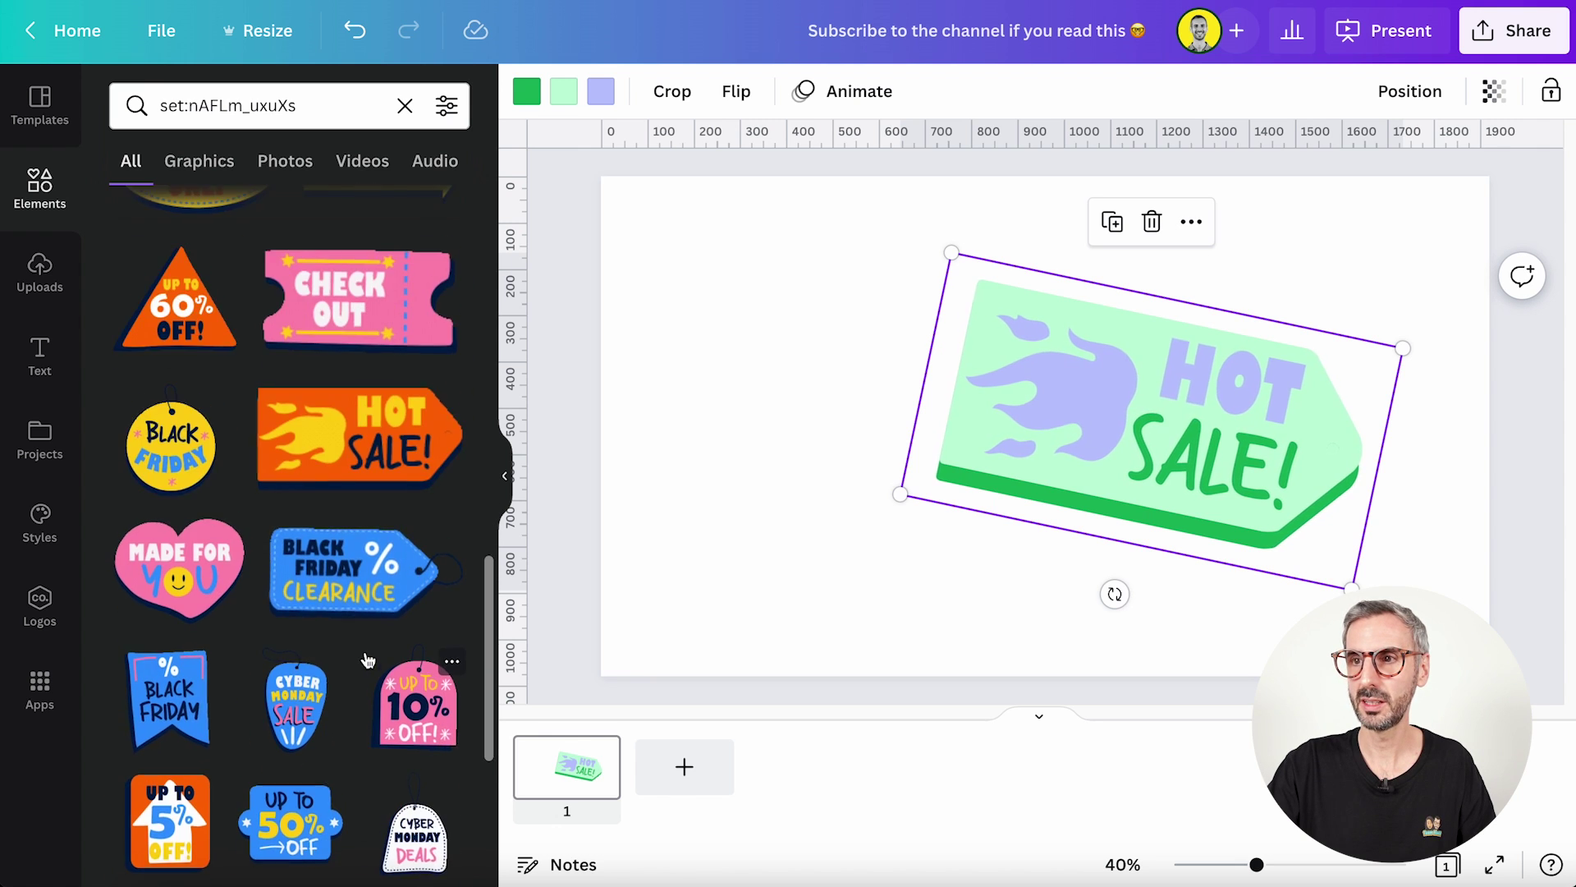
{"action": "scroll", "coordinate": [368, 661], "scroll_direction": "down", "scroll_amount": 5}
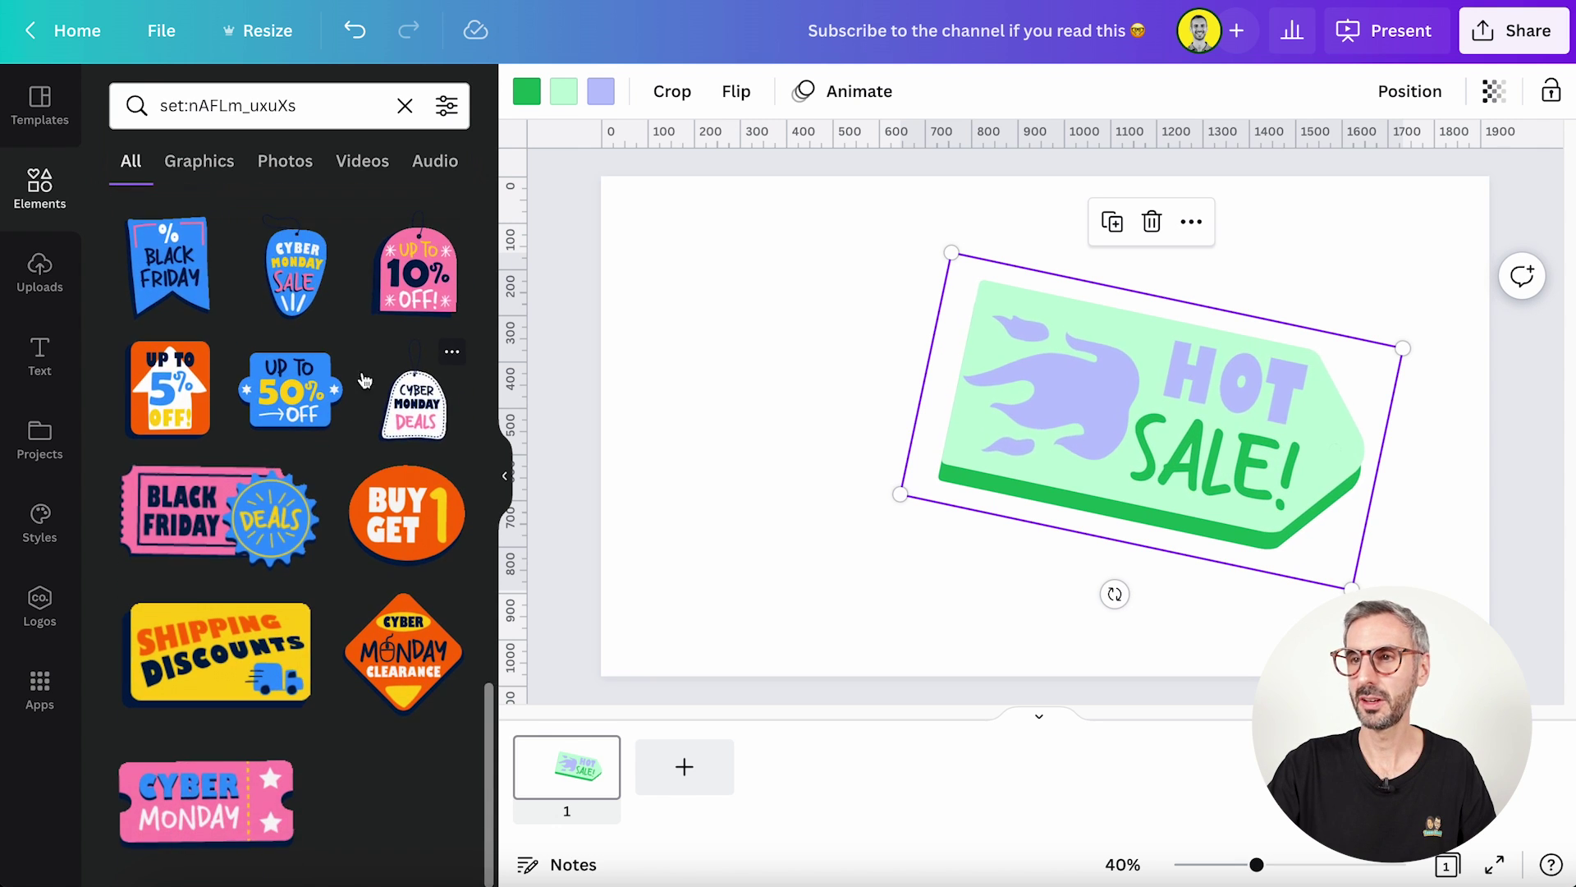
Replace the current element search with the sticker collection set:nAFOOznVT4g.
{"action": "left_click", "coordinate": [278, 94]}
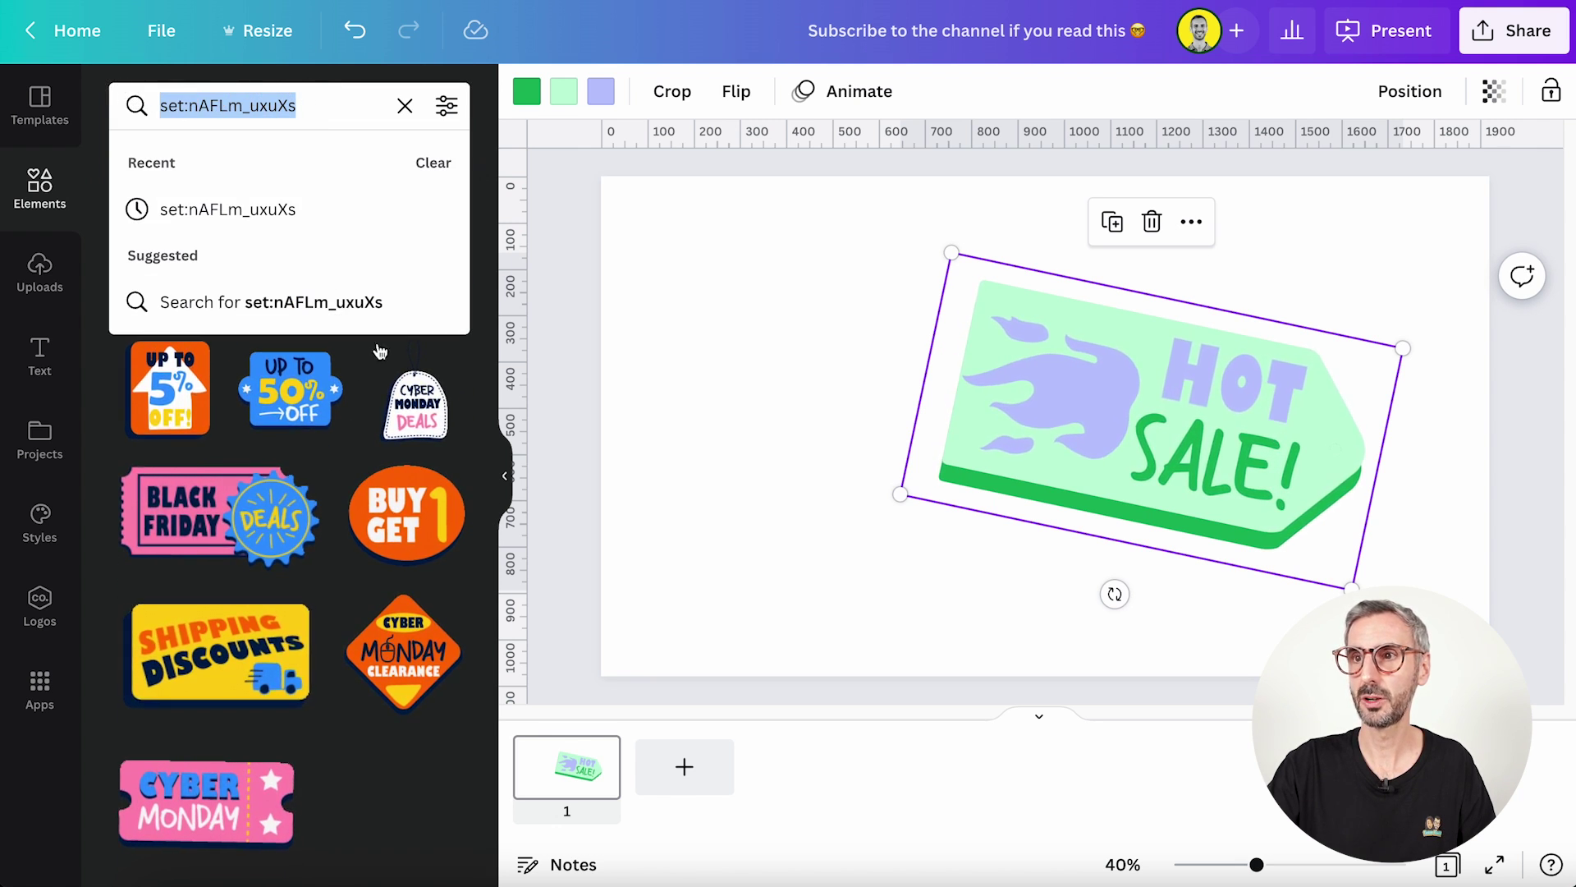
{"action": "left_click", "coordinate": [457, 798]}
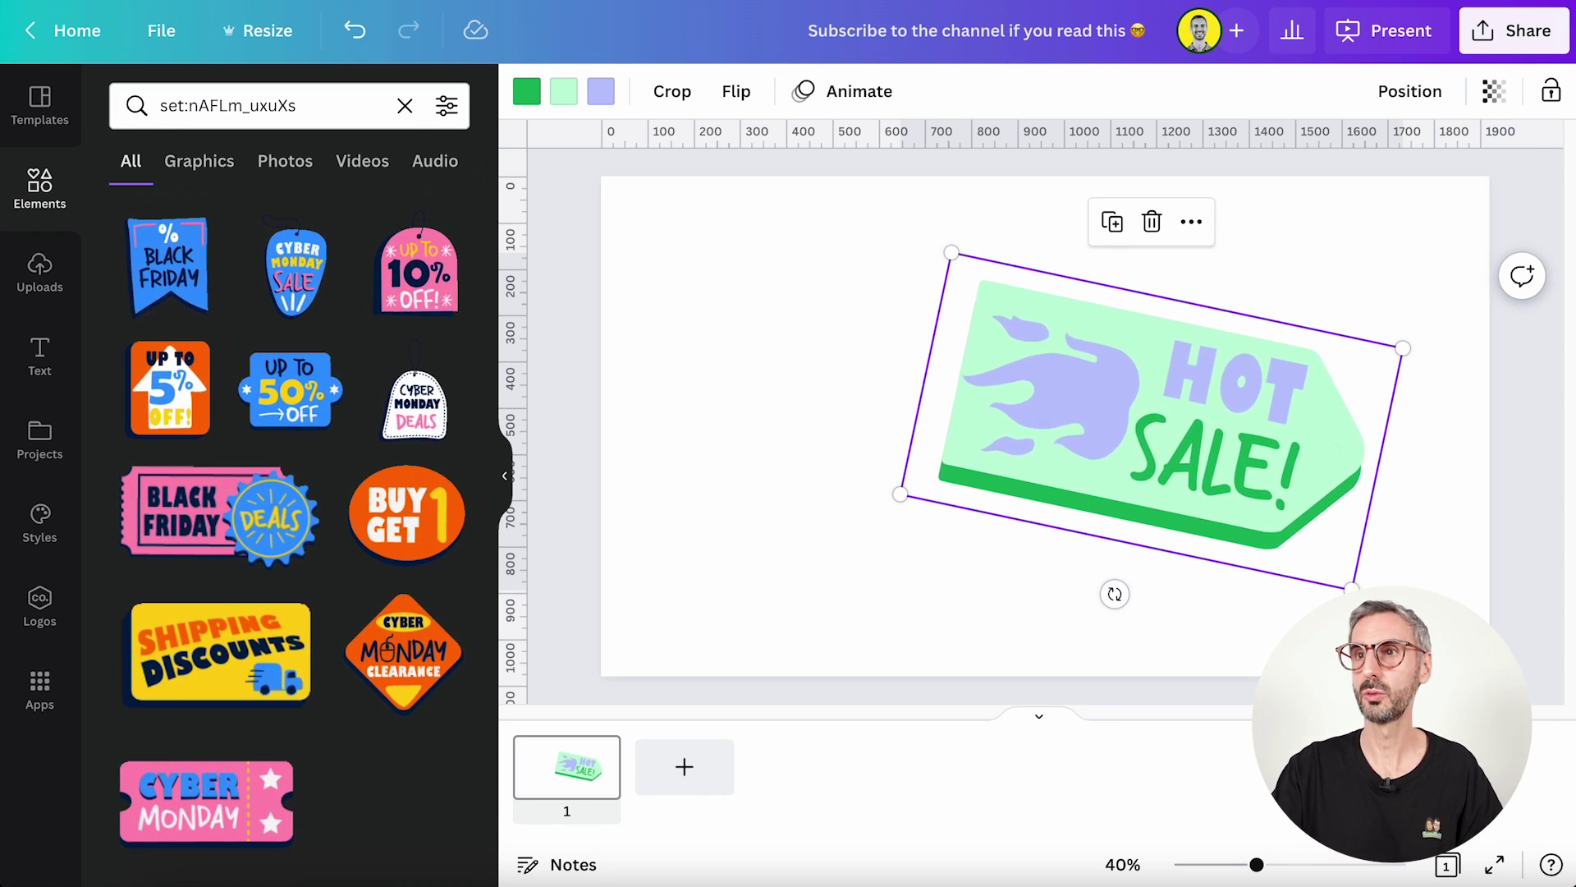
{"action": "left_click", "coordinate": [405, 106]}
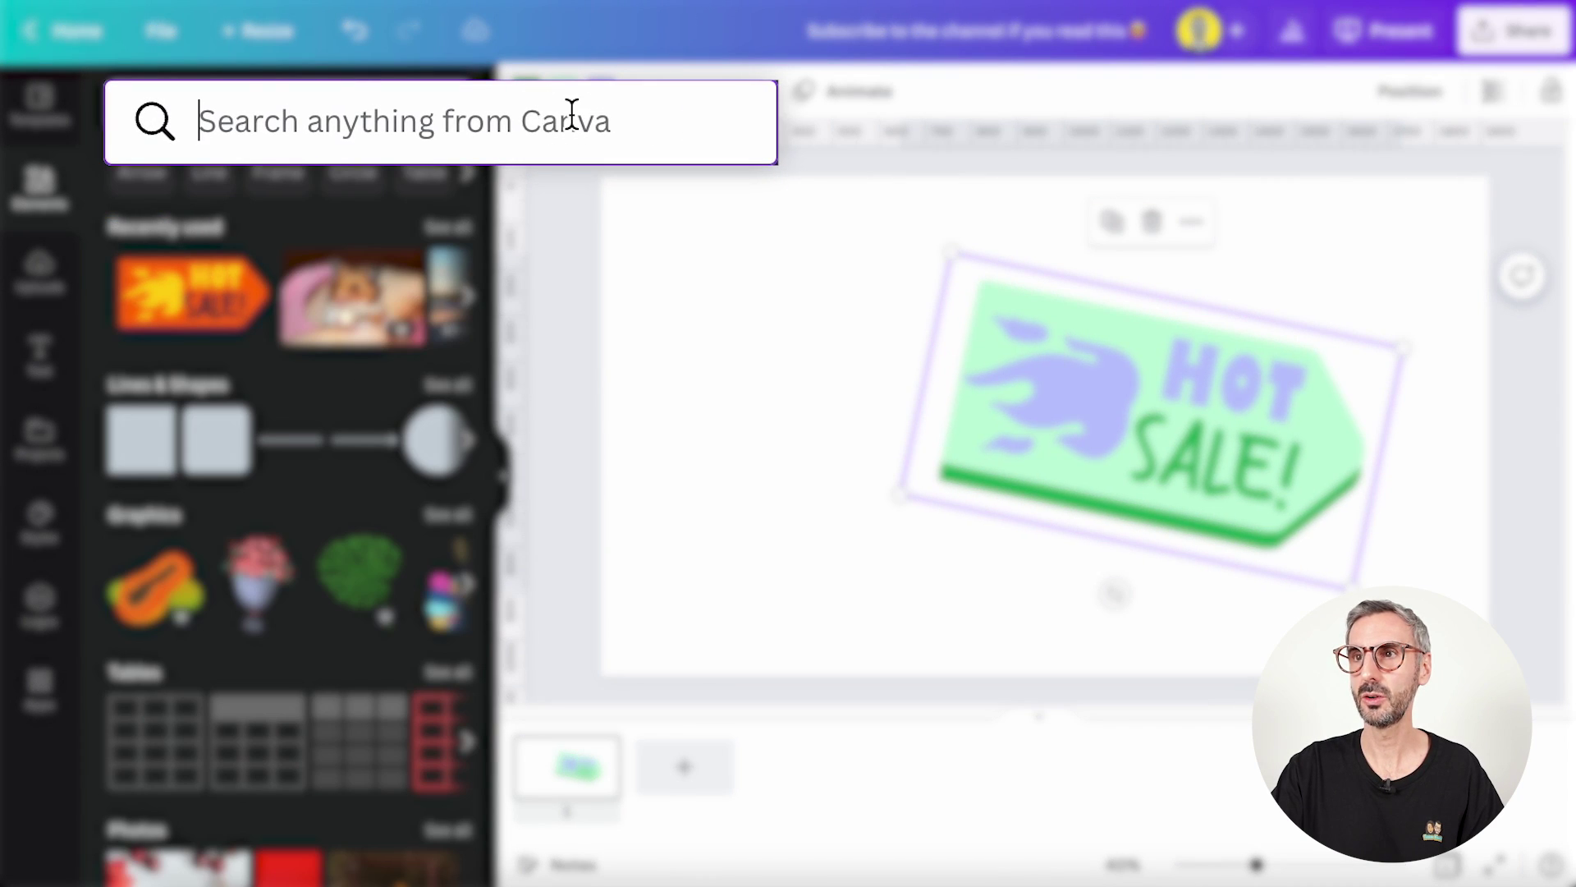
{"action": "type", "text": "set:nAFOOznVT4g"}
{"action": "key", "text": "Return"}
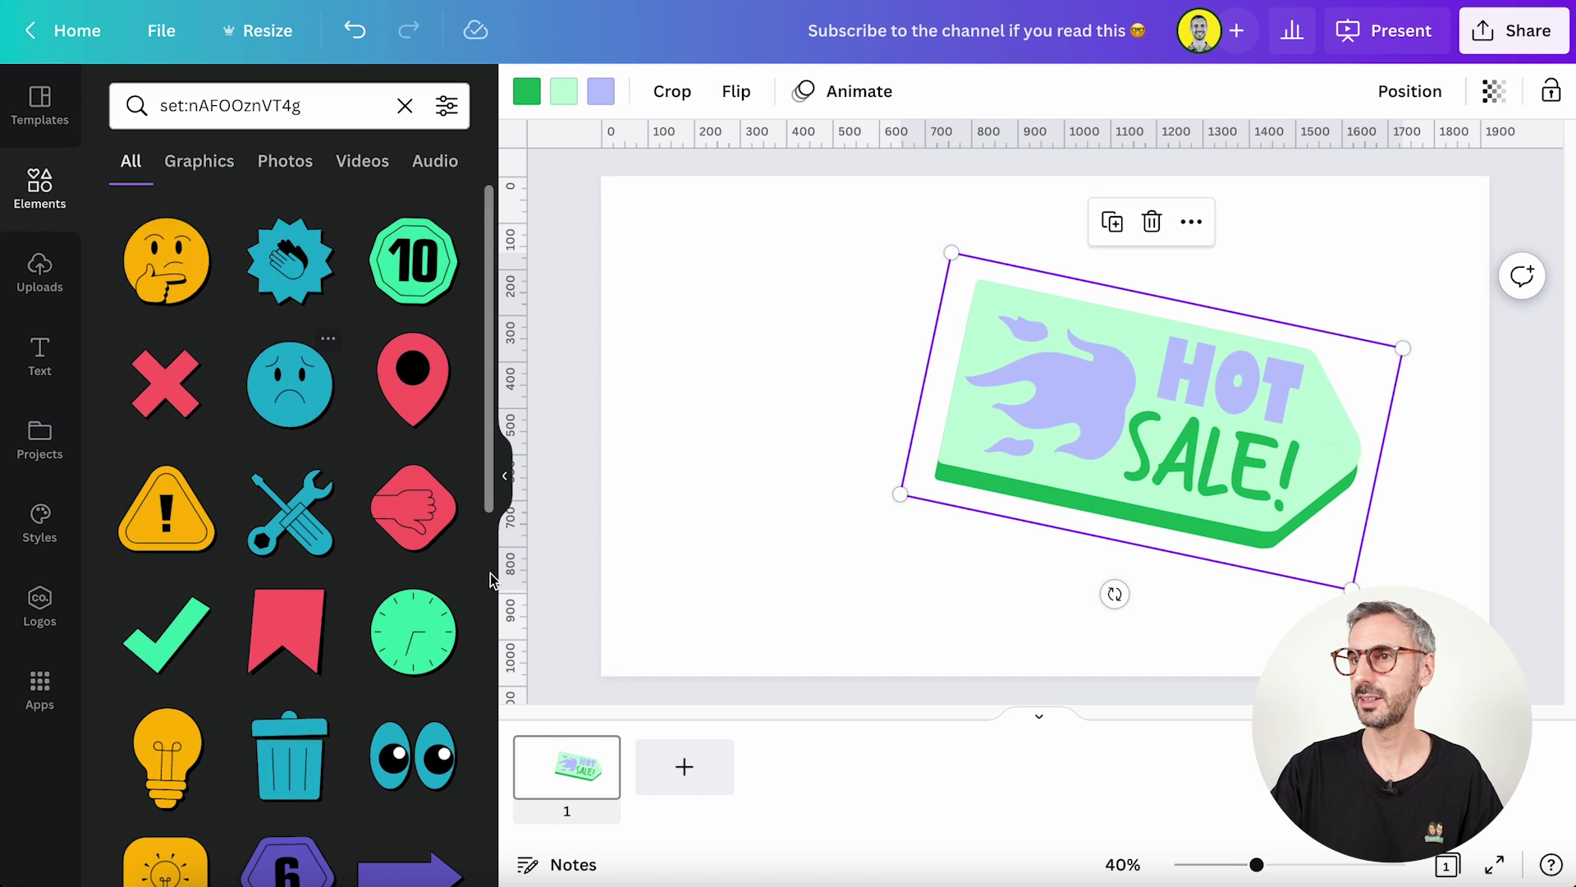
Add the purple arrow sticker, shrink it to under a quarter of the page's width, and place it left of the Hot Sale sticker.
{"action": "scroll", "coordinate": [364, 549], "scroll_direction": "down", "scroll_amount": 1}
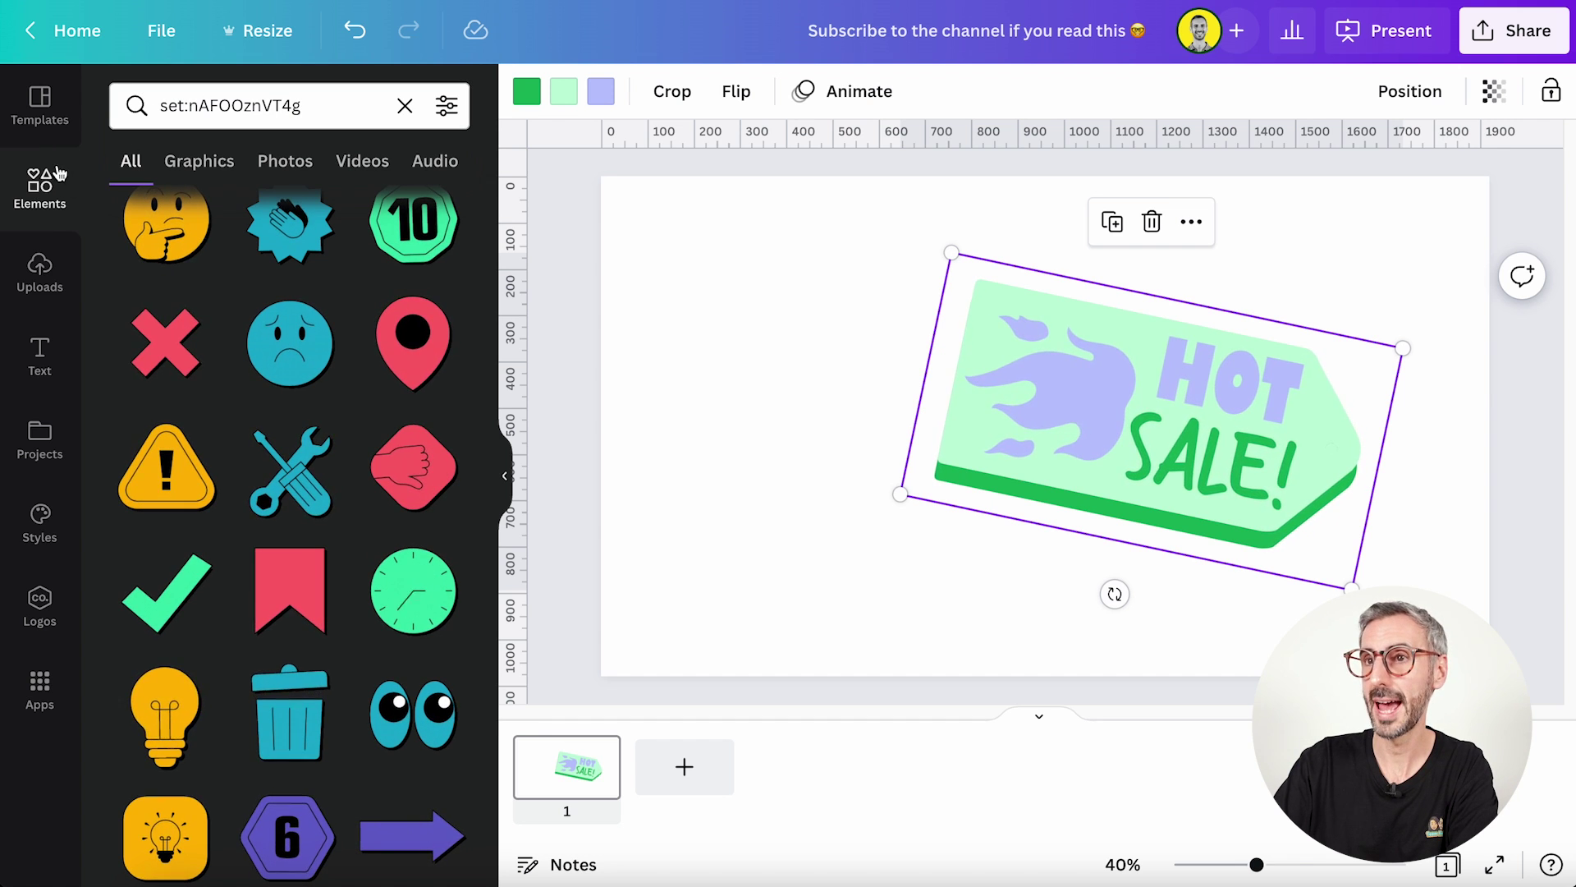
{"action": "scroll", "coordinate": [412, 545], "scroll_direction": "down", "scroll_amount": 3}
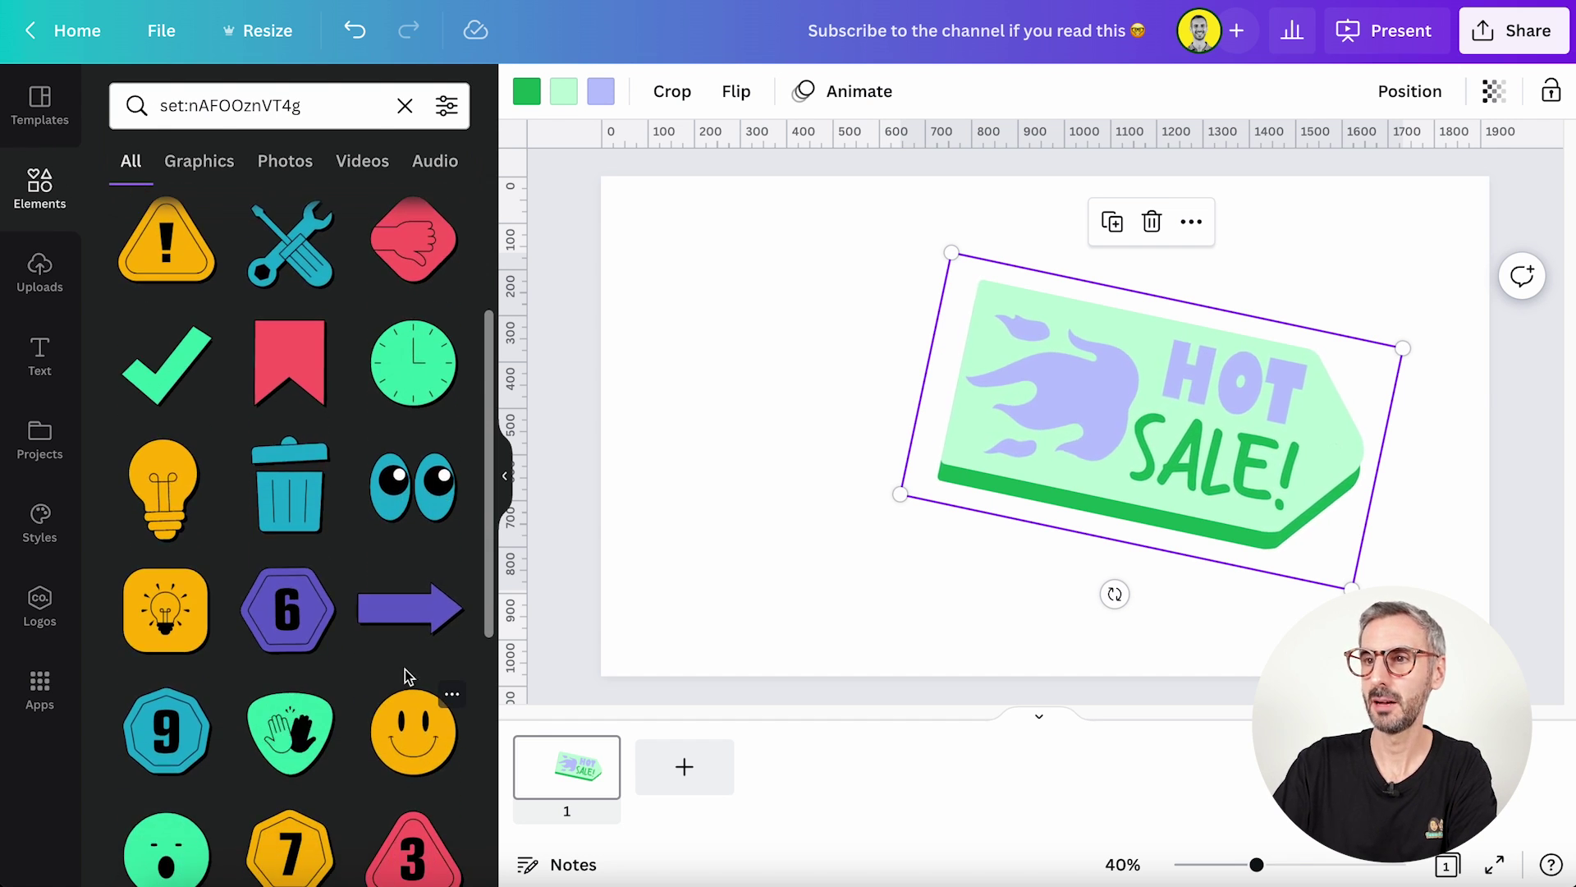
{"action": "left_click", "coordinate": [430, 614]}
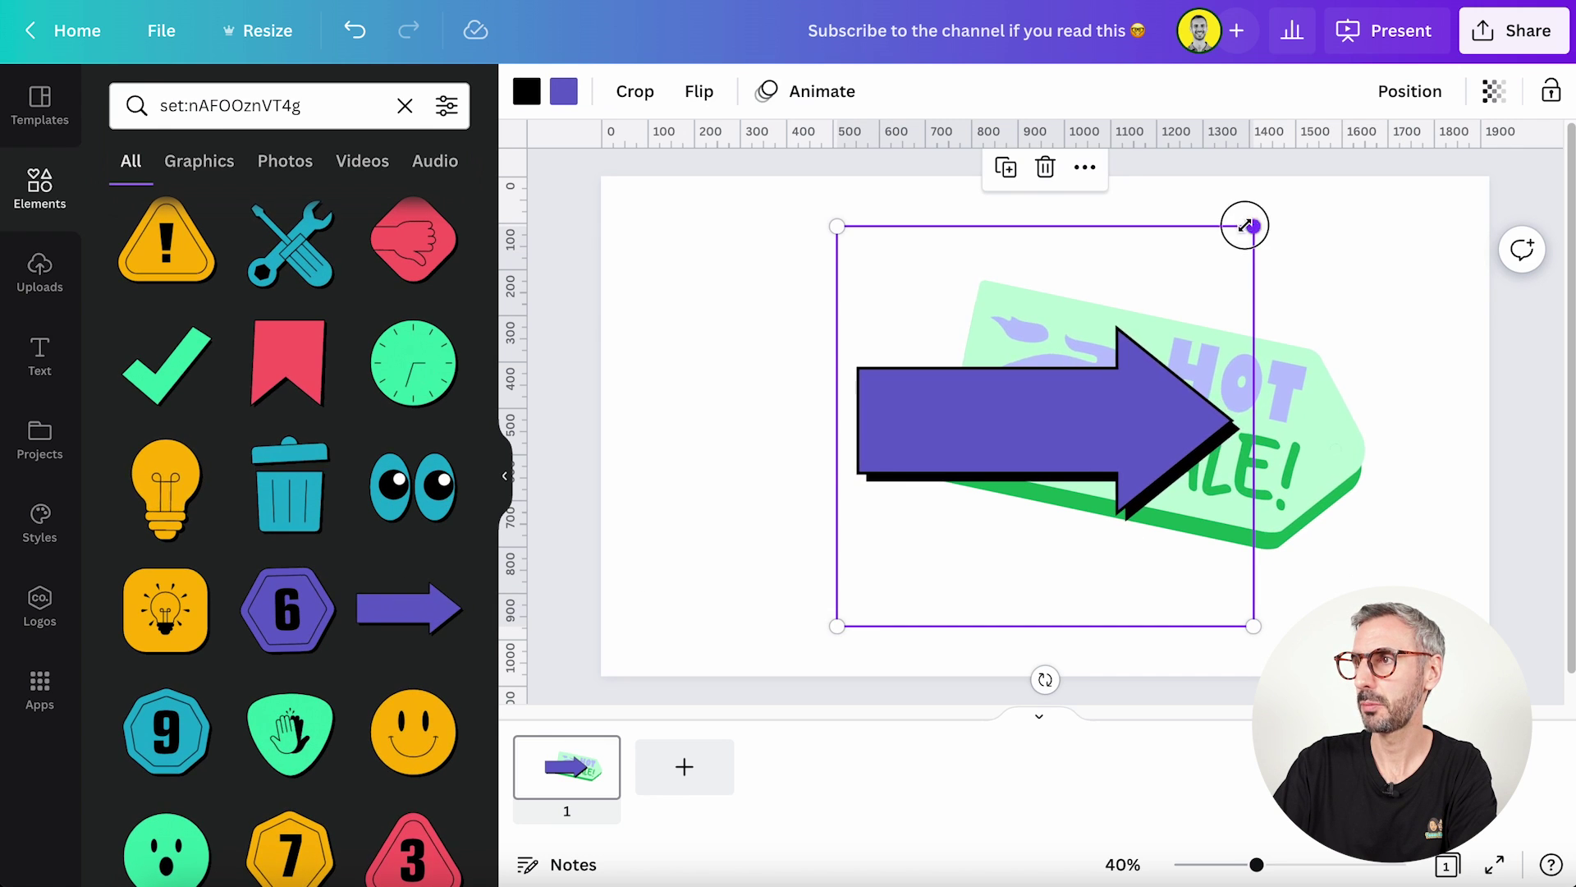
{"action": "left_click_drag", "start_coordinate": [1244, 225], "coordinate": [907, 298]}
{"action": "left_click_drag", "start_coordinate": [909, 532], "coordinate": [744, 408]}
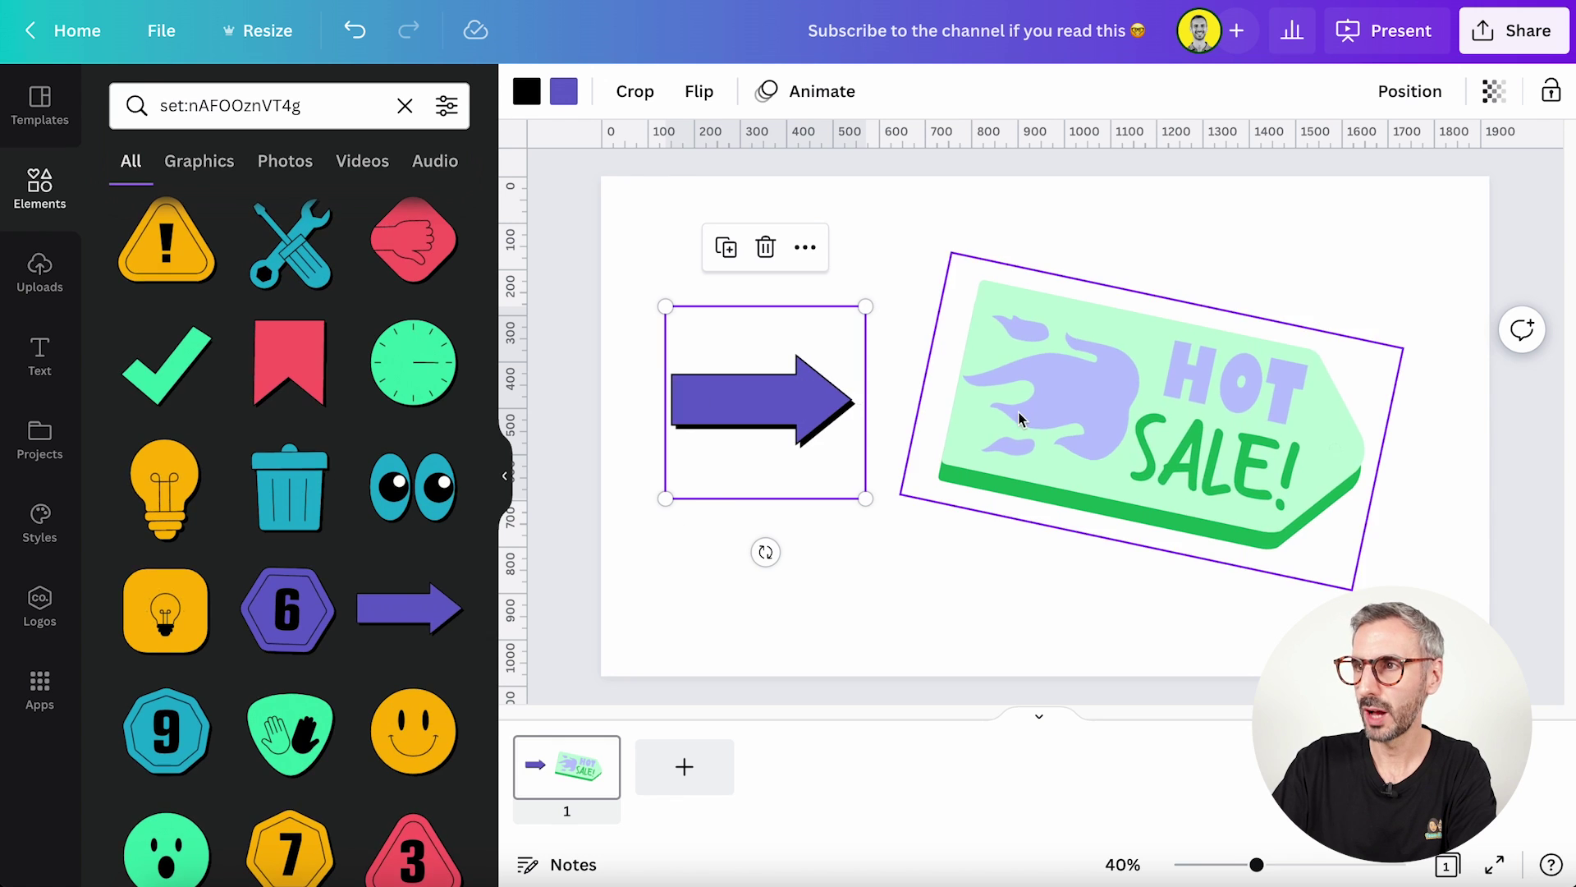
Recolor the arrow from purple to lavender and black to green, and shift it together with the Hot Sale sticker slightly right.
{"action": "left_click", "coordinate": [566, 92]}
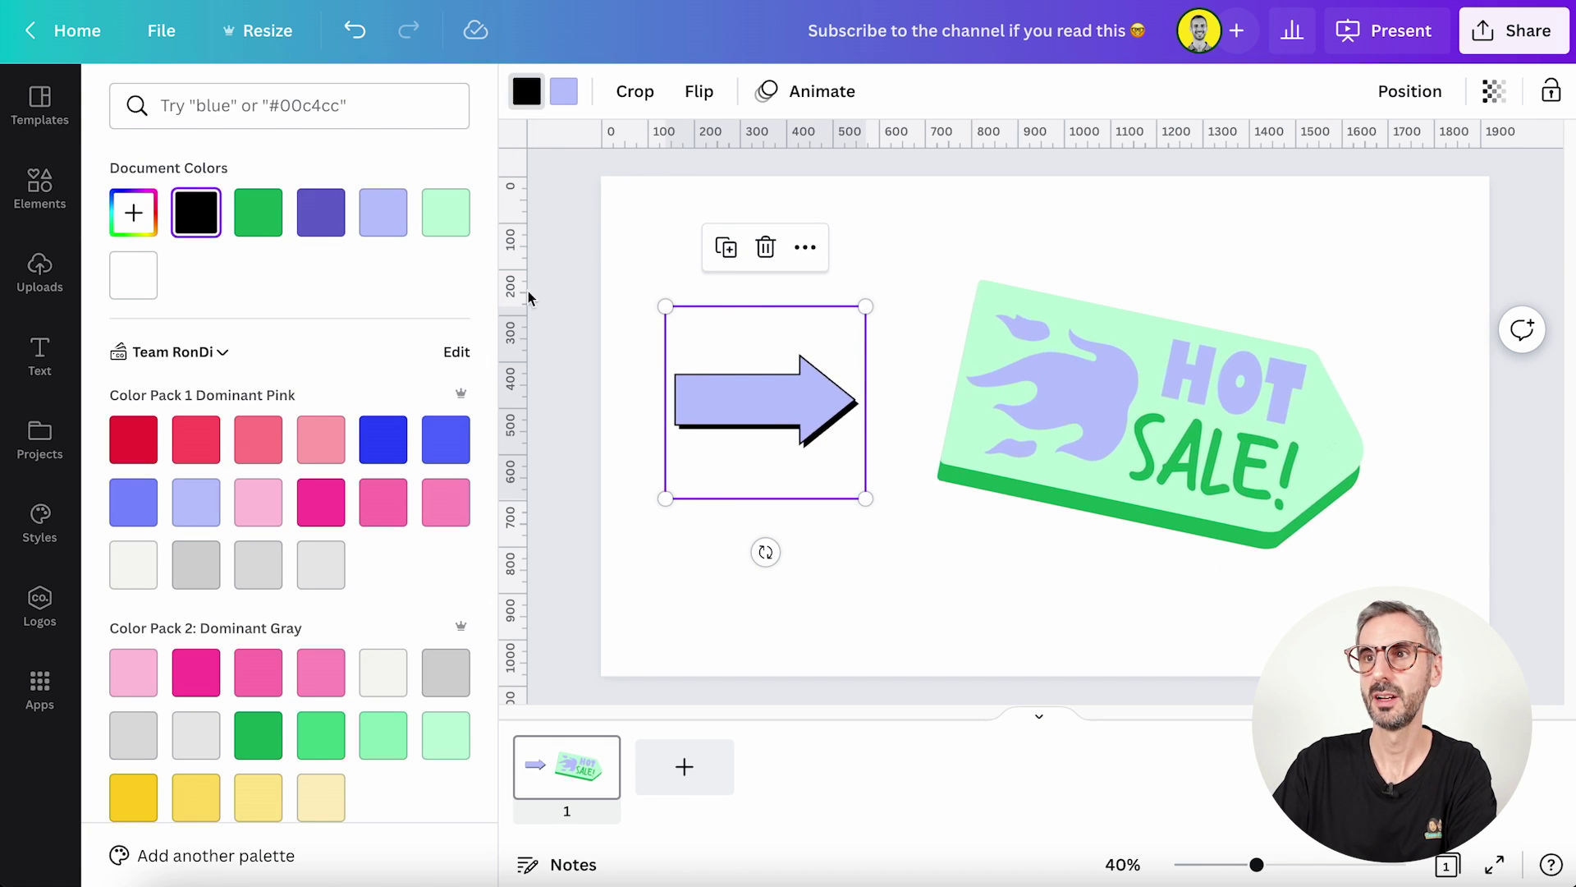
{"action": "key", "text": "Escape"}
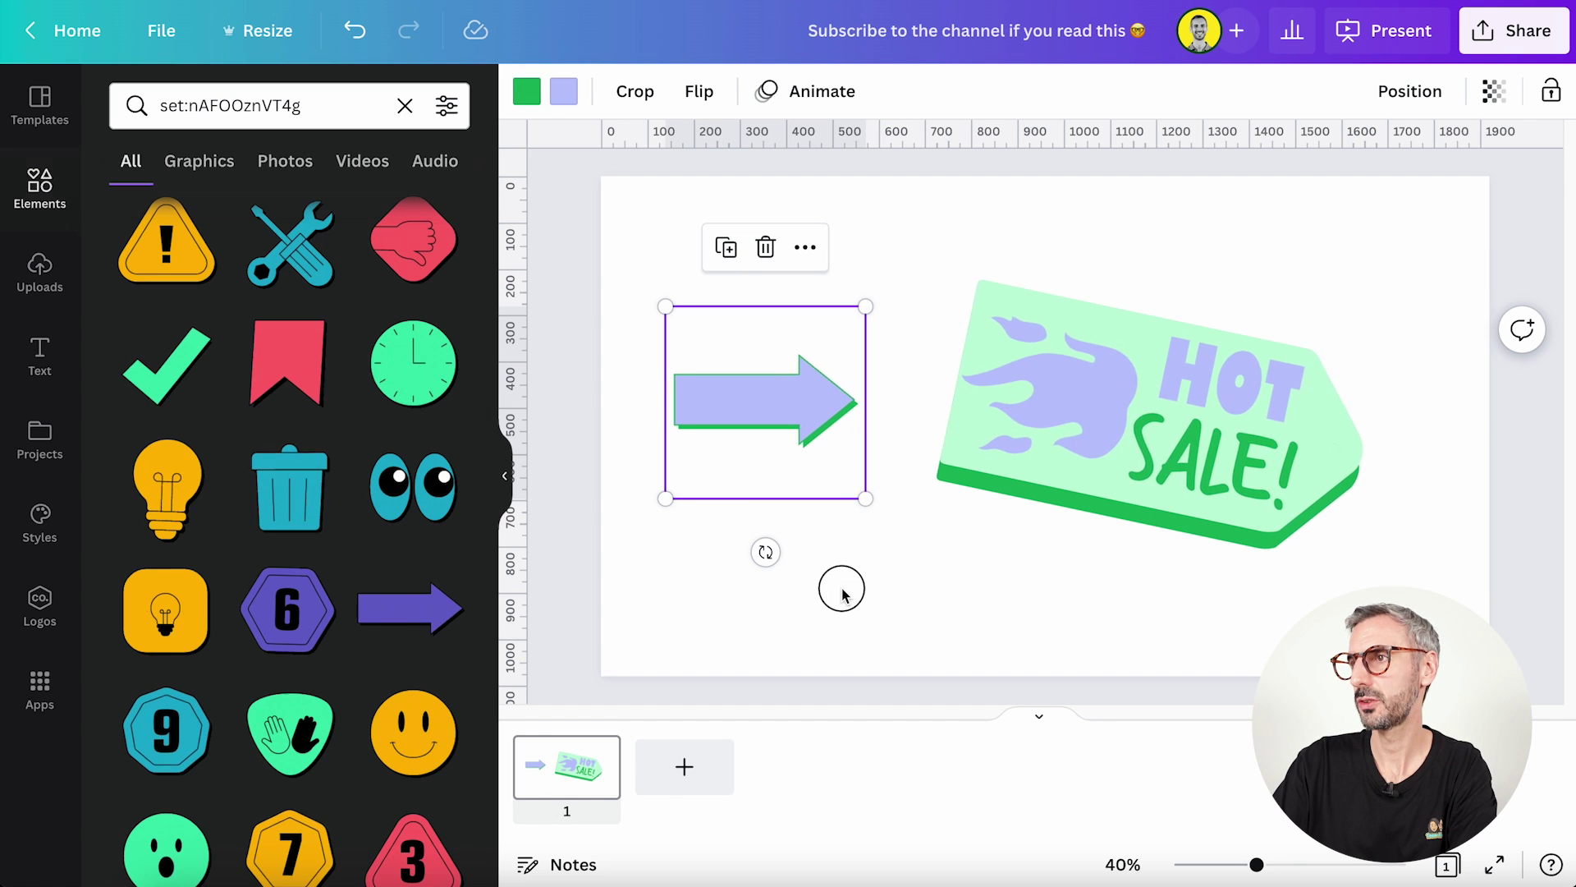
{"action": "left_click_drag", "start_coordinate": [742, 243], "coordinate": [1157, 442]}
{"action": "left_click", "coordinate": [1018, 641]}
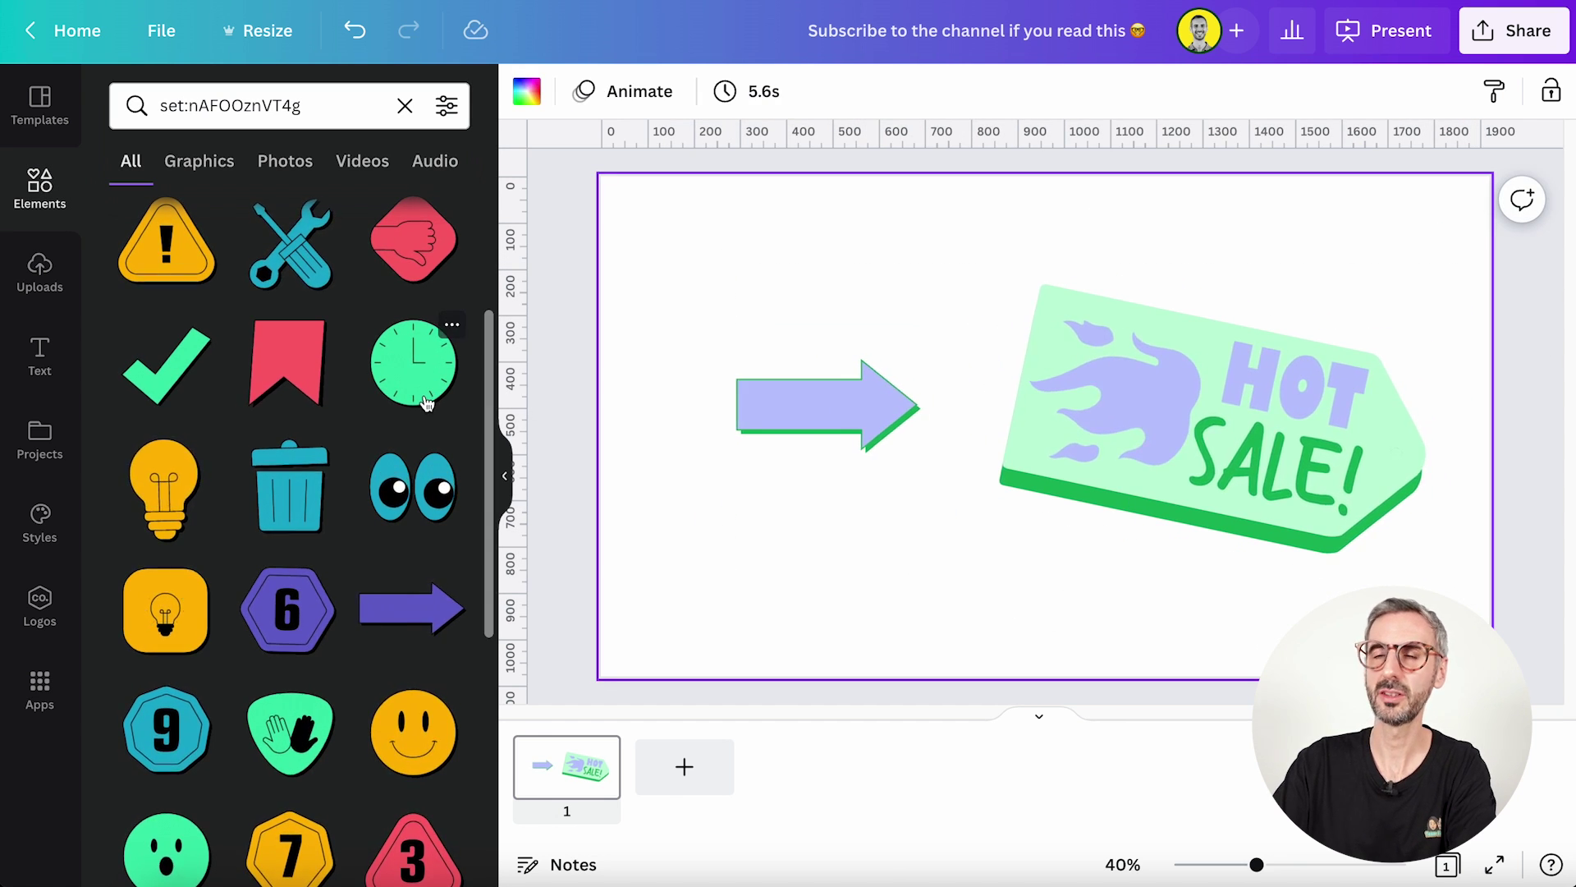